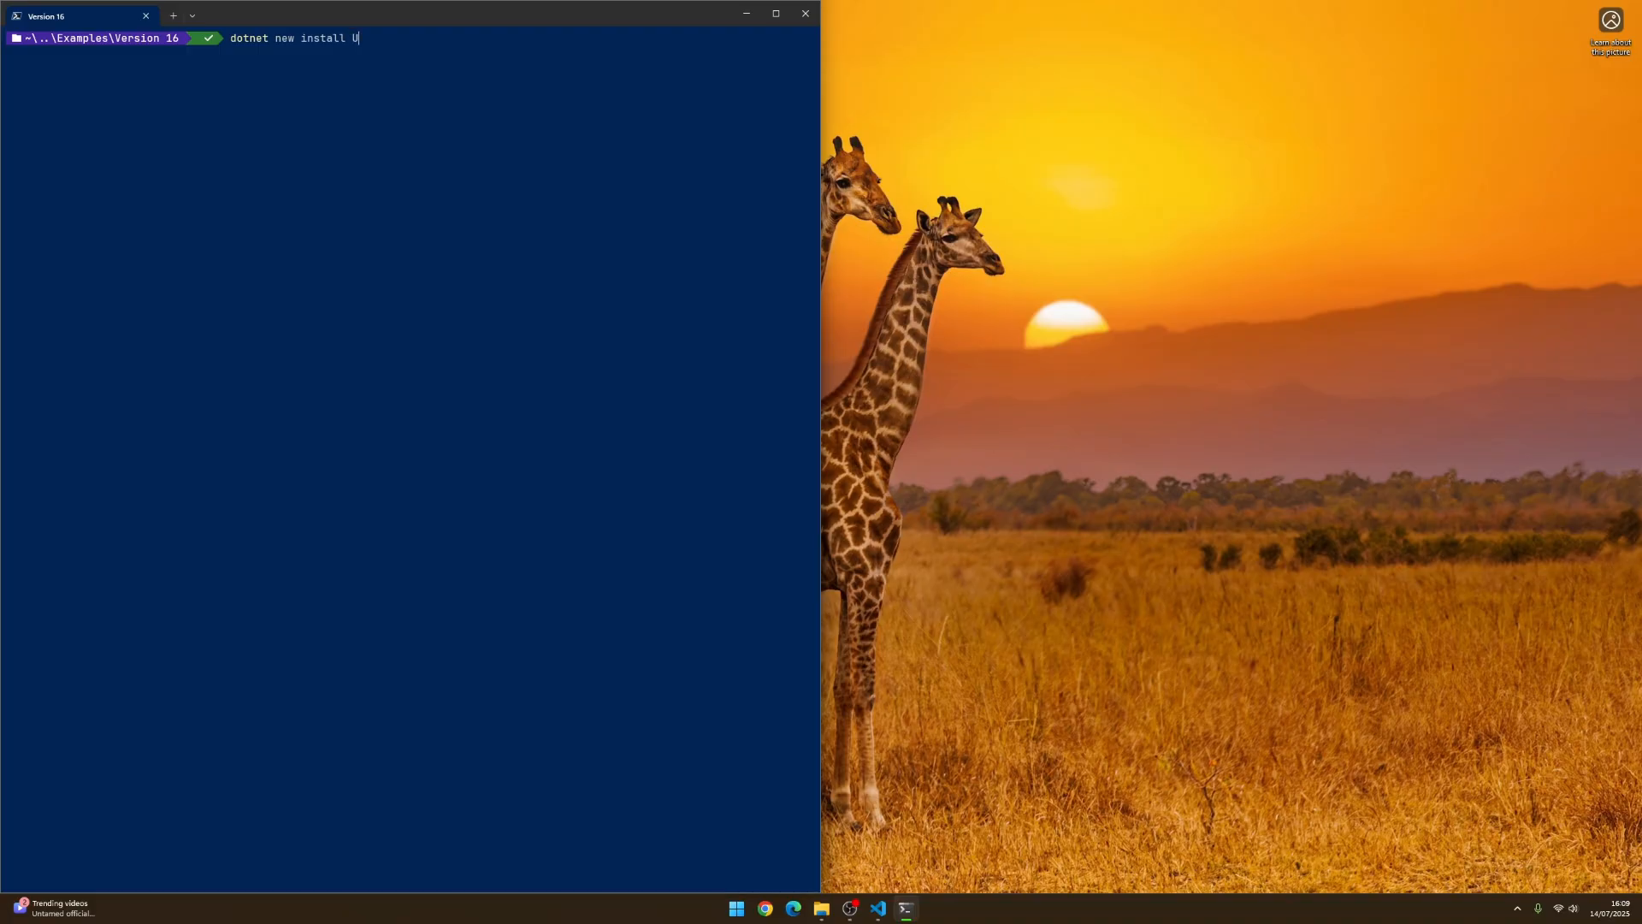
Step: Install the Umbraco project templates for version 16 with dotnet new install Umbraco.Templates::16.*
text(.Templates::16.*)
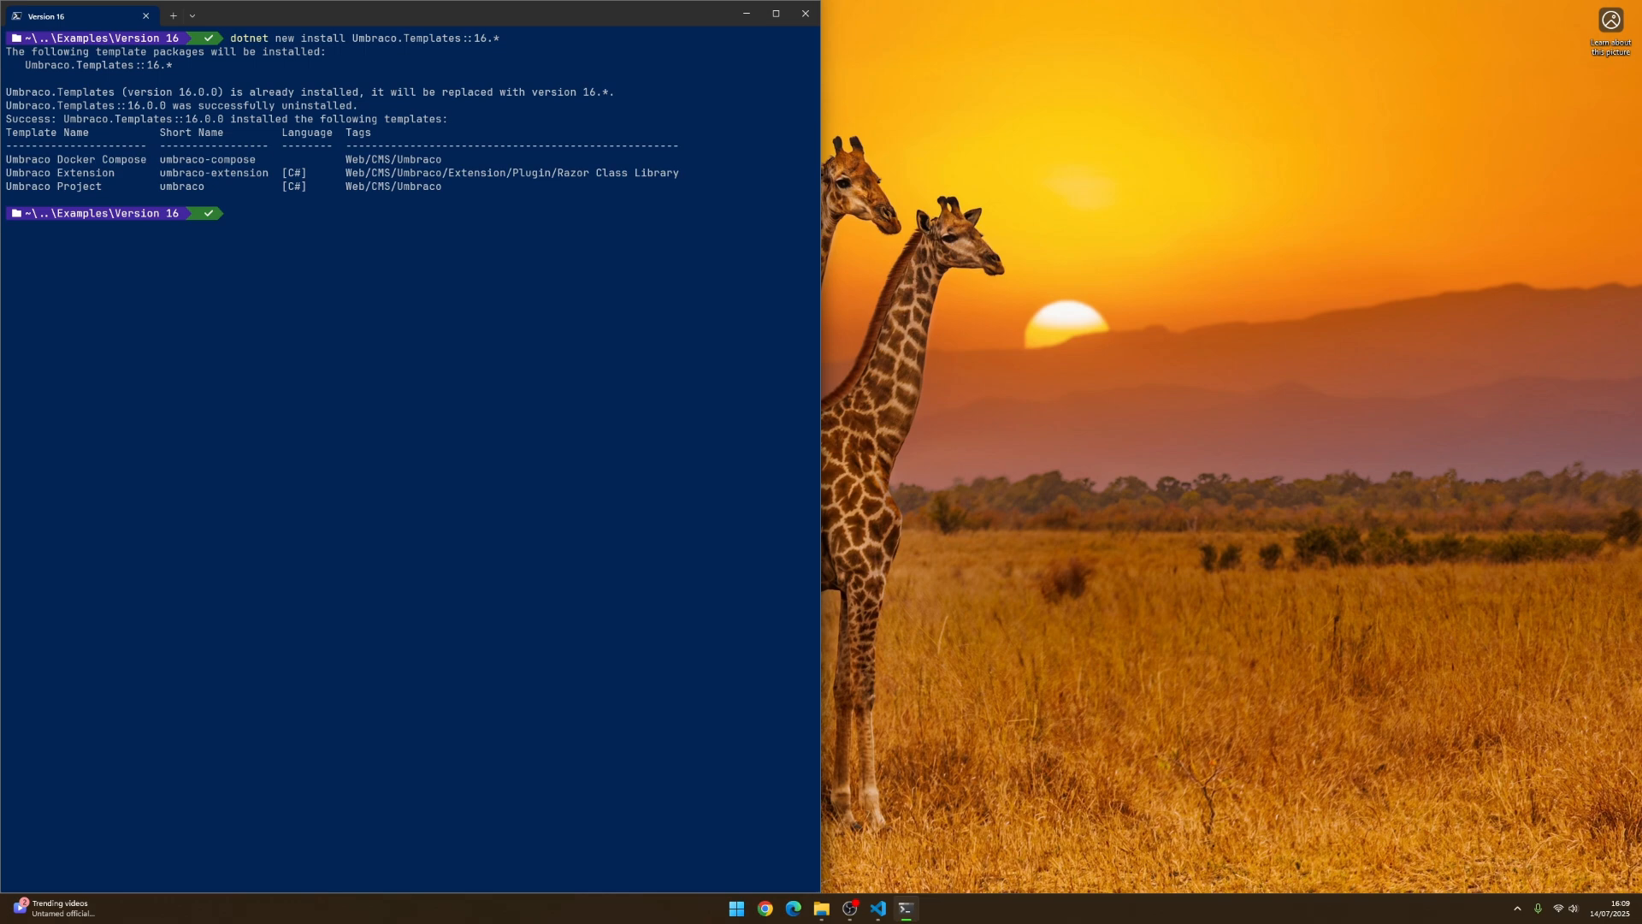
Step: Create a new Umbraco project named MyUmbracoWebsite from the umbraco template
text(dotnet new umbraco -n MyUmbracoWebsite)
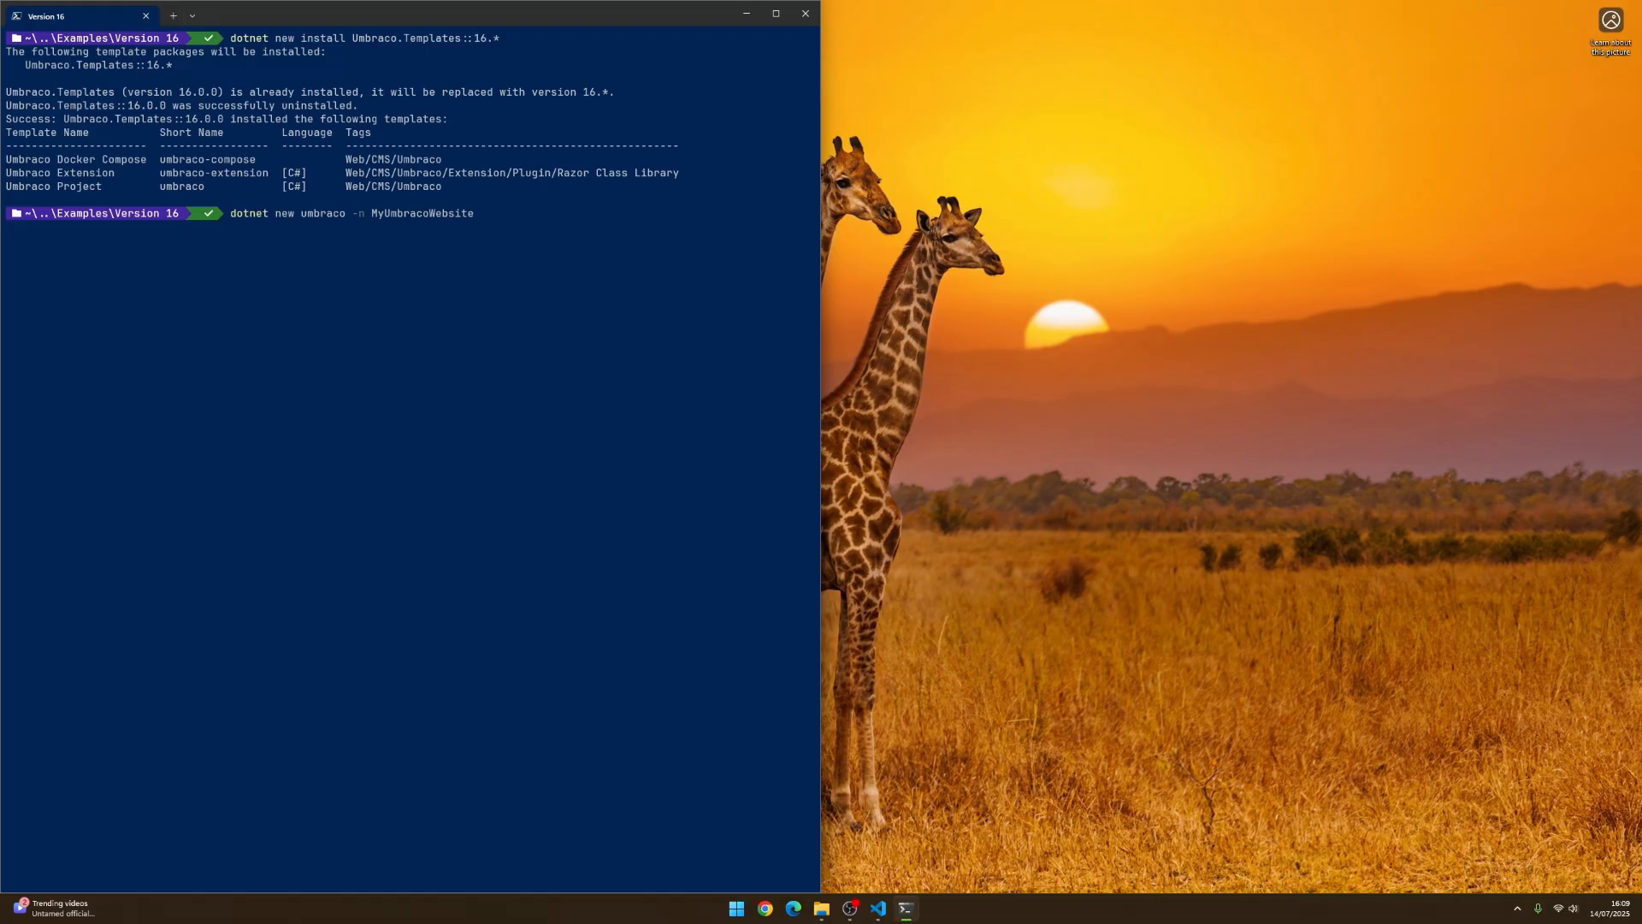
key(Return)
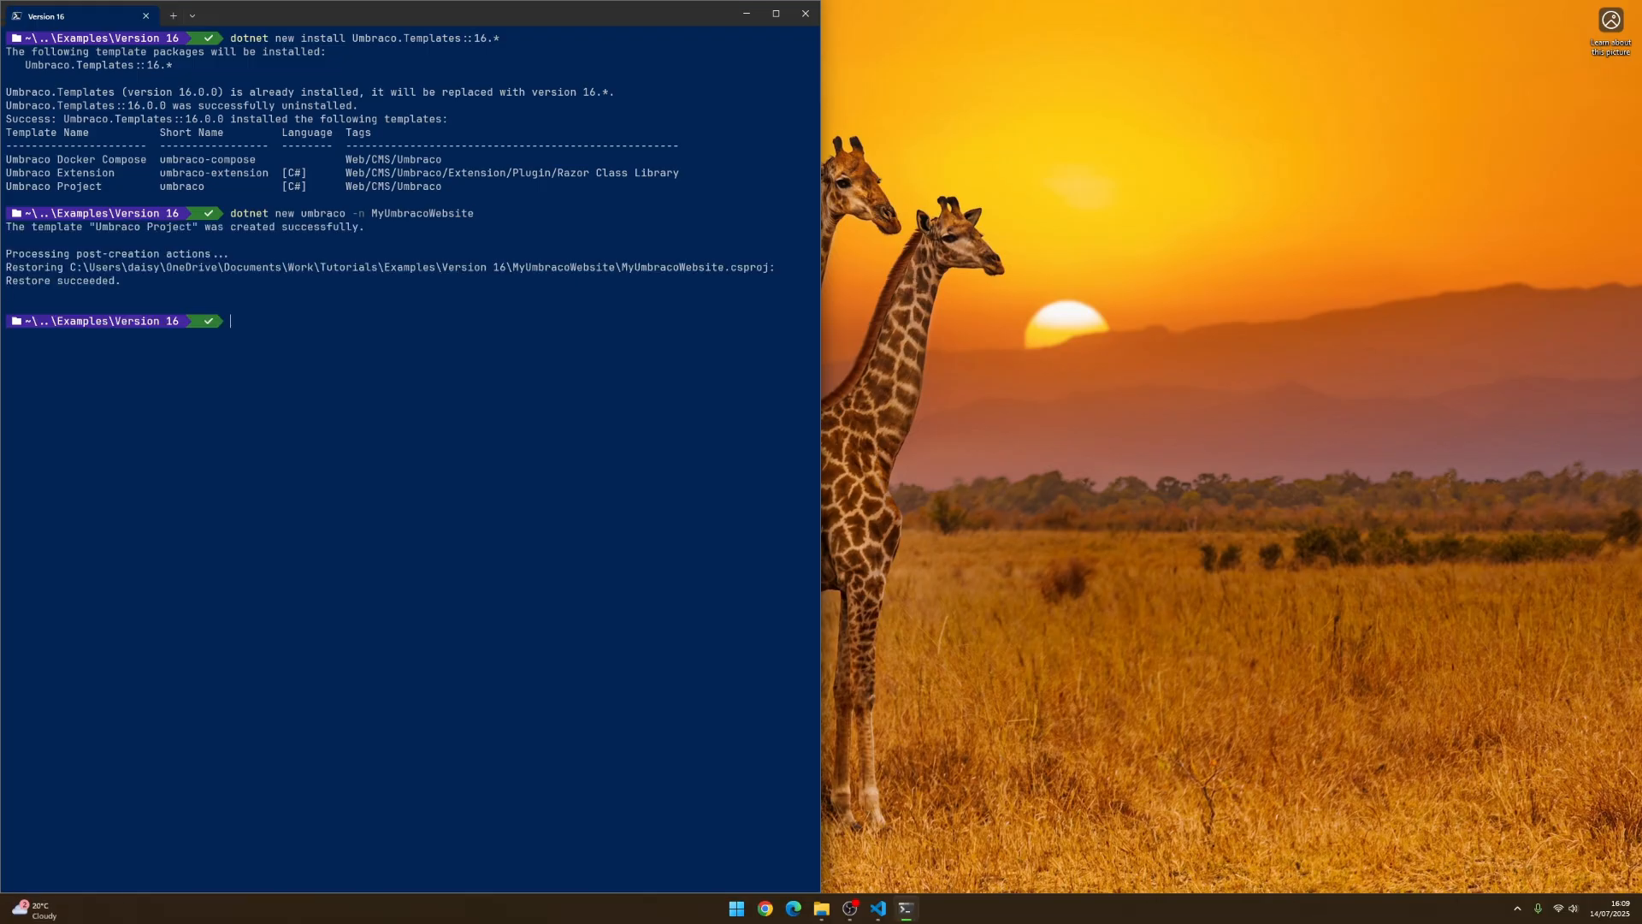
Step: Change the working directory to the MyUmbracoWebsite project folder
text(cd .\MyUmbracoWebsite)
key(Tab)
key(Return)
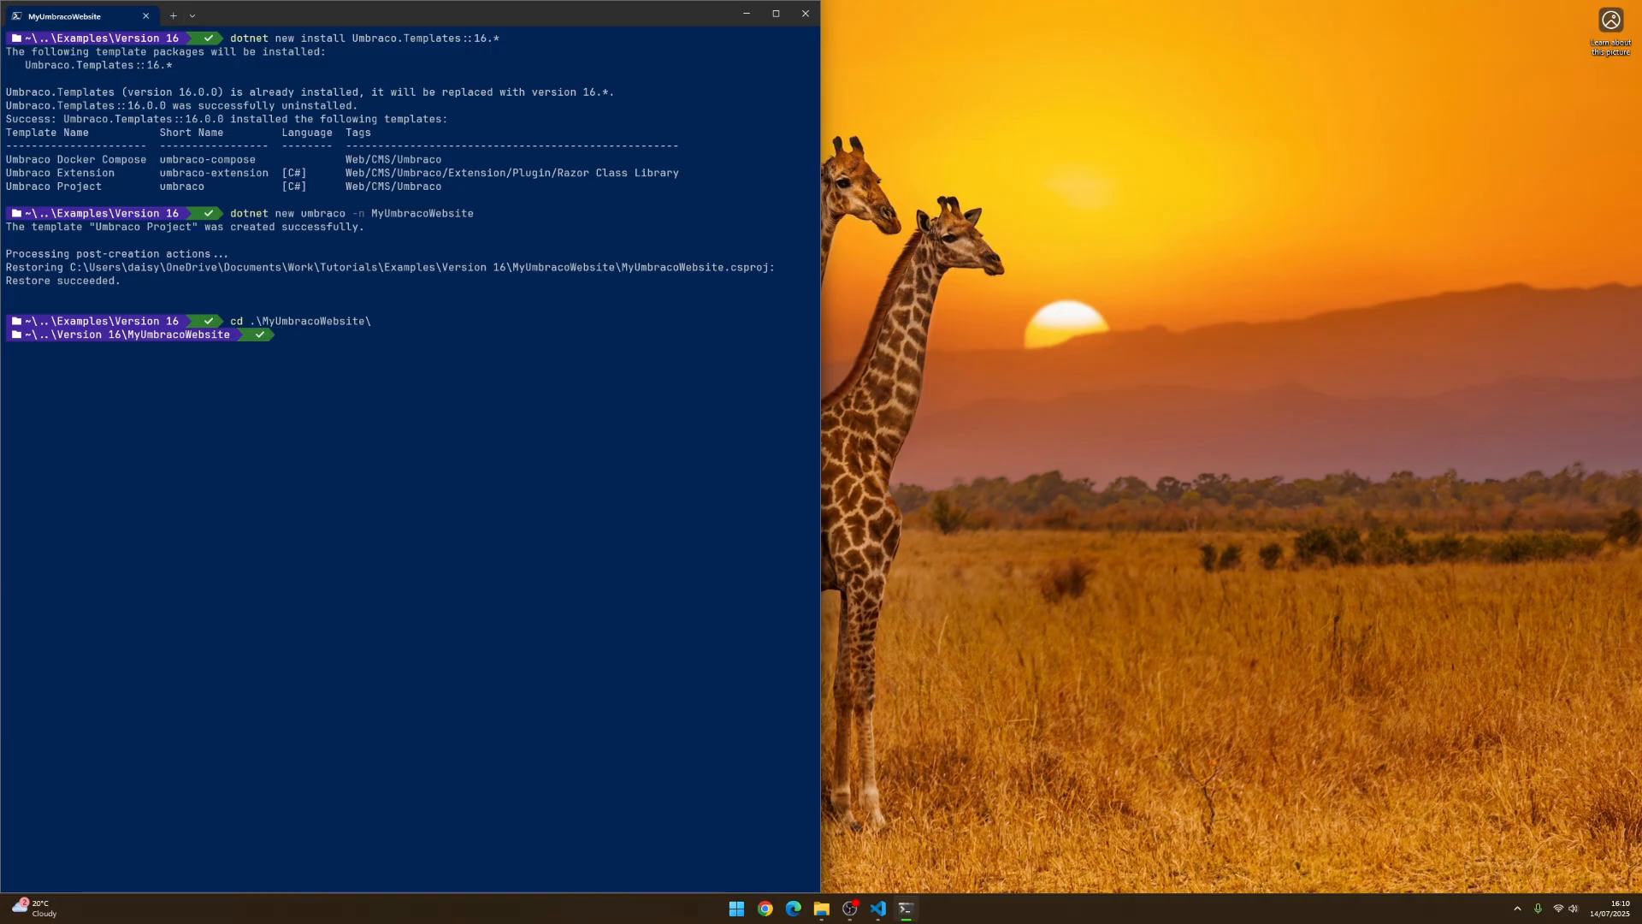
Step: Add the NuGet packages clean and Jumoo.TranslationManager to the project
text(dotnet add package clean)
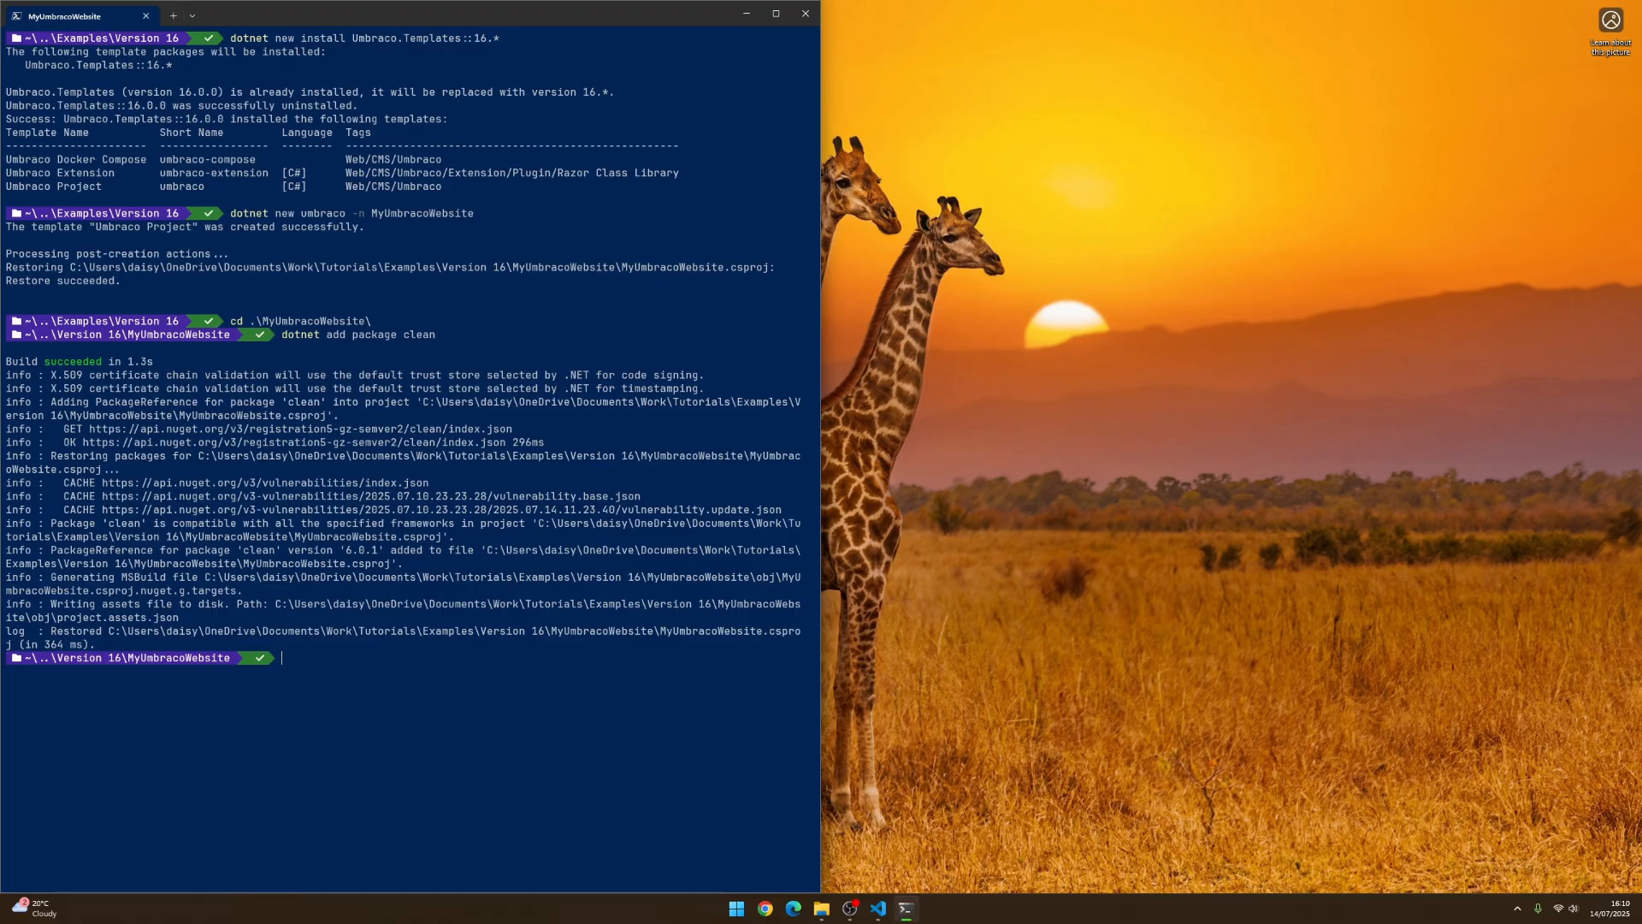
text(dotnet add package Jumoo.TranslationManage)
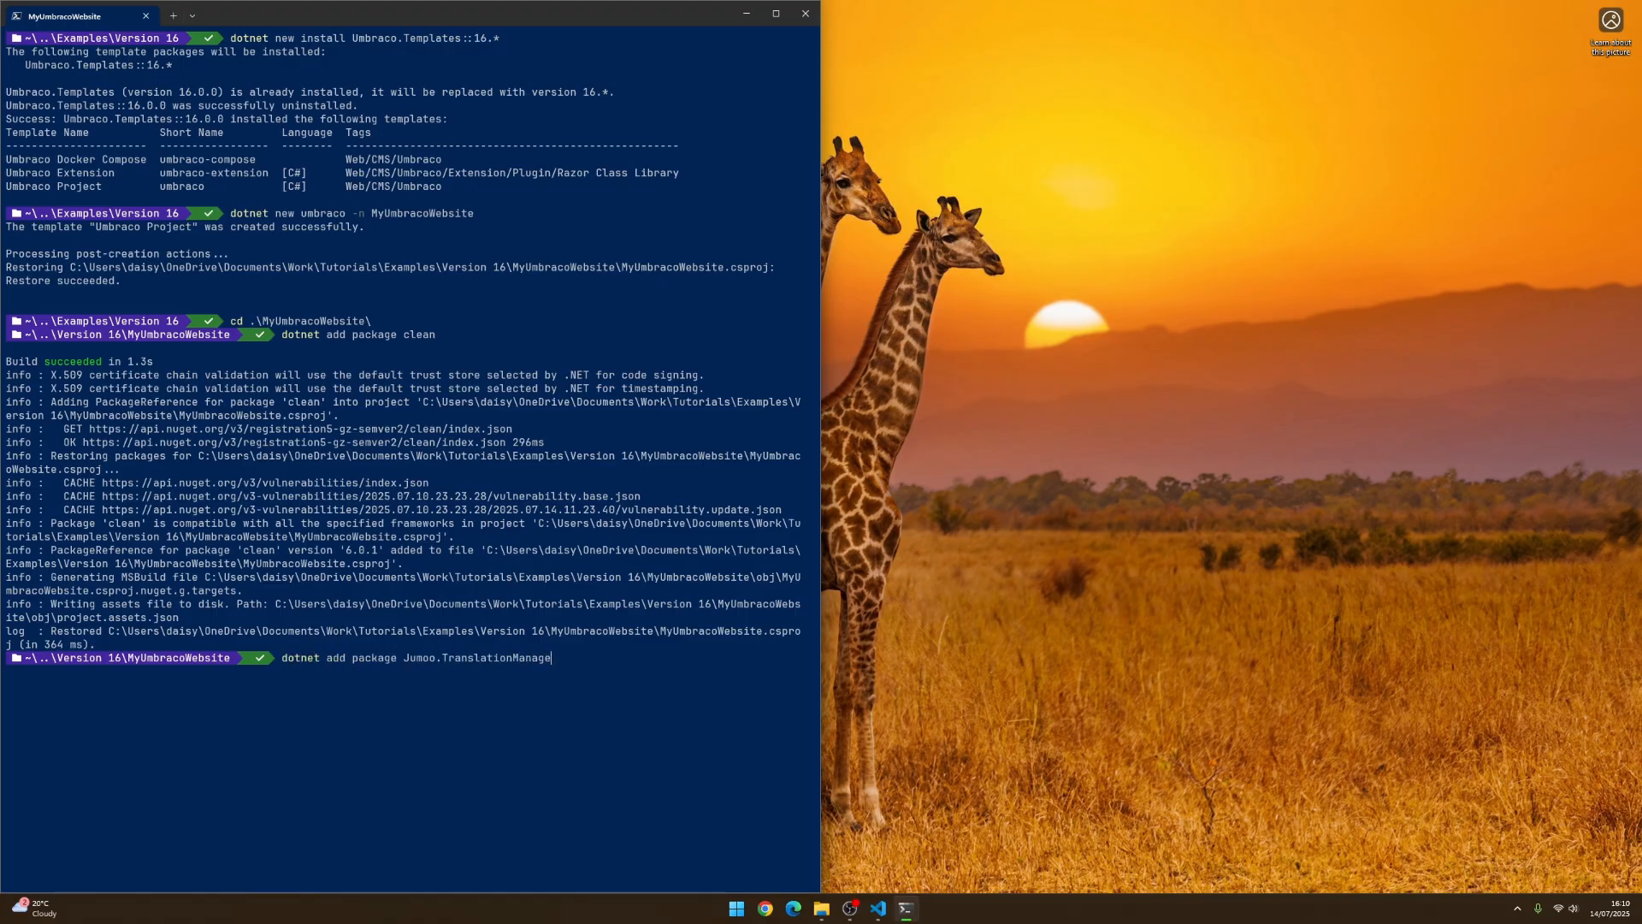
text(r)
key(Return)
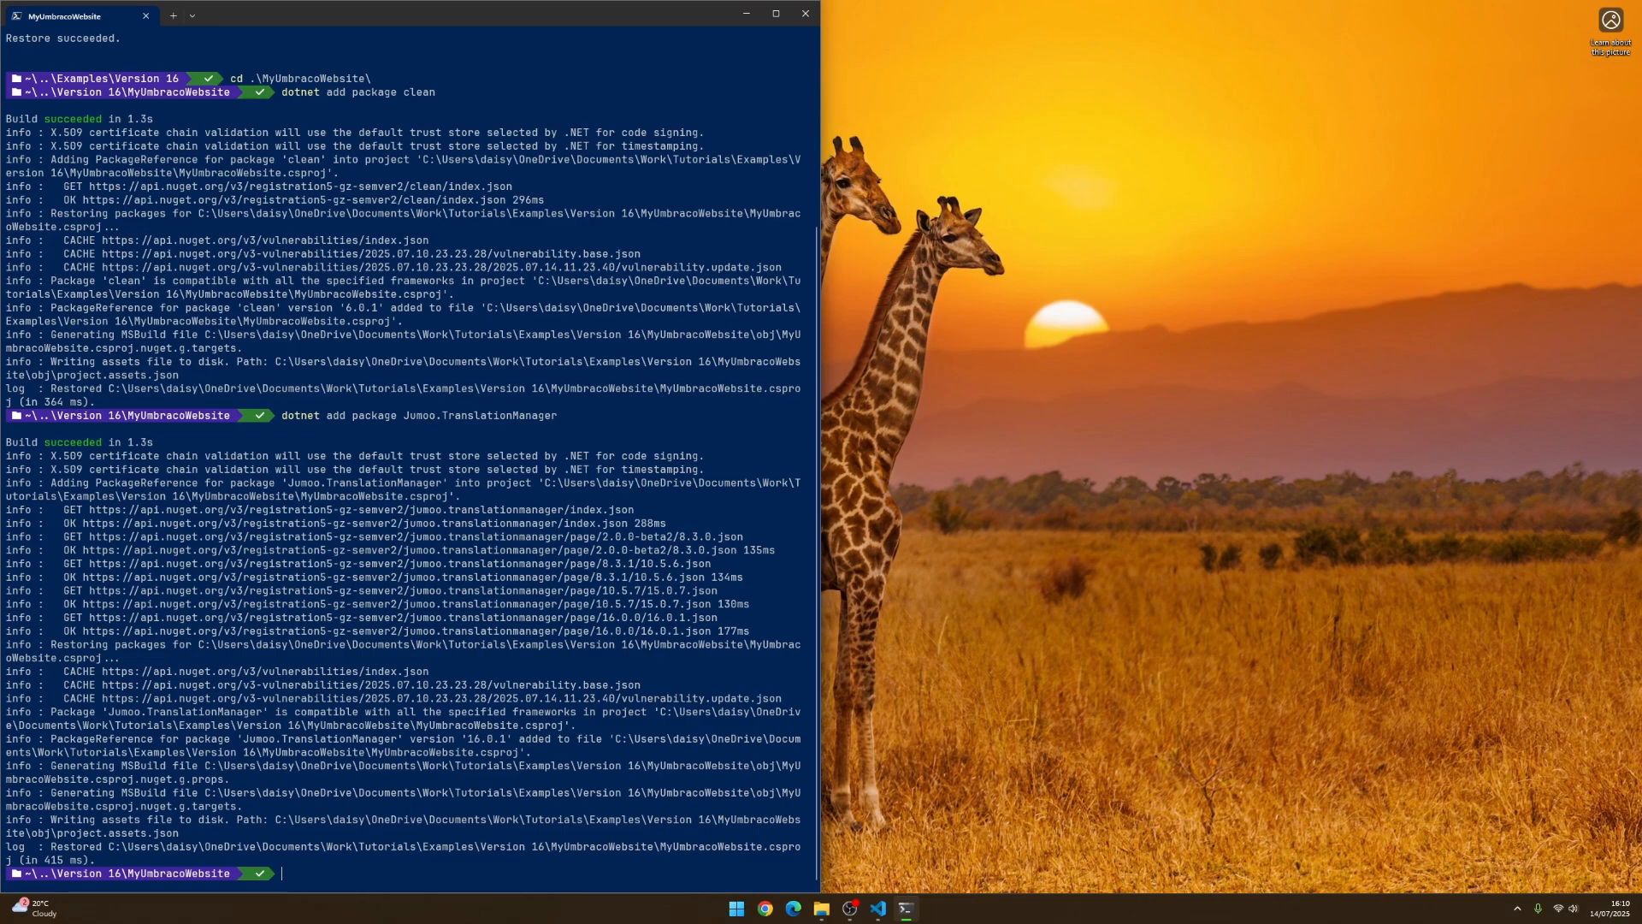
Step: Run the project with dotnet run and open its https localhost address in the browser
text(dotnet run)
key(Return)
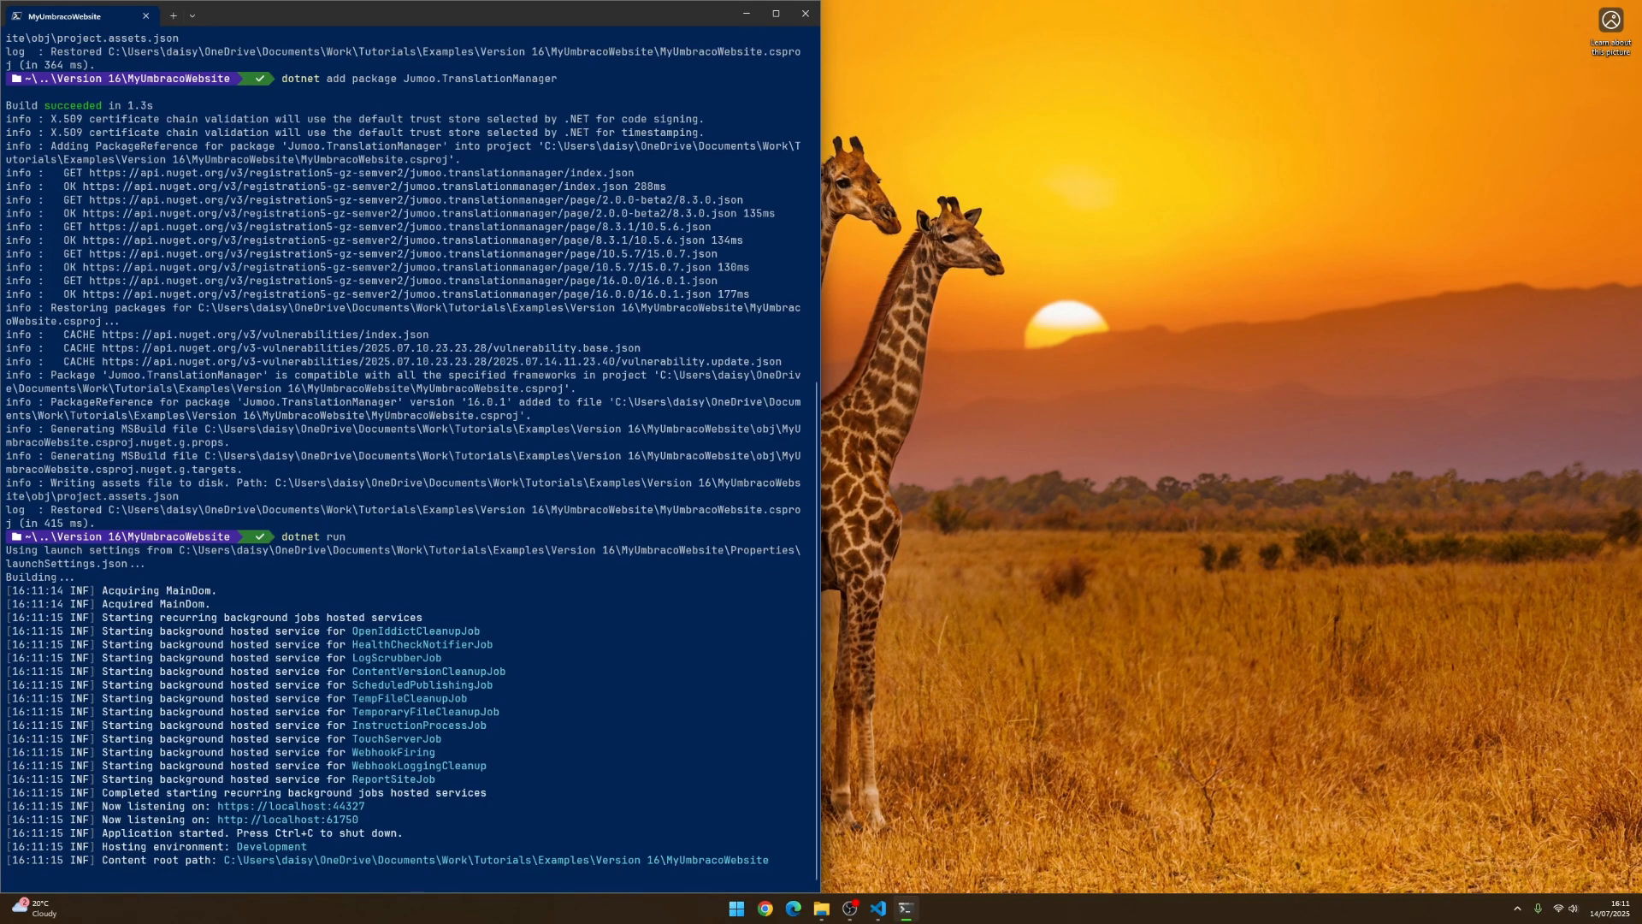
ctrl+click(352, 809)
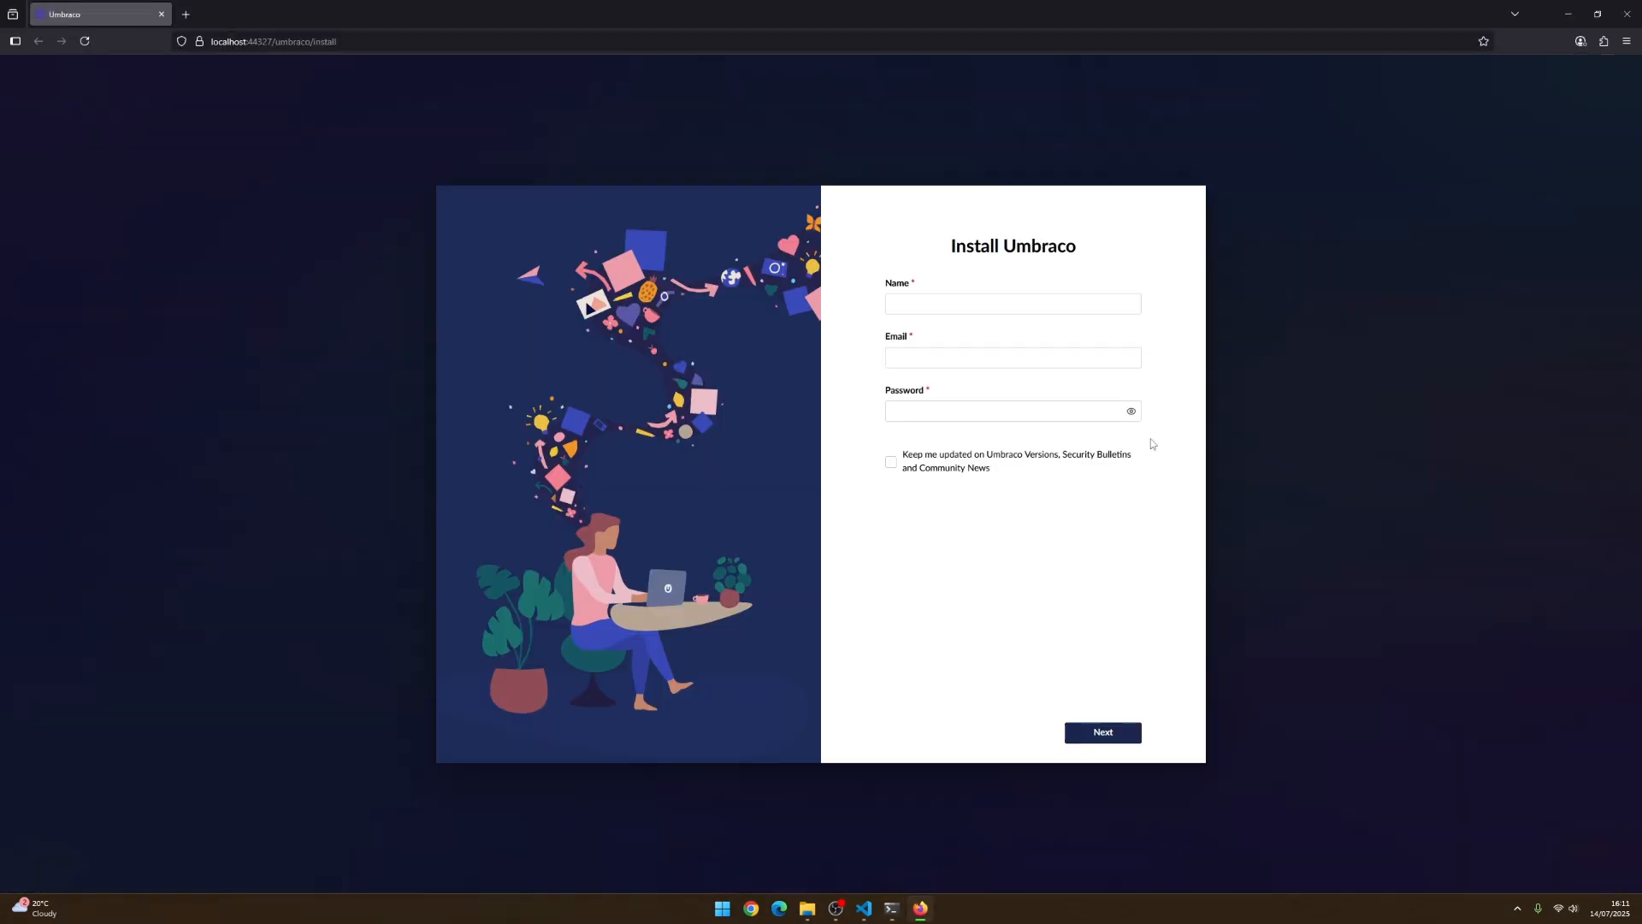
Step: Enter the administrator's name, e-mail and password, and install Umbraco with the SQLite database named Umbraco
click(987, 306)
text(user)
click(998, 357)
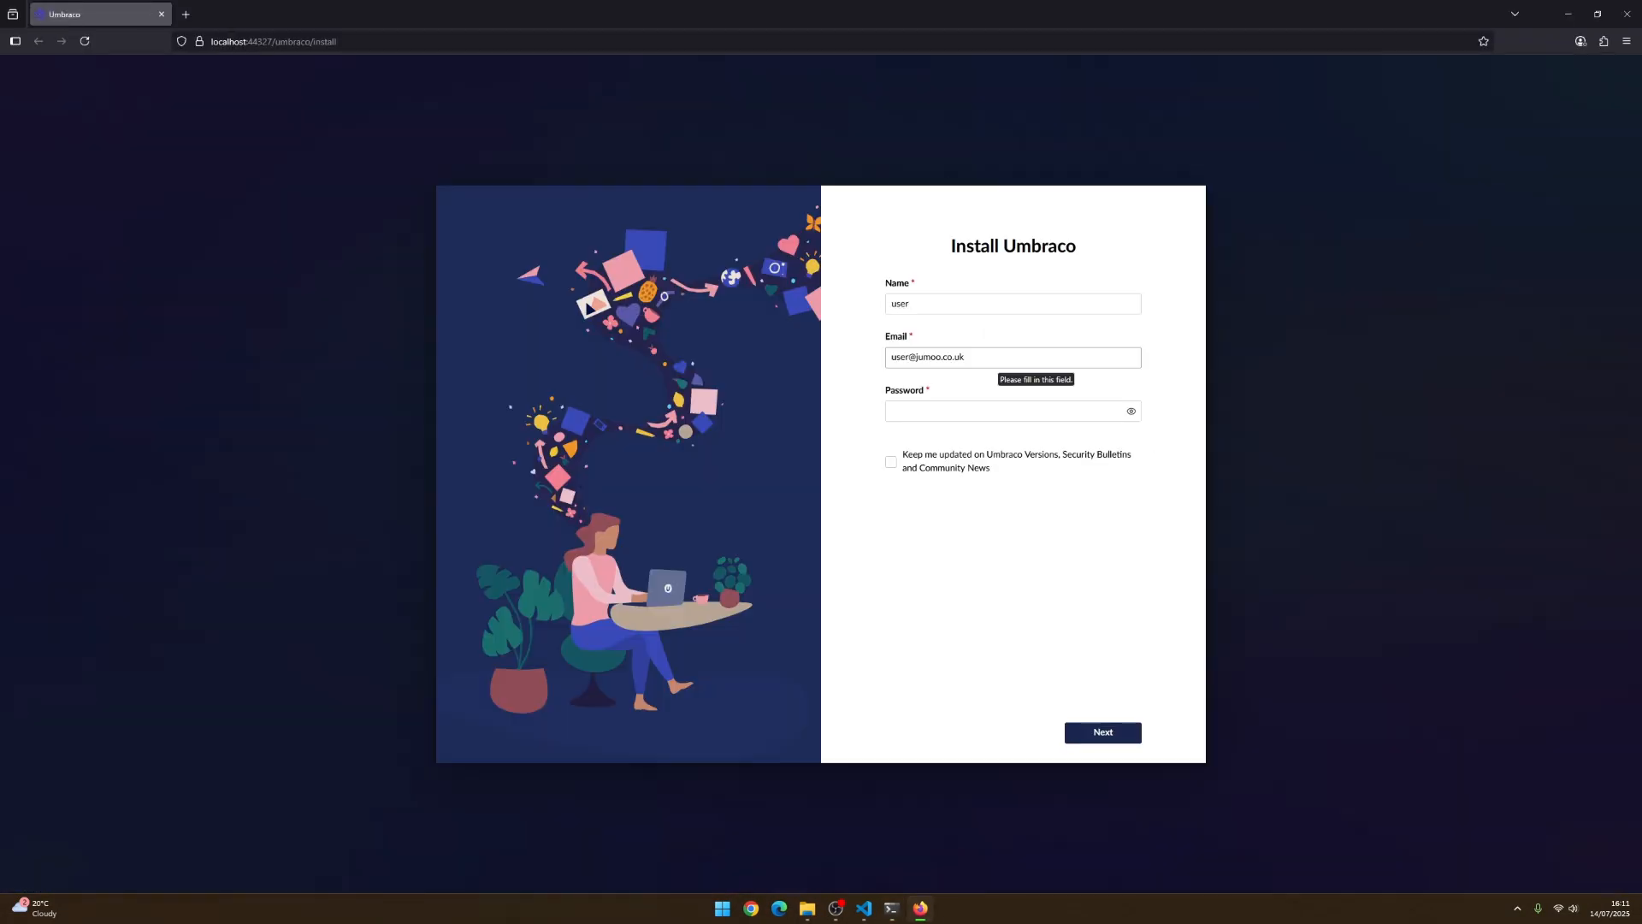
key(Tab)
text(Password1234)
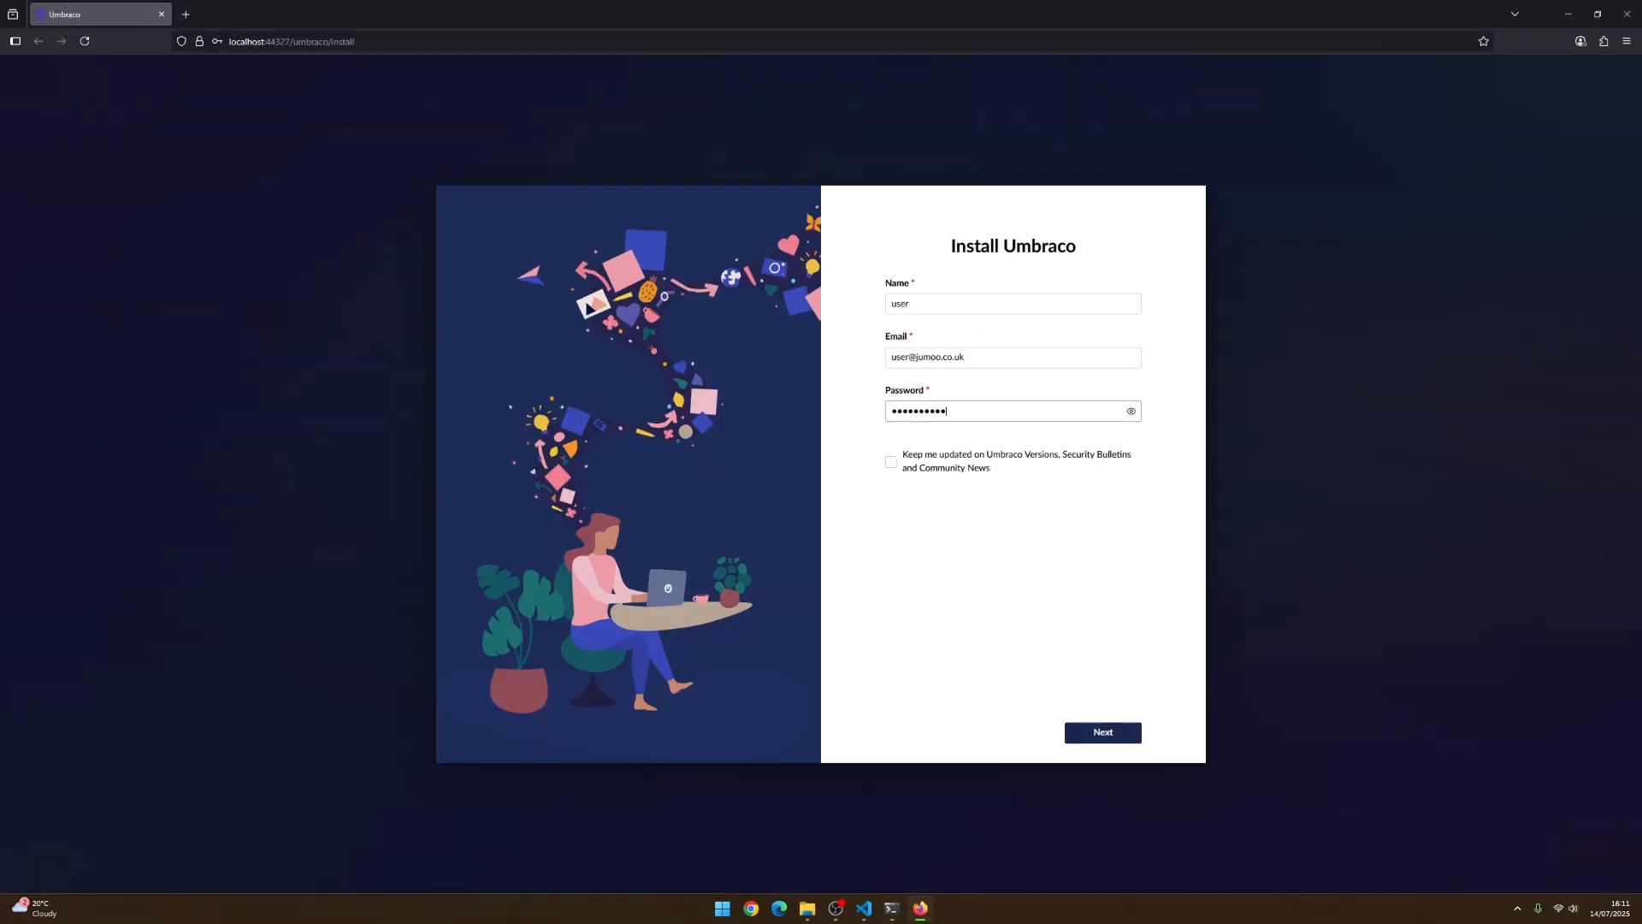
key(Return)
click(1103, 733)
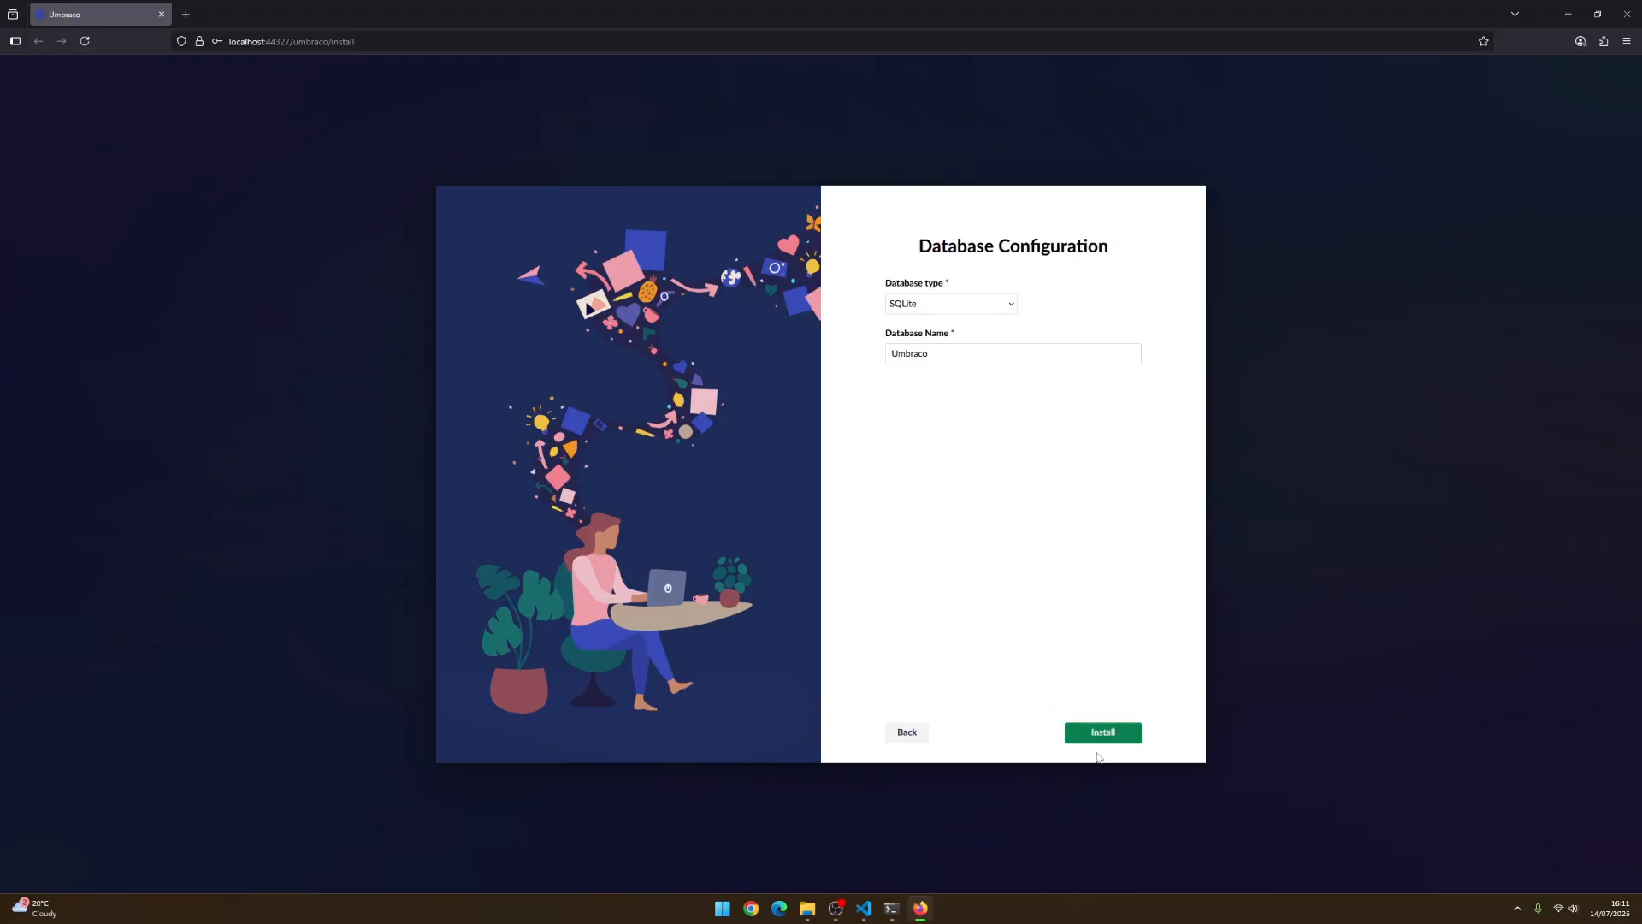
click(1102, 734)
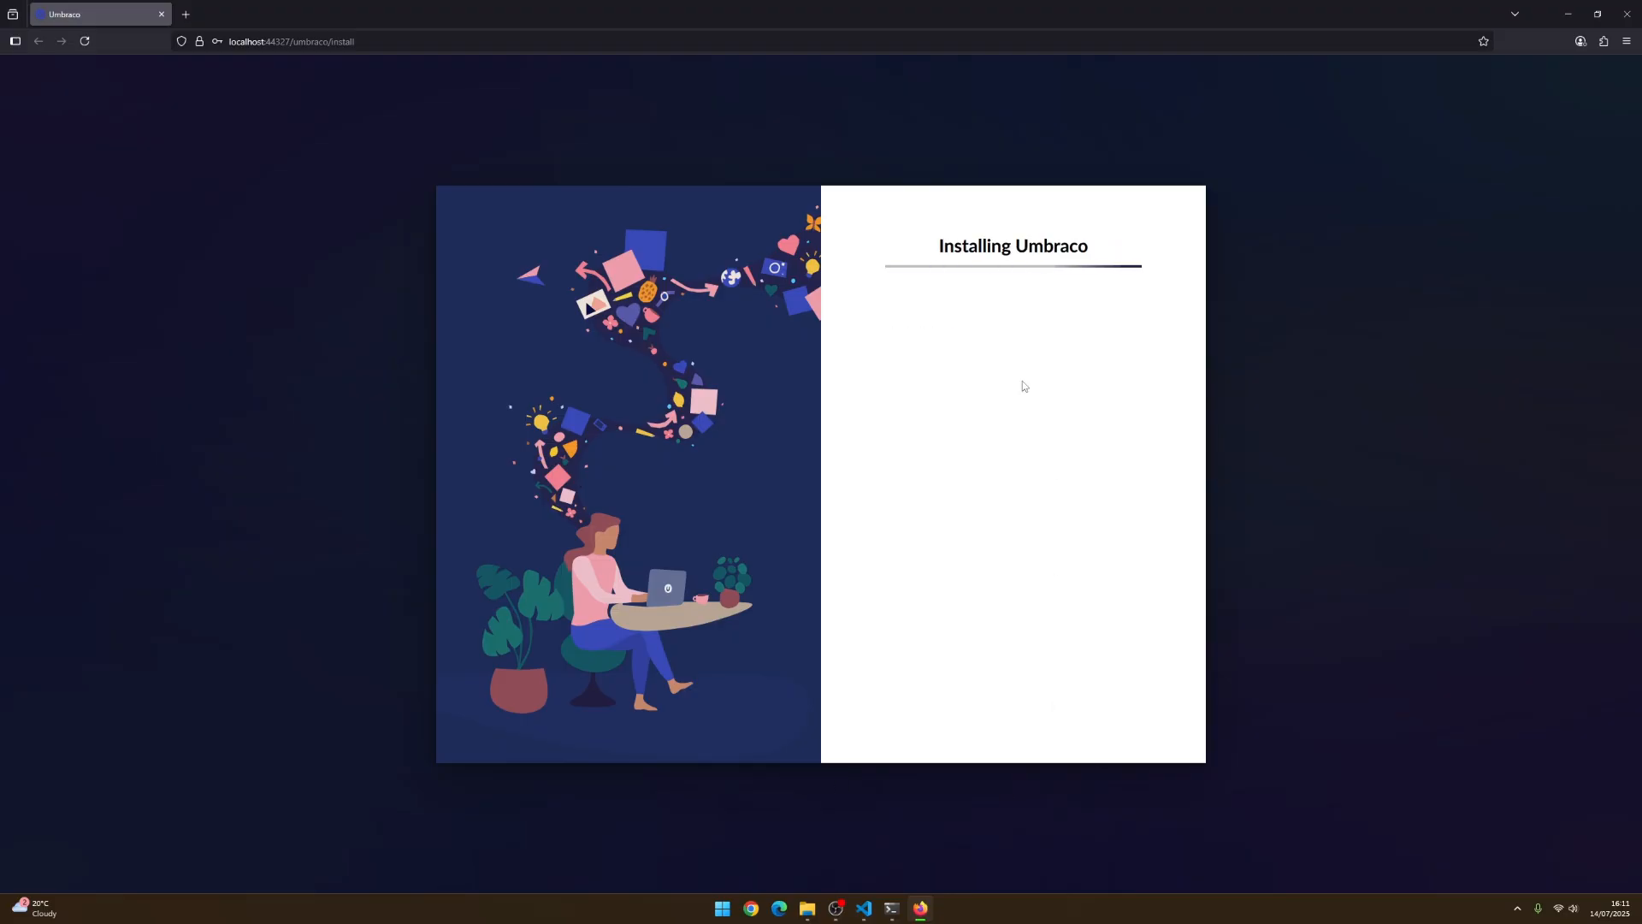
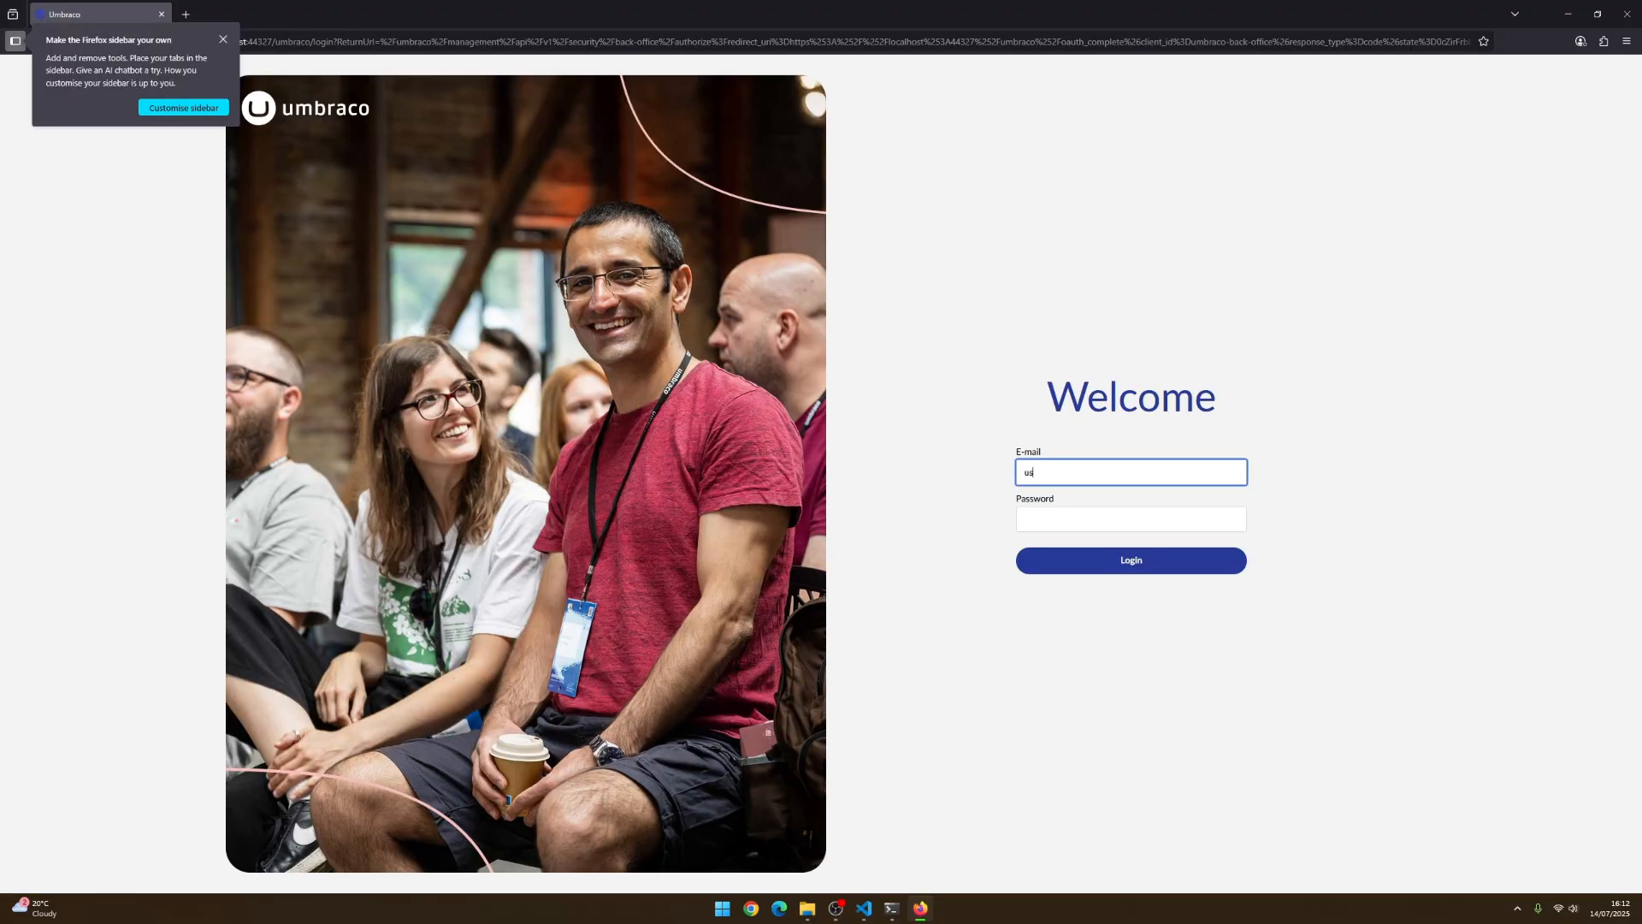
Step: Log in to the Umbraco backoffice with the administrator's e-mail and password
click(1095, 514)
text(••••••••••)
key(Return)
click(353, 173)
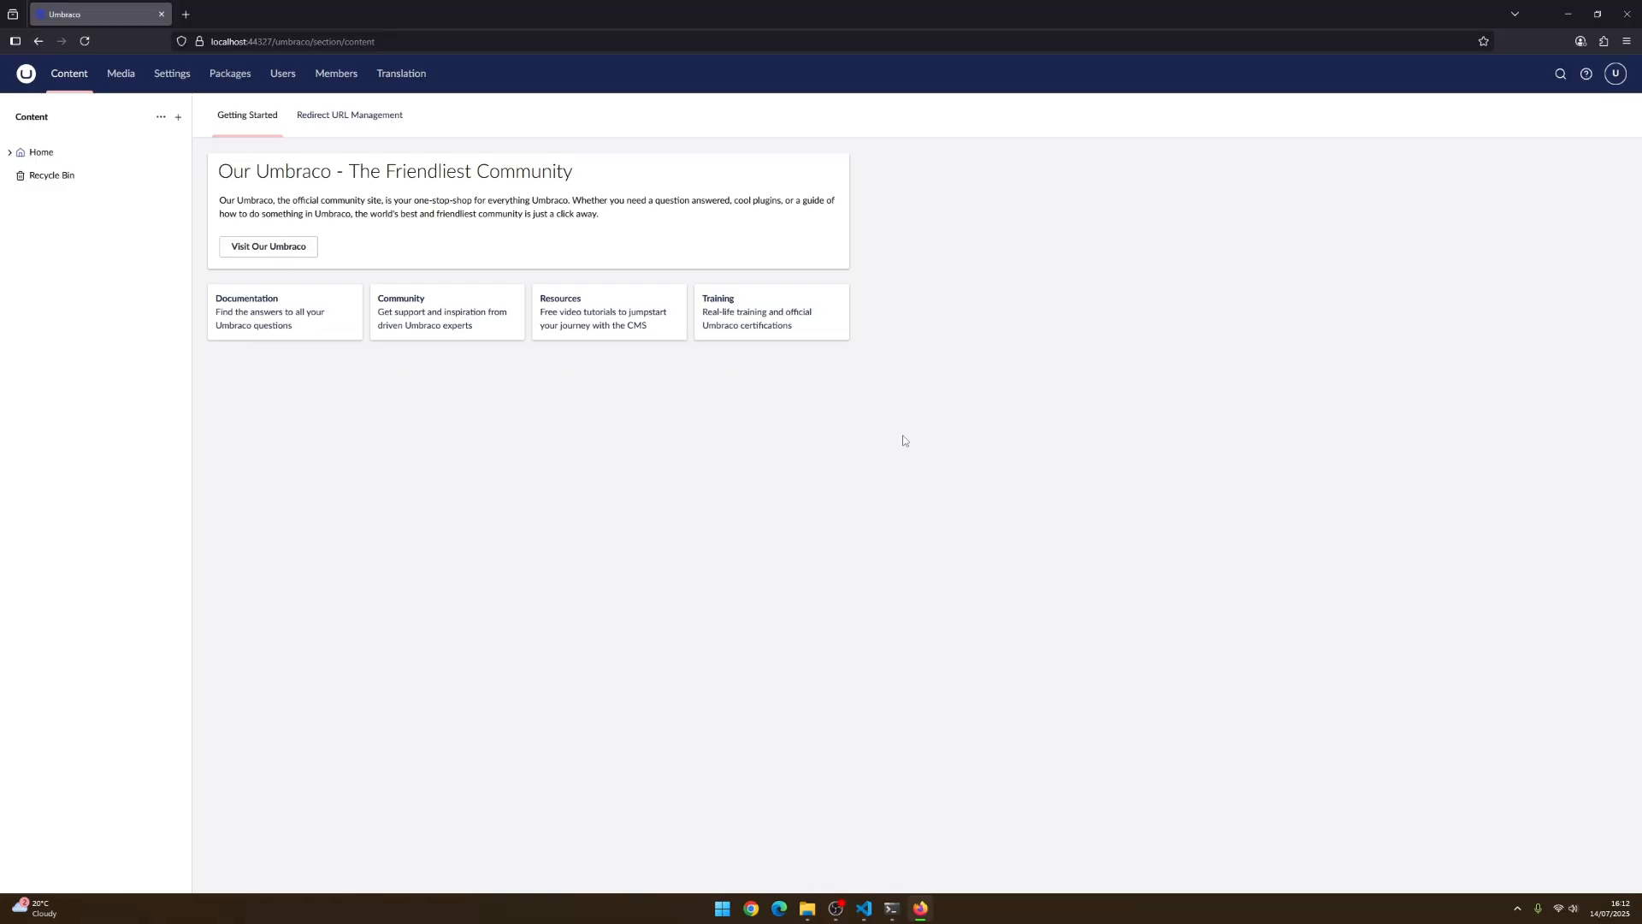
Step: Add Welsh as a site language in the settings, save it and return to the language list
click(172, 73)
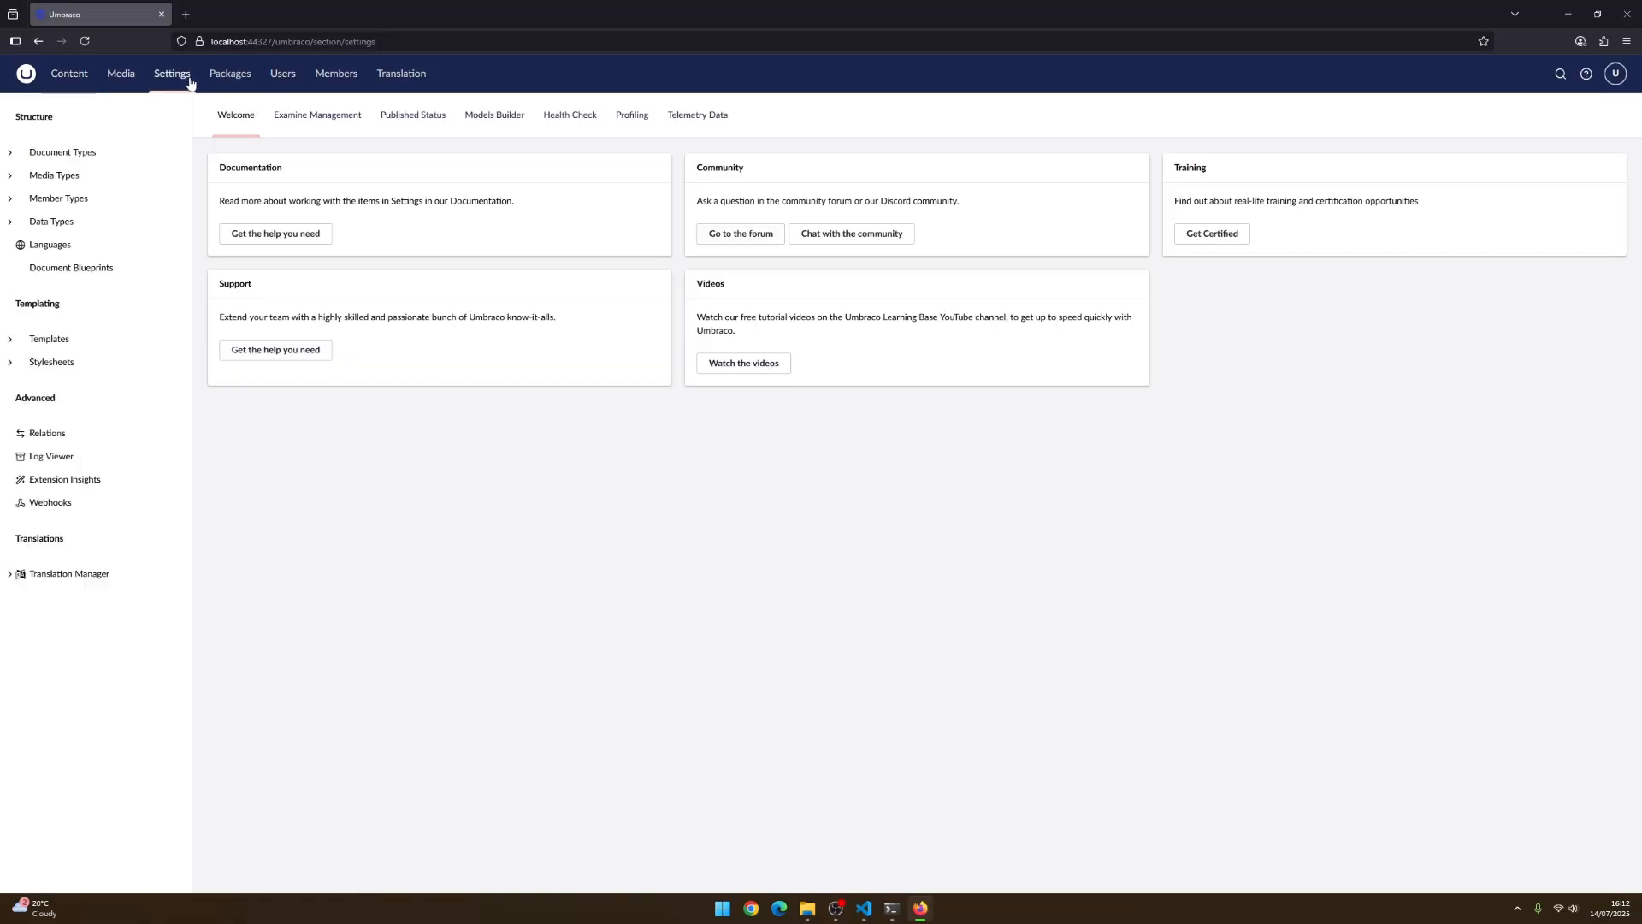
click(106, 247)
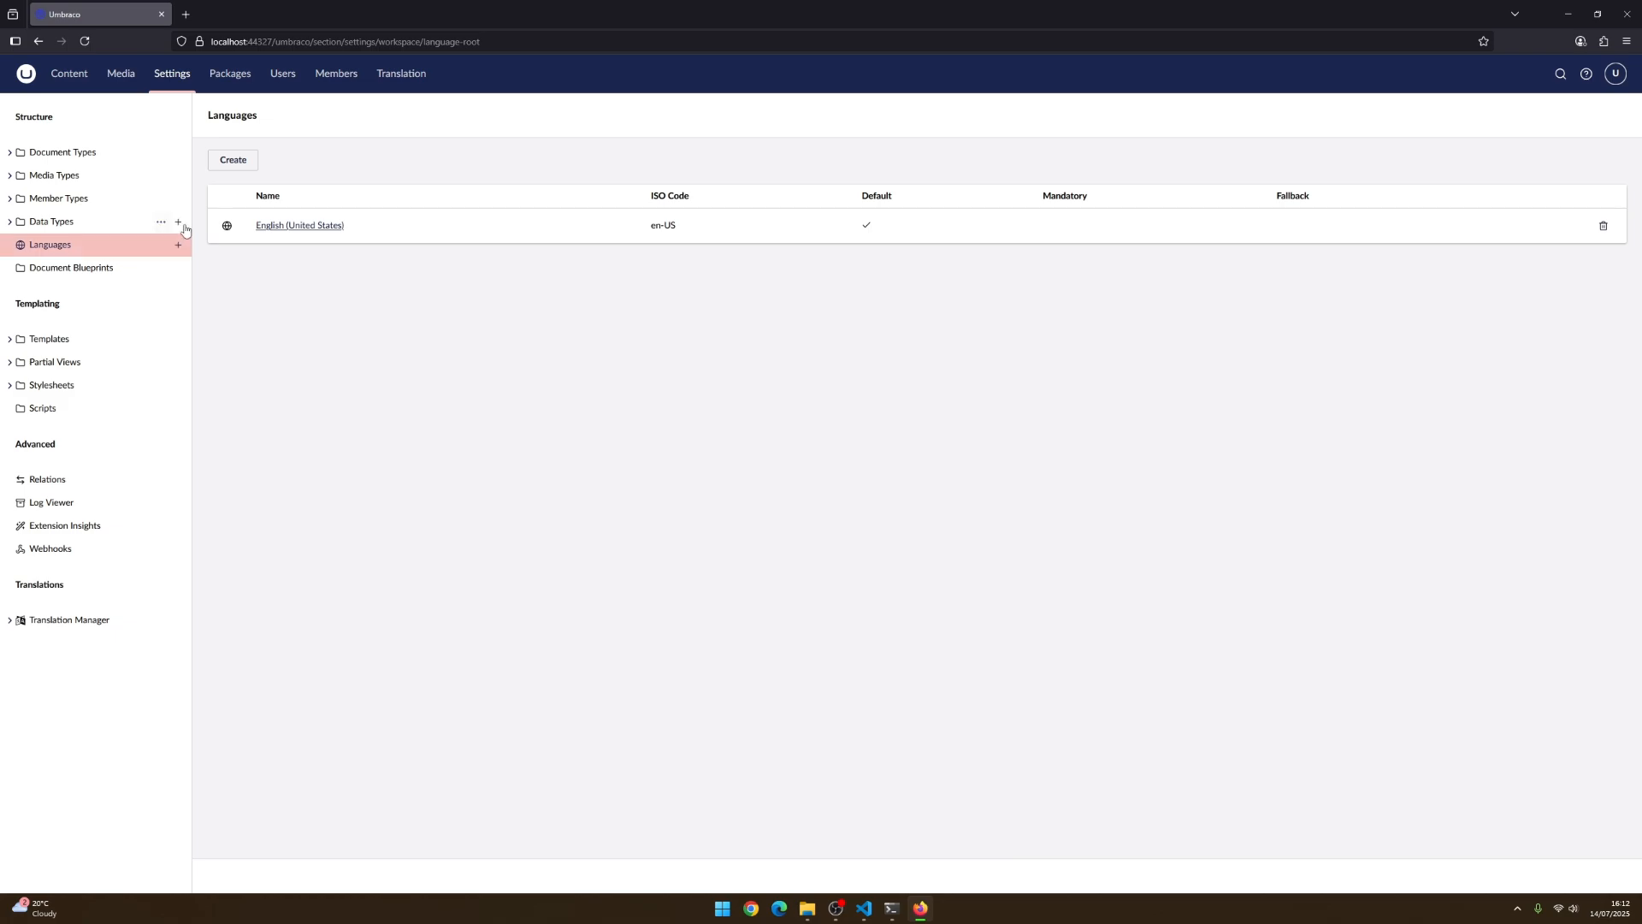
click(233, 160)
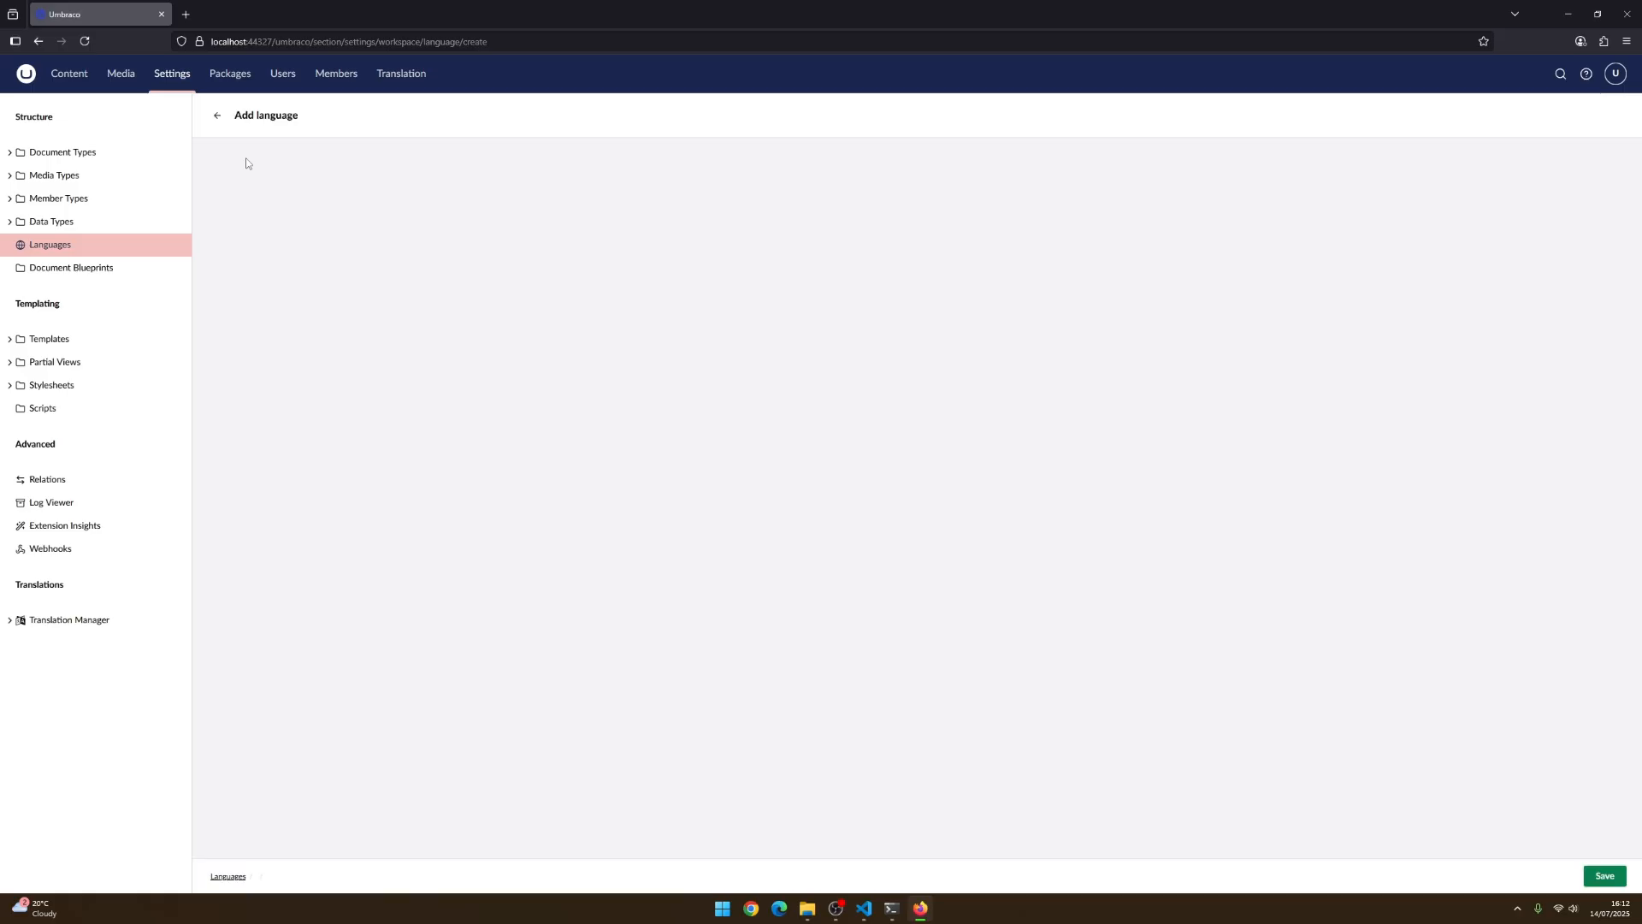
click(403, 190)
text(wel)
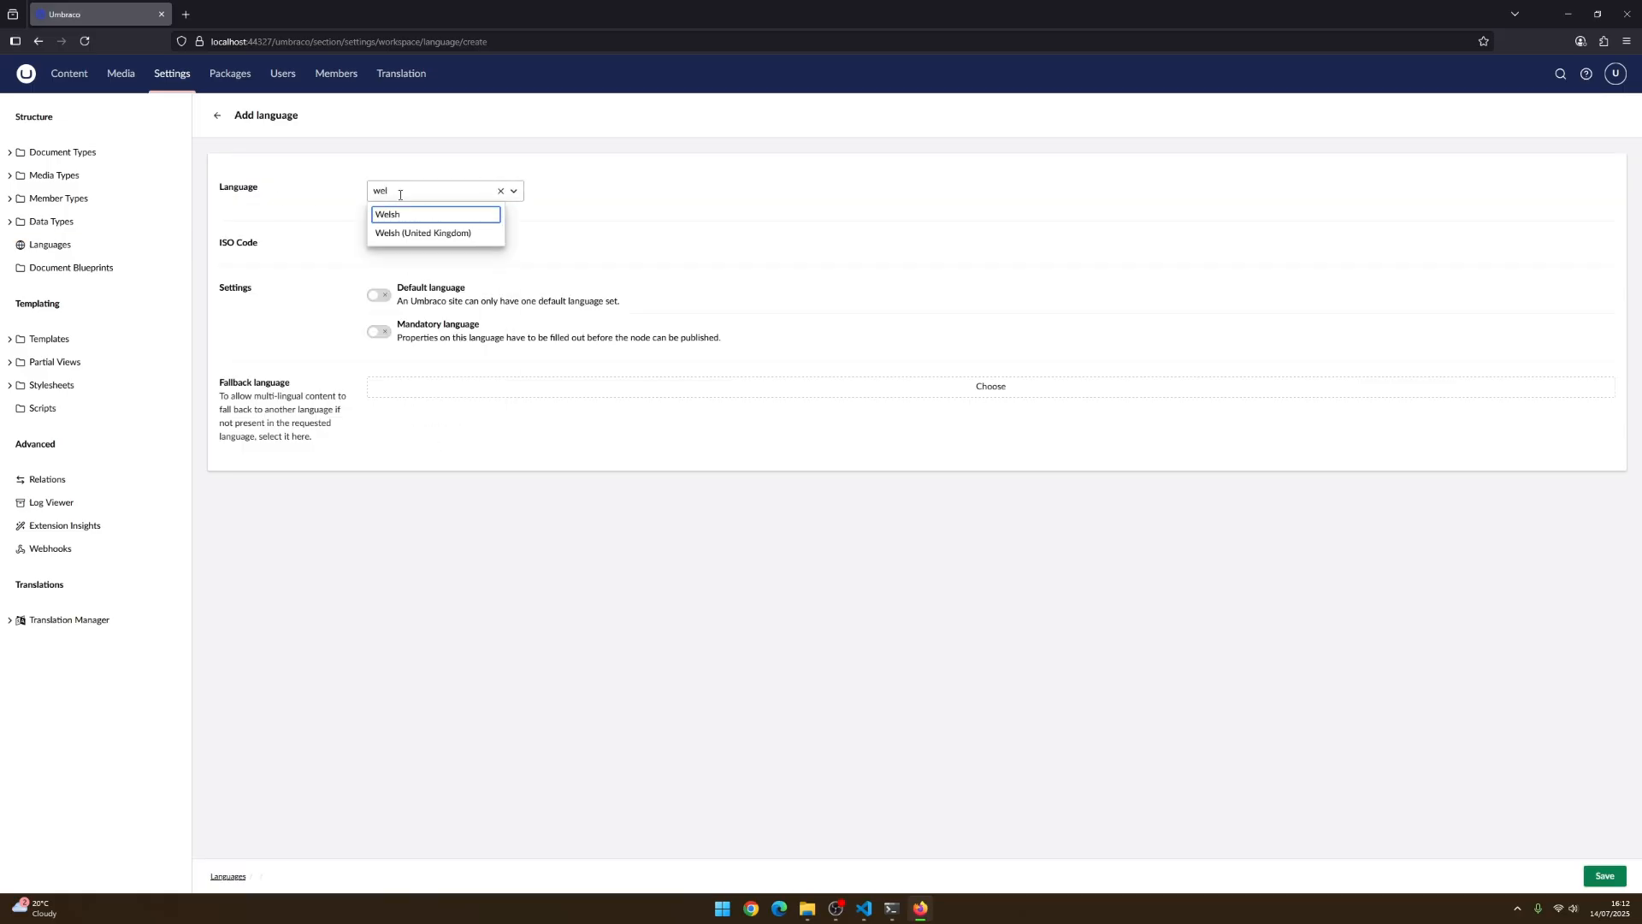
click(401, 215)
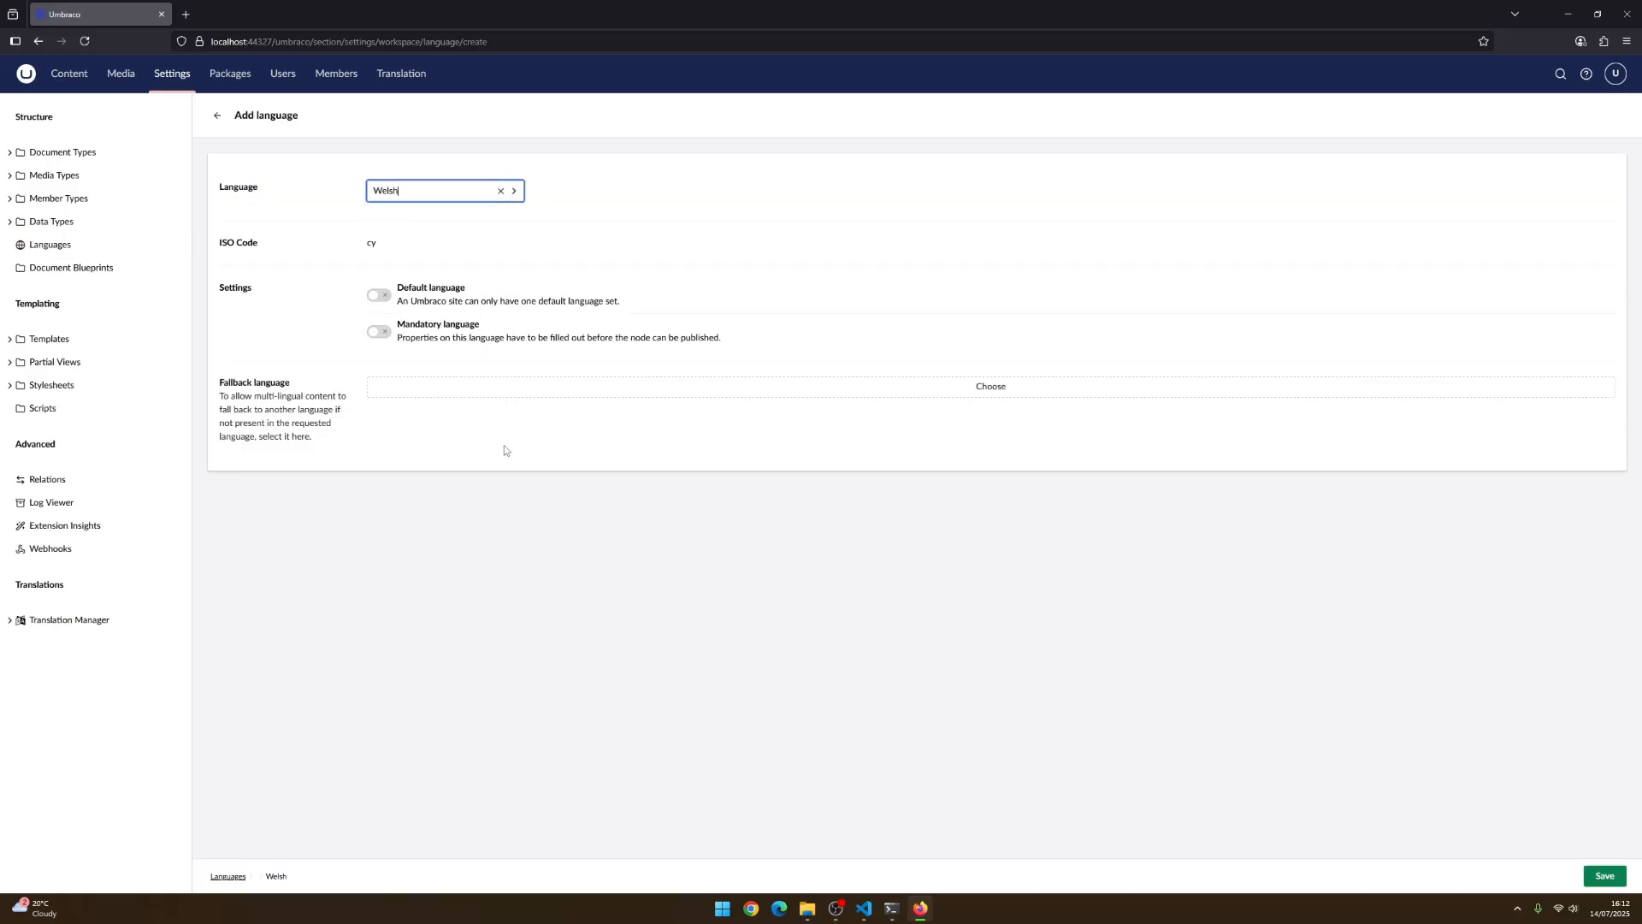
click(1605, 874)
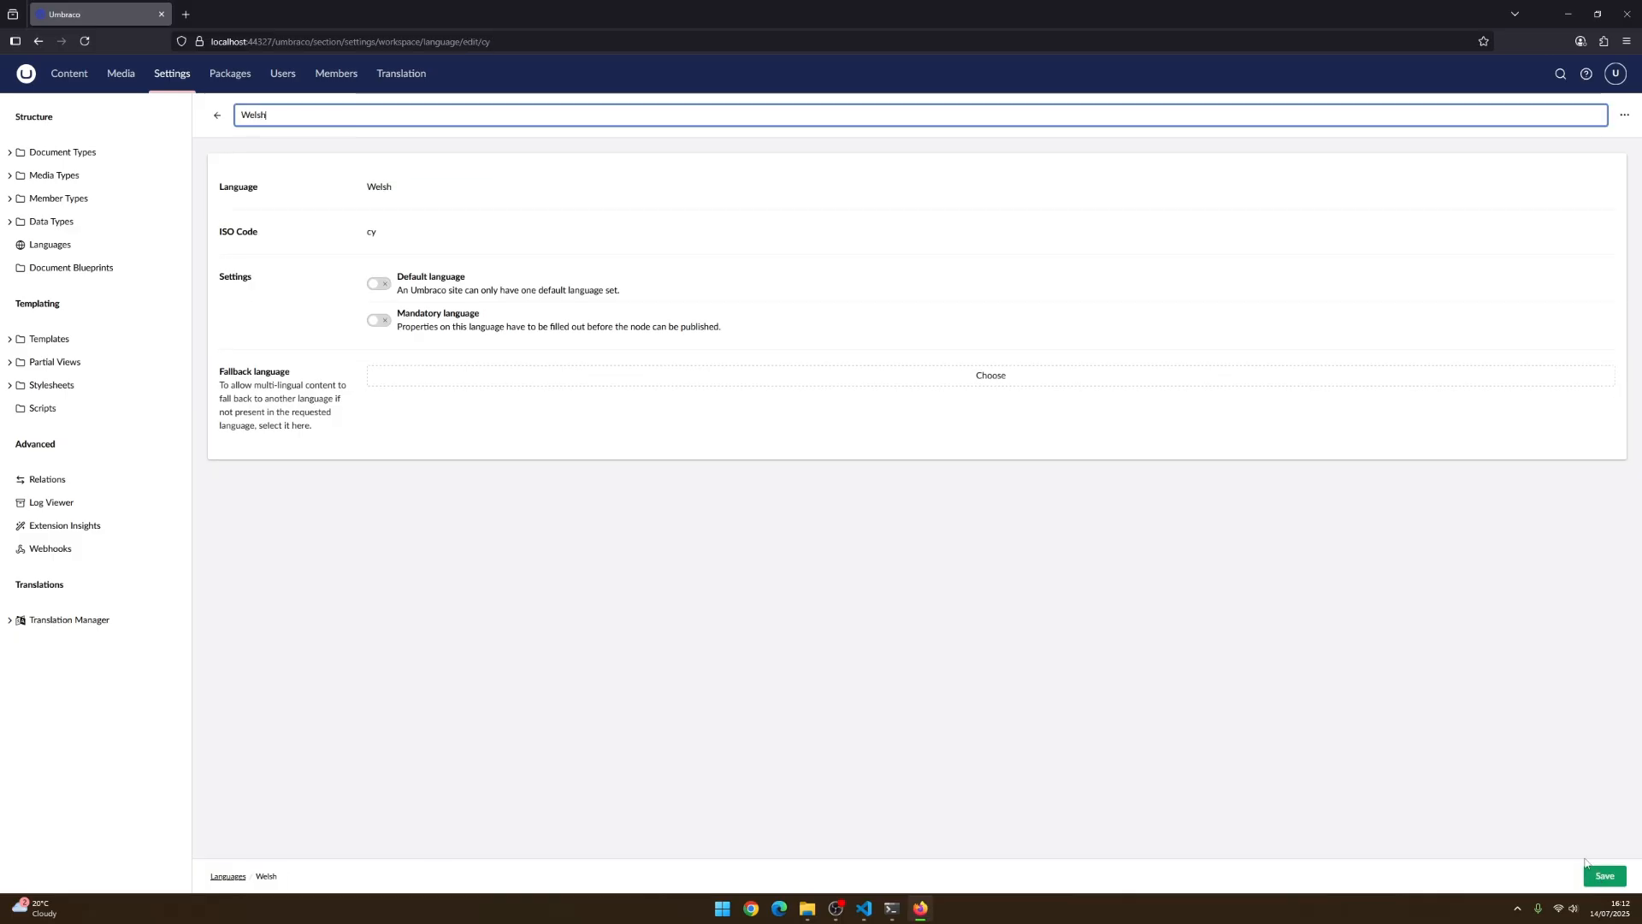
click(217, 115)
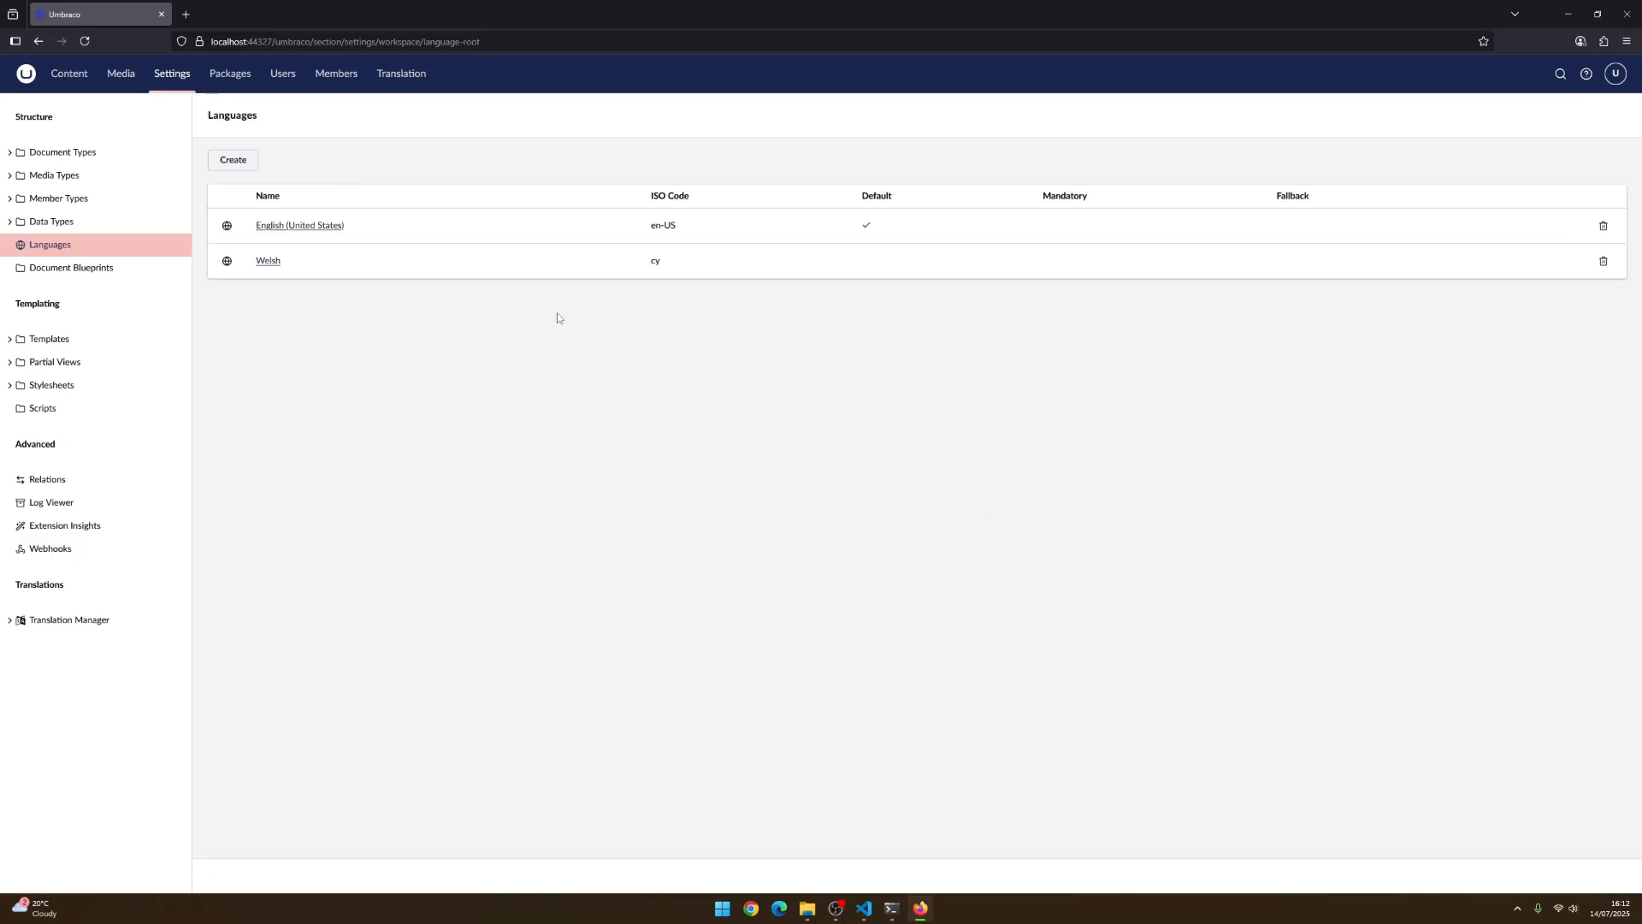
Step: Duplicate the Home node to the Content root, relating it to the original and including its descendants
click(67, 74)
click(161, 152)
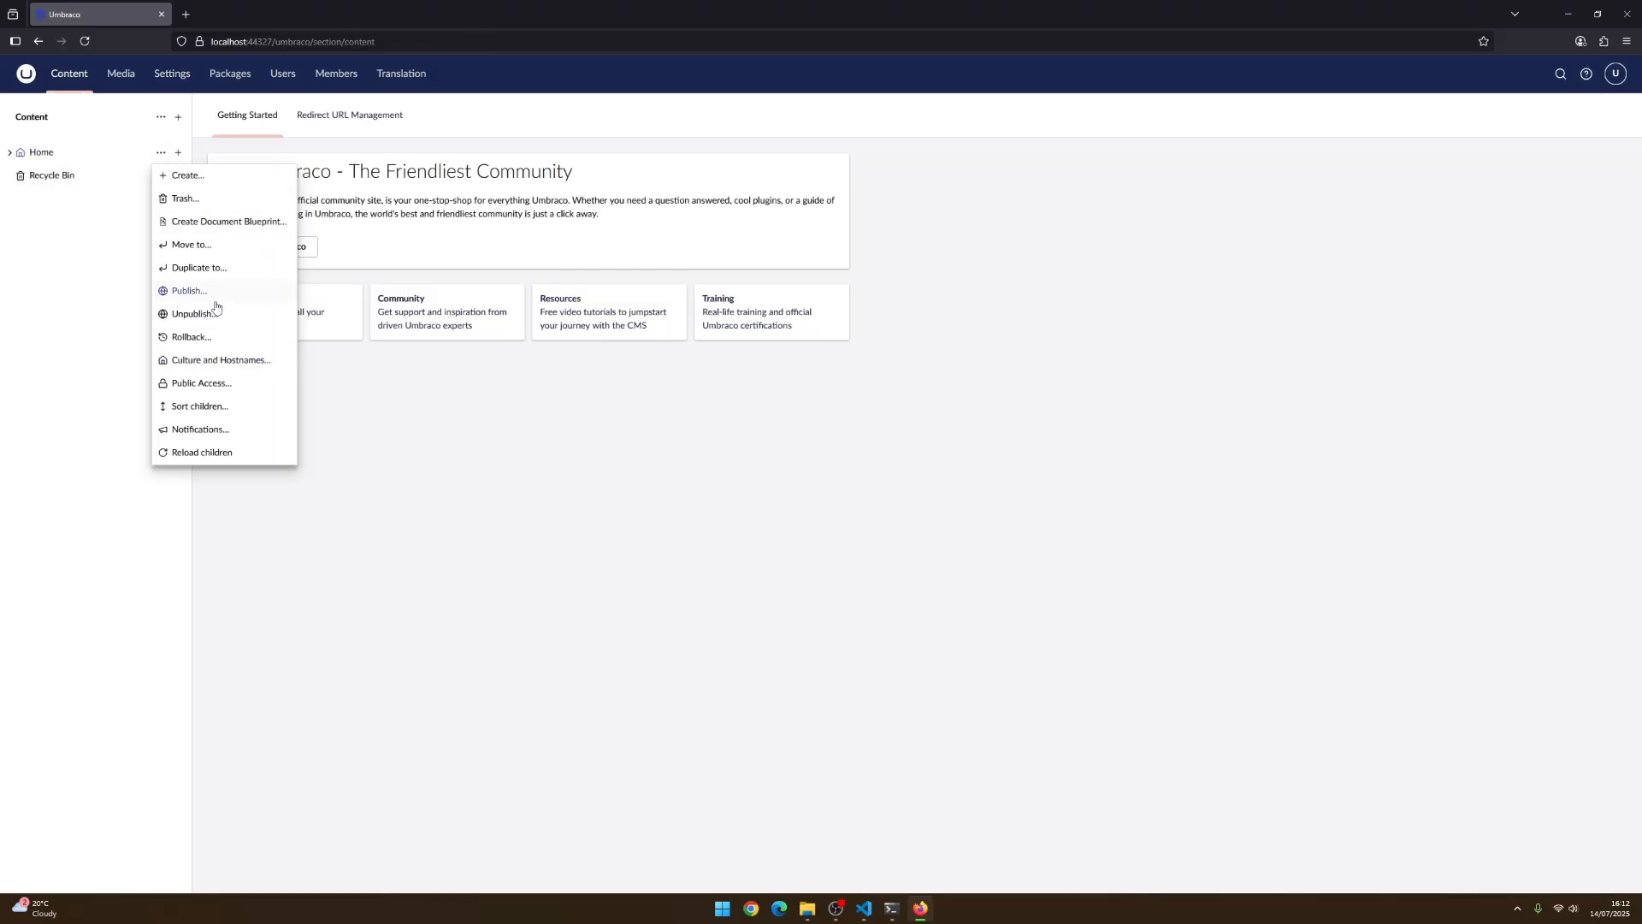
click(218, 276)
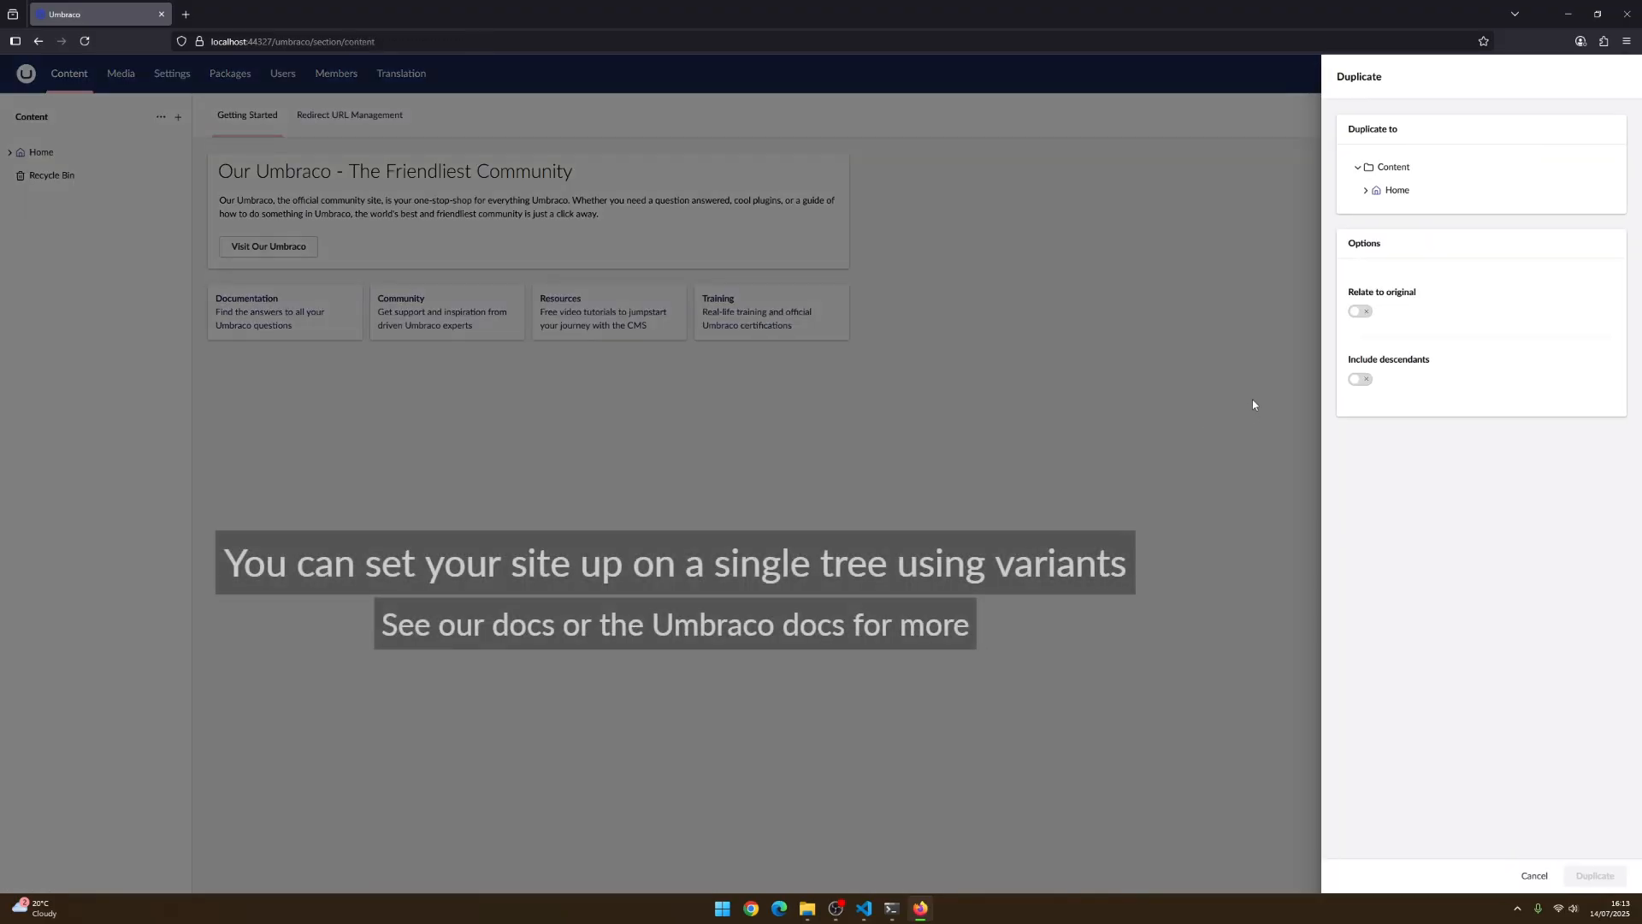
click(1370, 176)
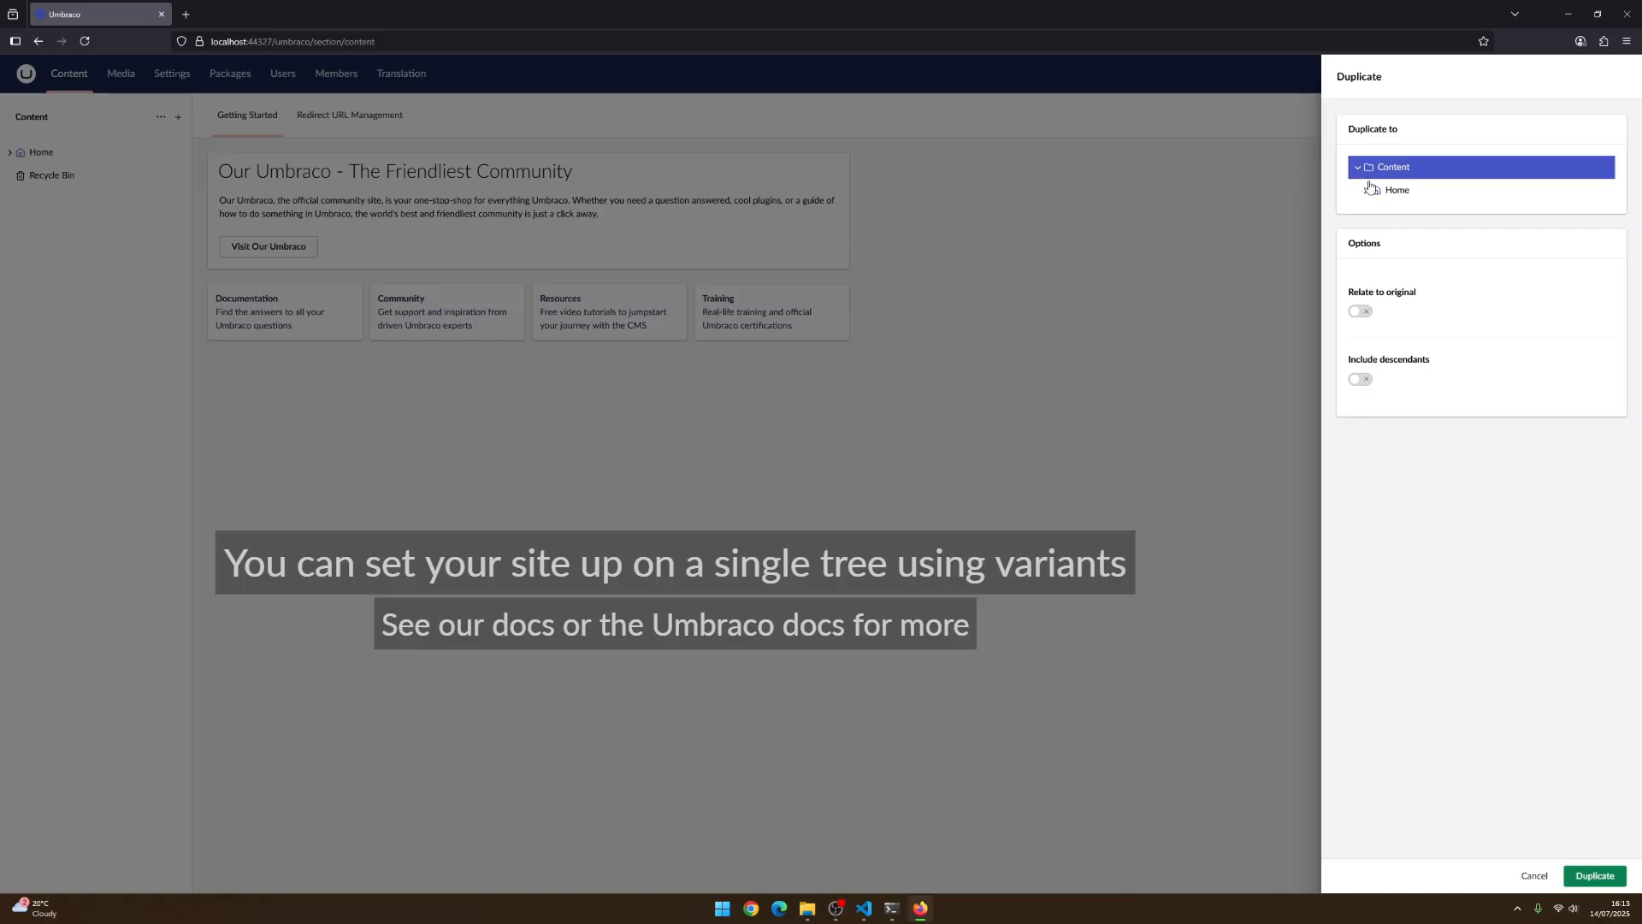
click(1360, 311)
click(1363, 378)
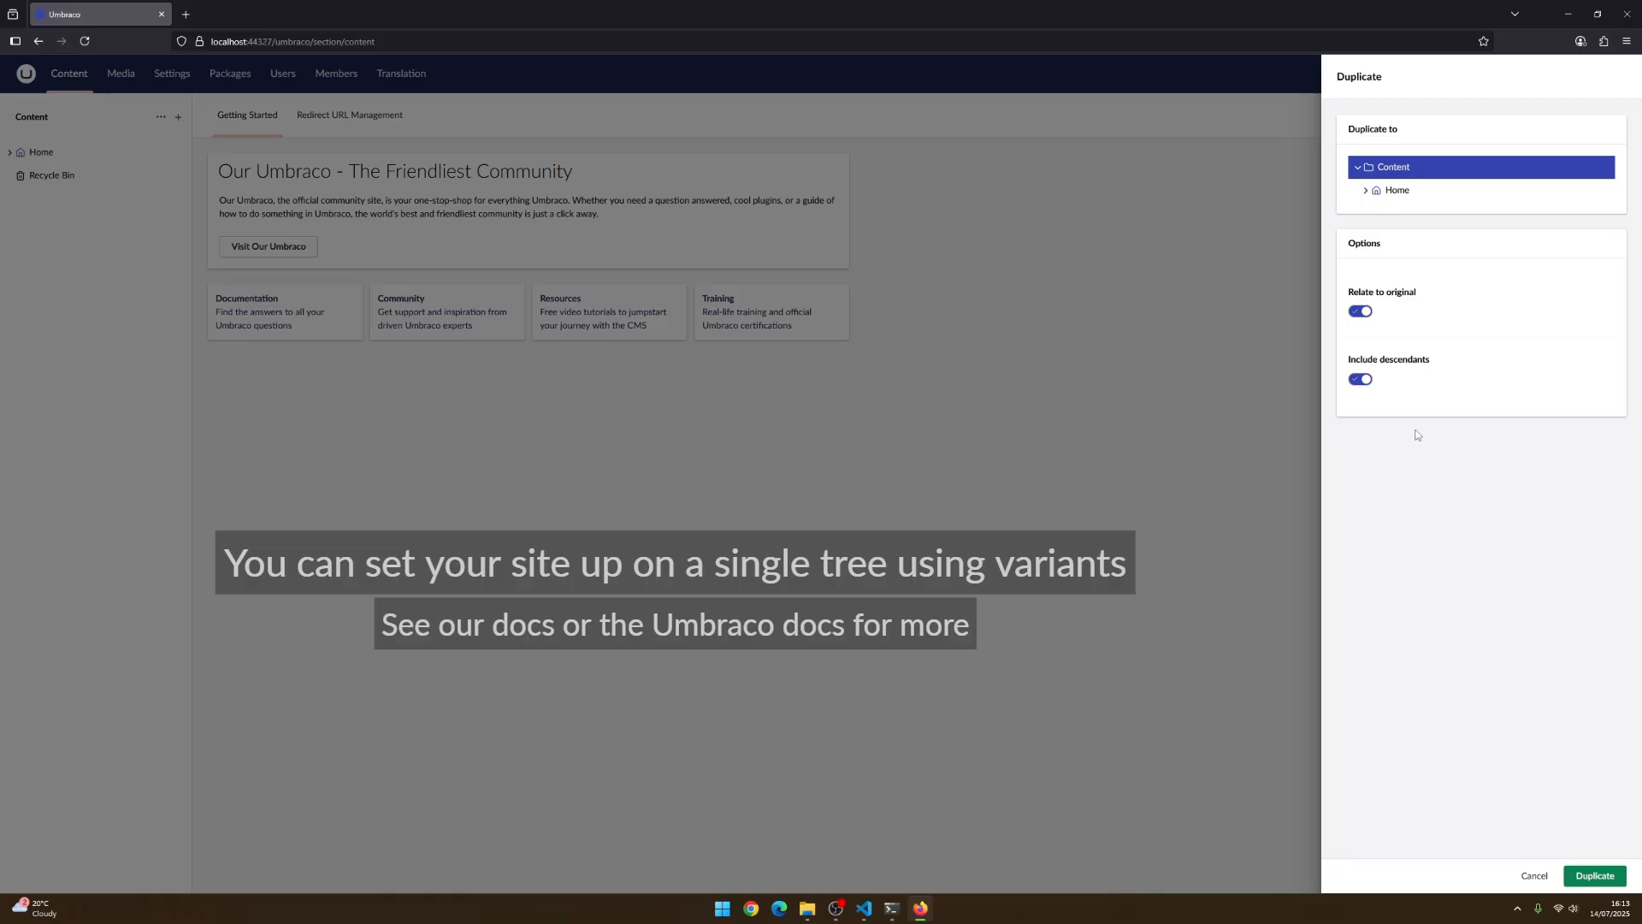
click(1582, 874)
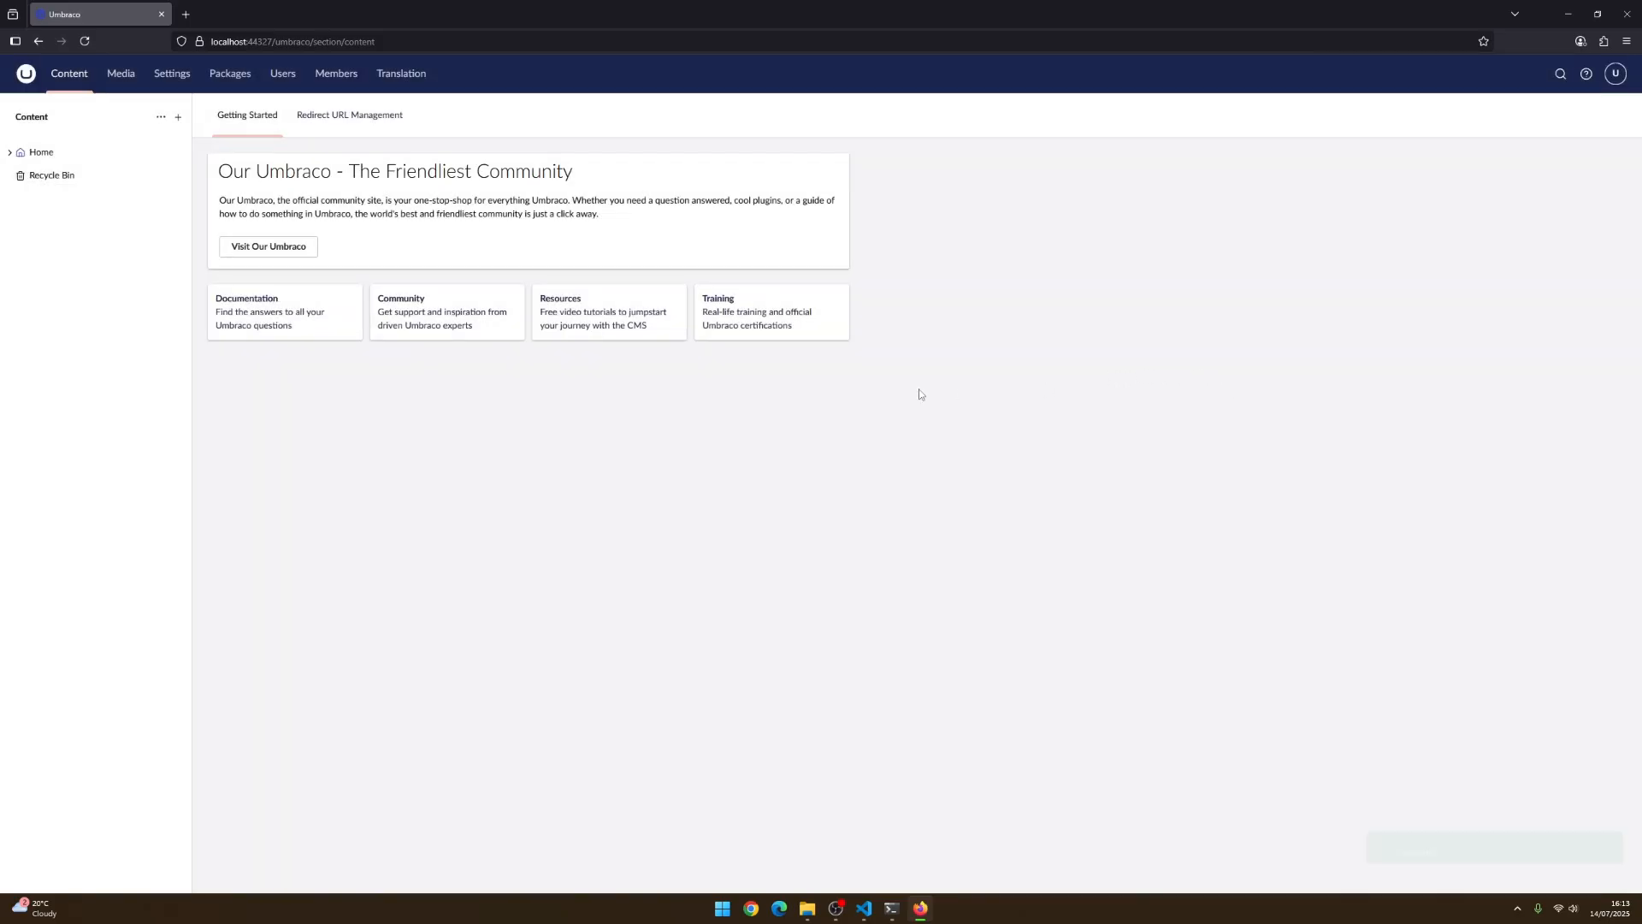
Step: Rename the duplicated home page as Home (Cymraeg), then save and publish it
click(47, 176)
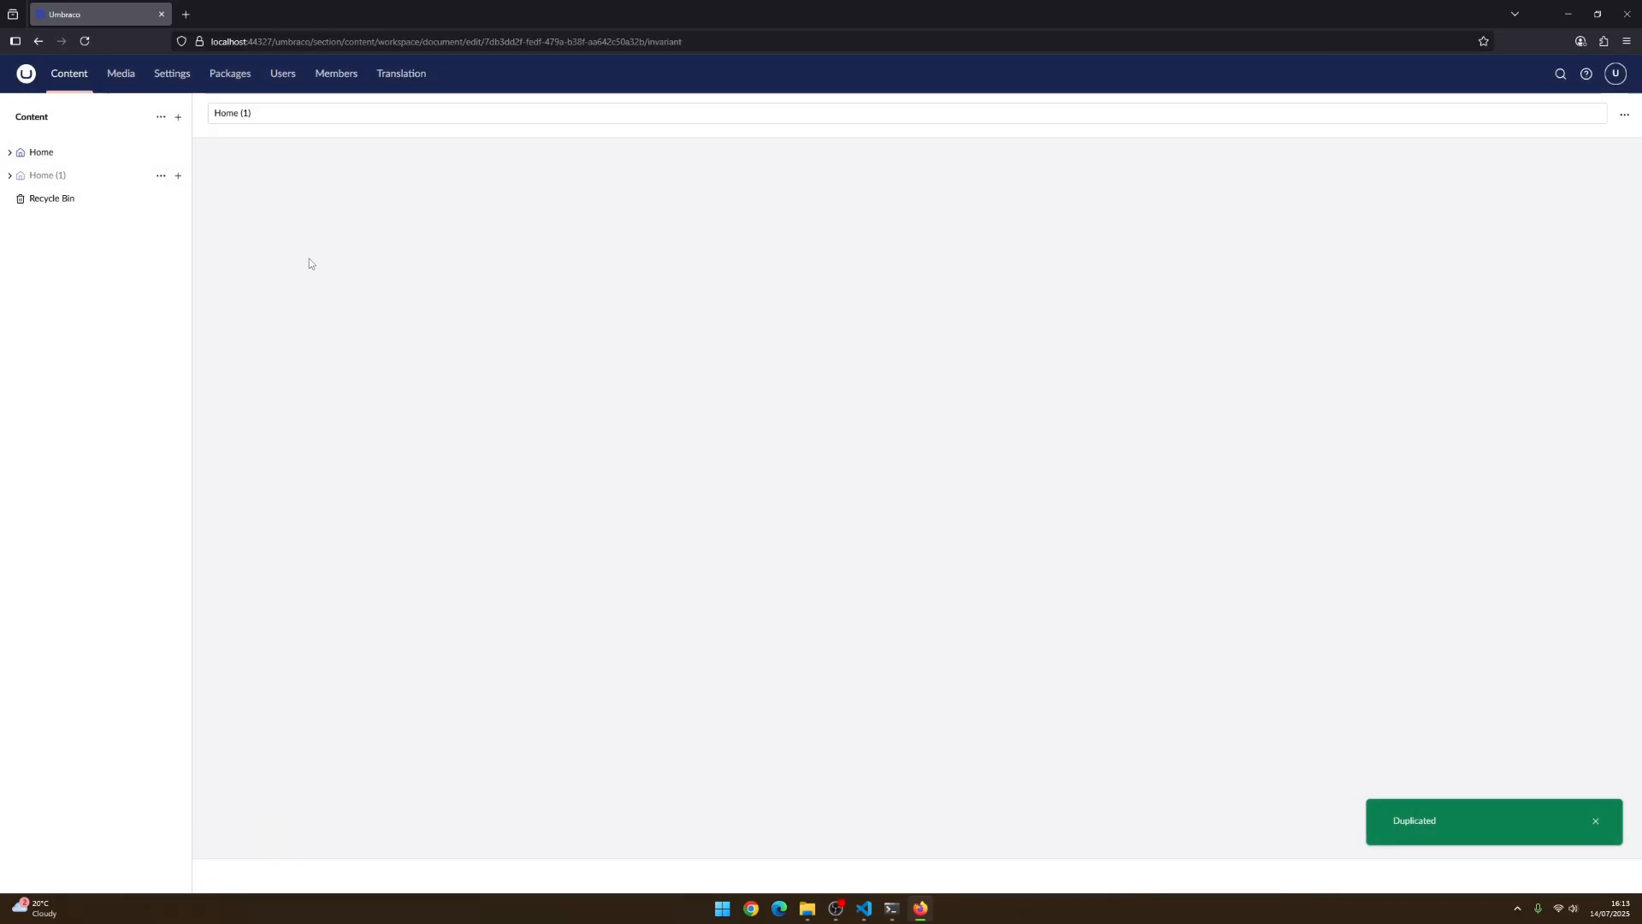
text(mraeg)
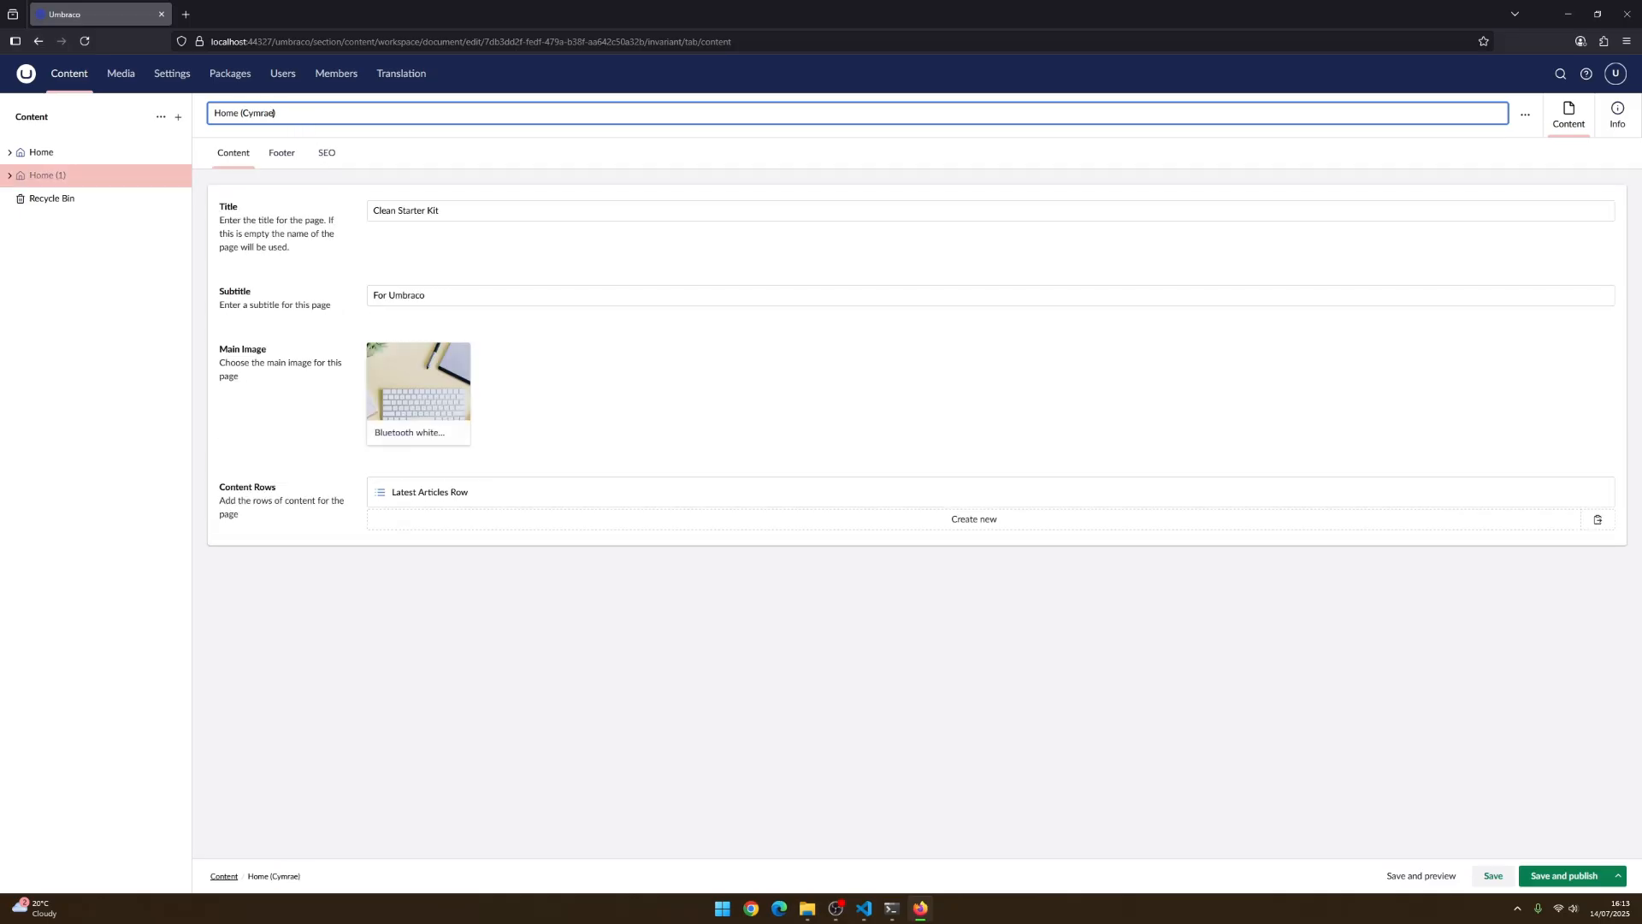
click(1558, 875)
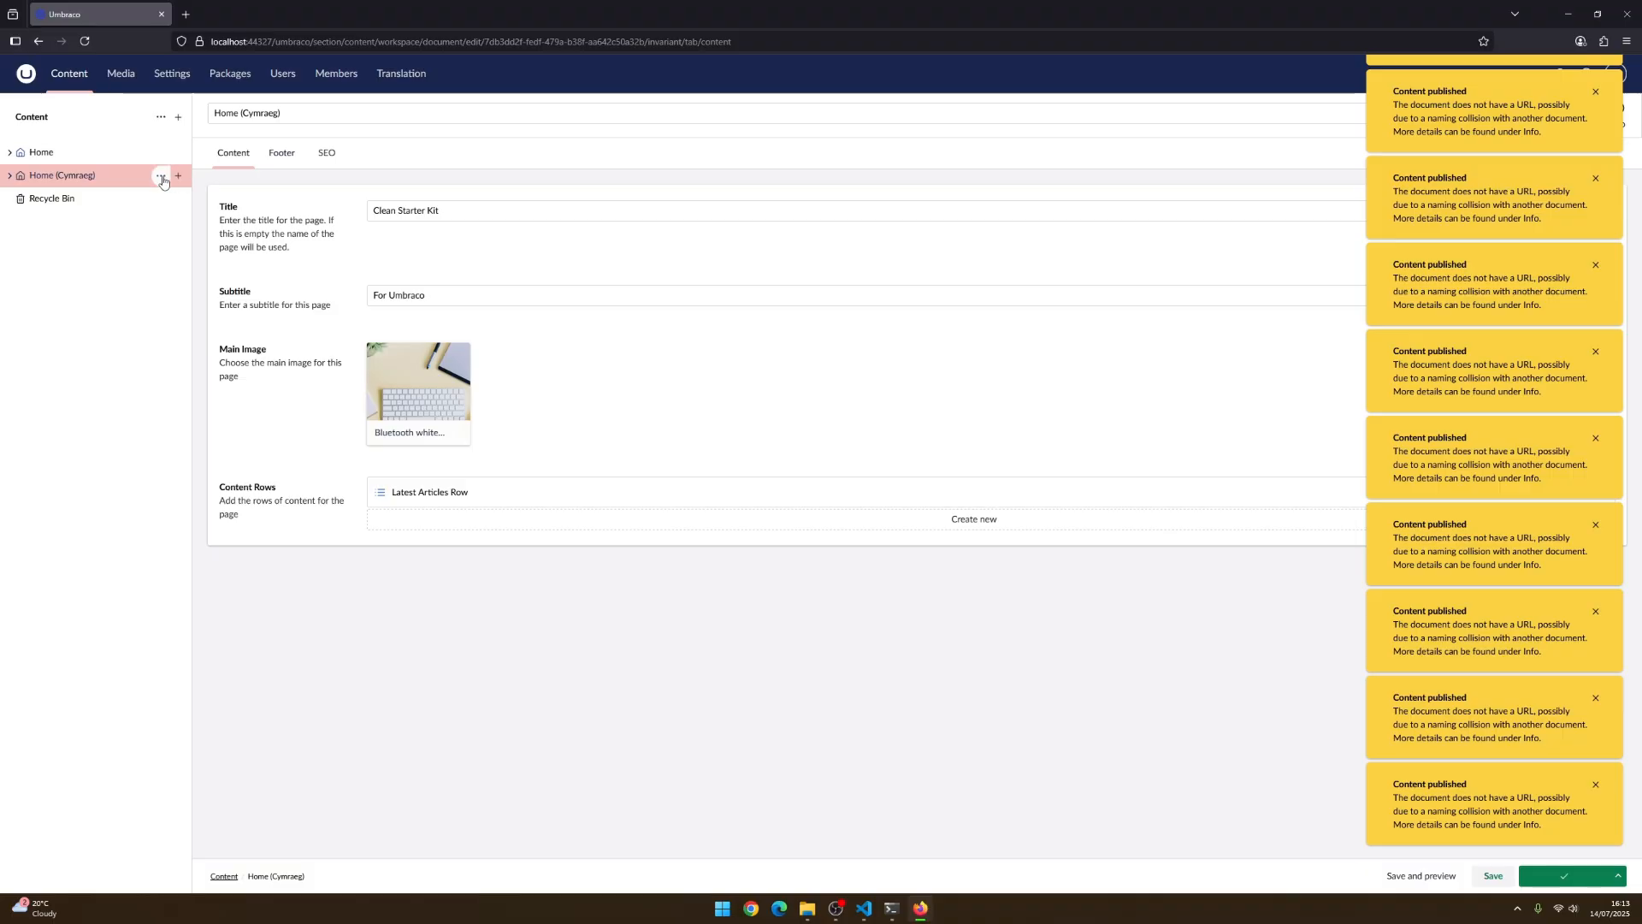
Step: Add the domain /cy with Welsh as its language to the Home (Cymraeg) node's culture and hostnames, and save
click(161, 175)
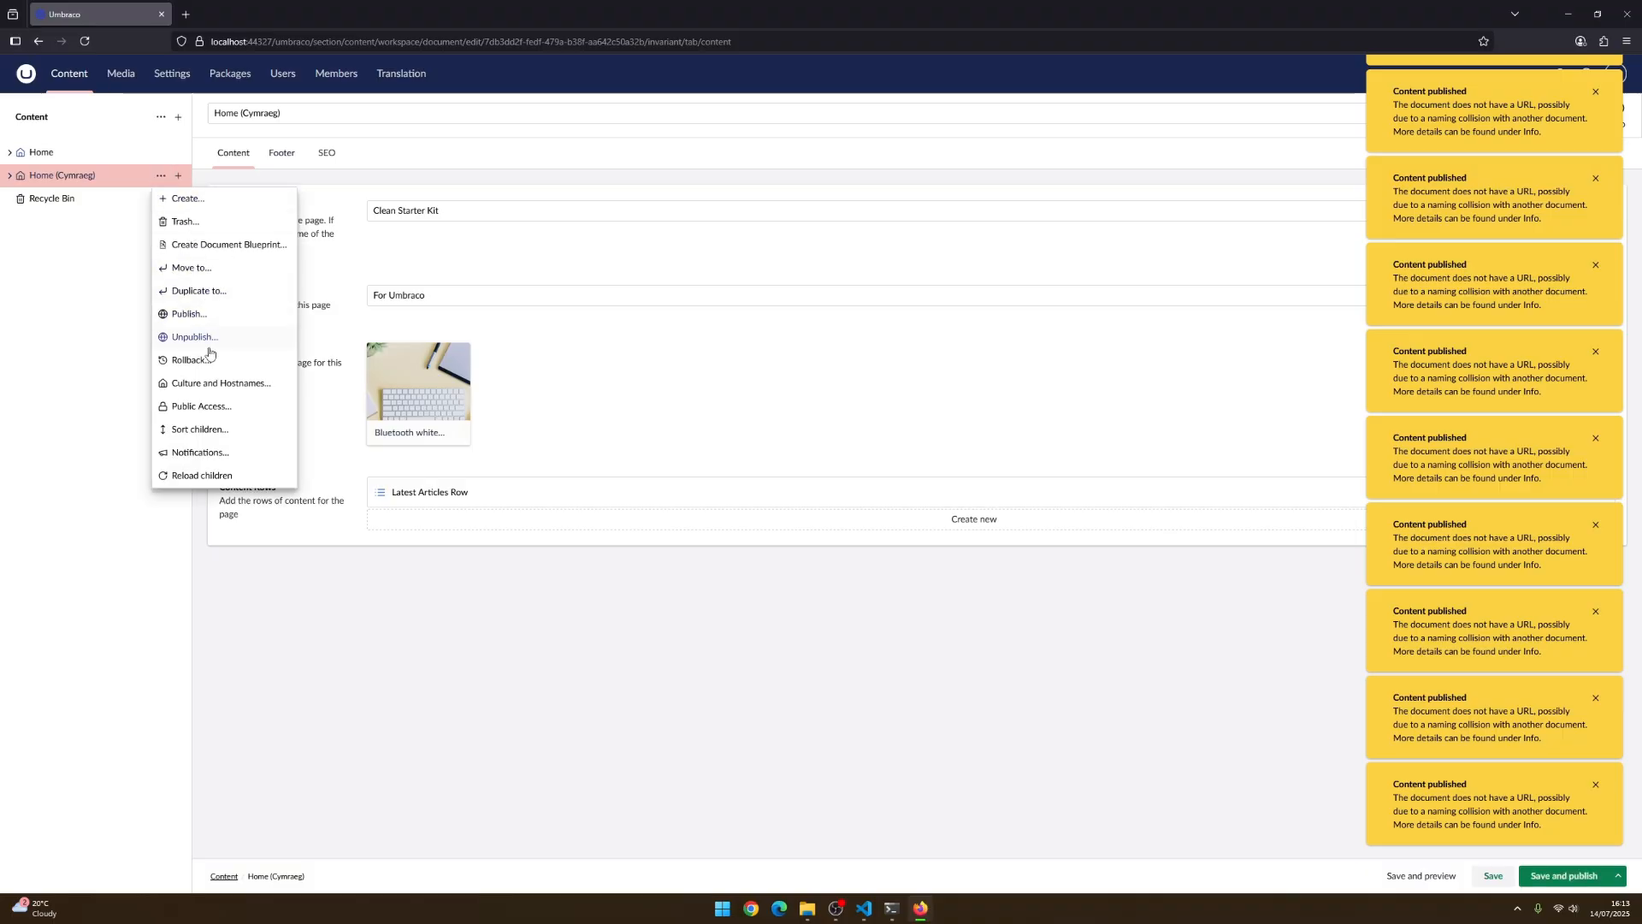
click(202, 384)
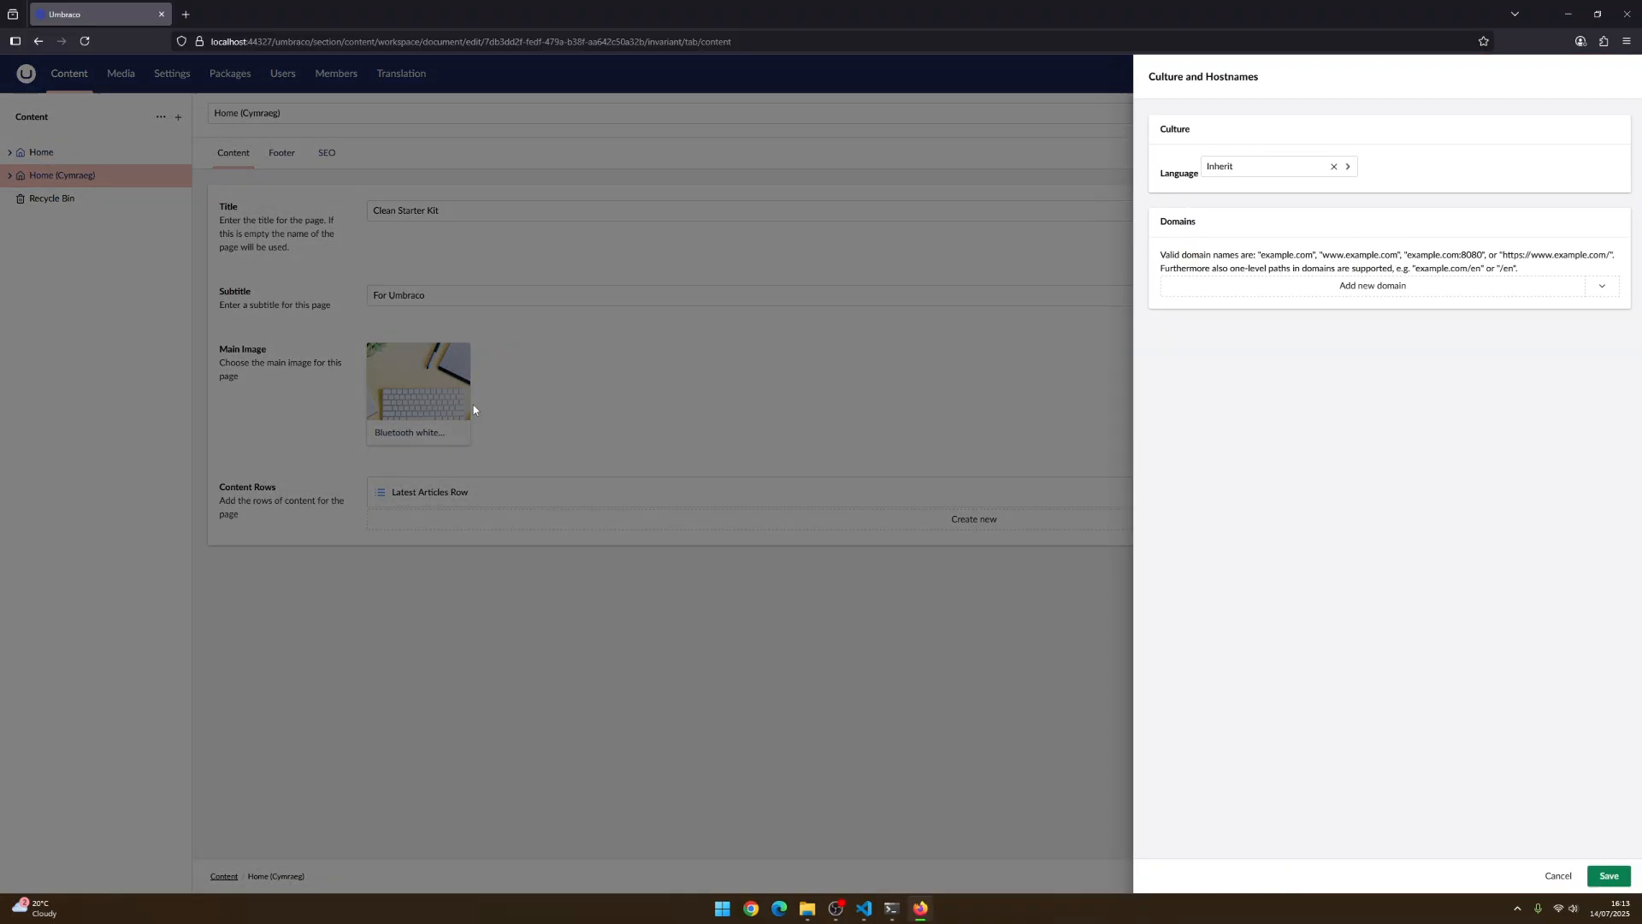
click(1323, 296)
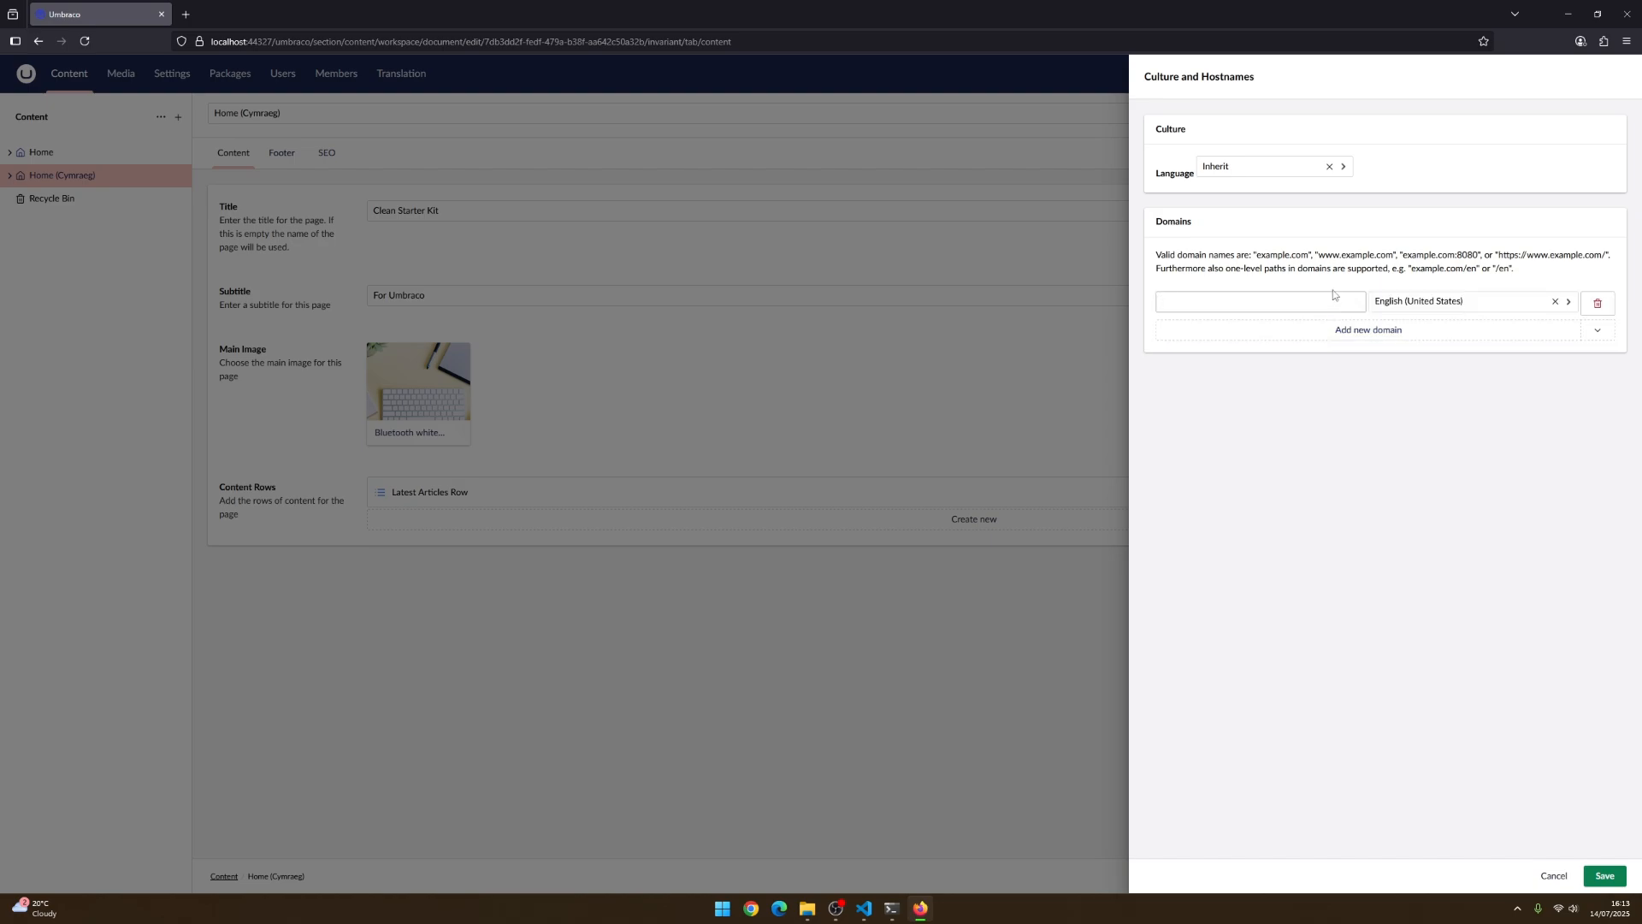
text(/cy)
click(1448, 304)
click(1445, 342)
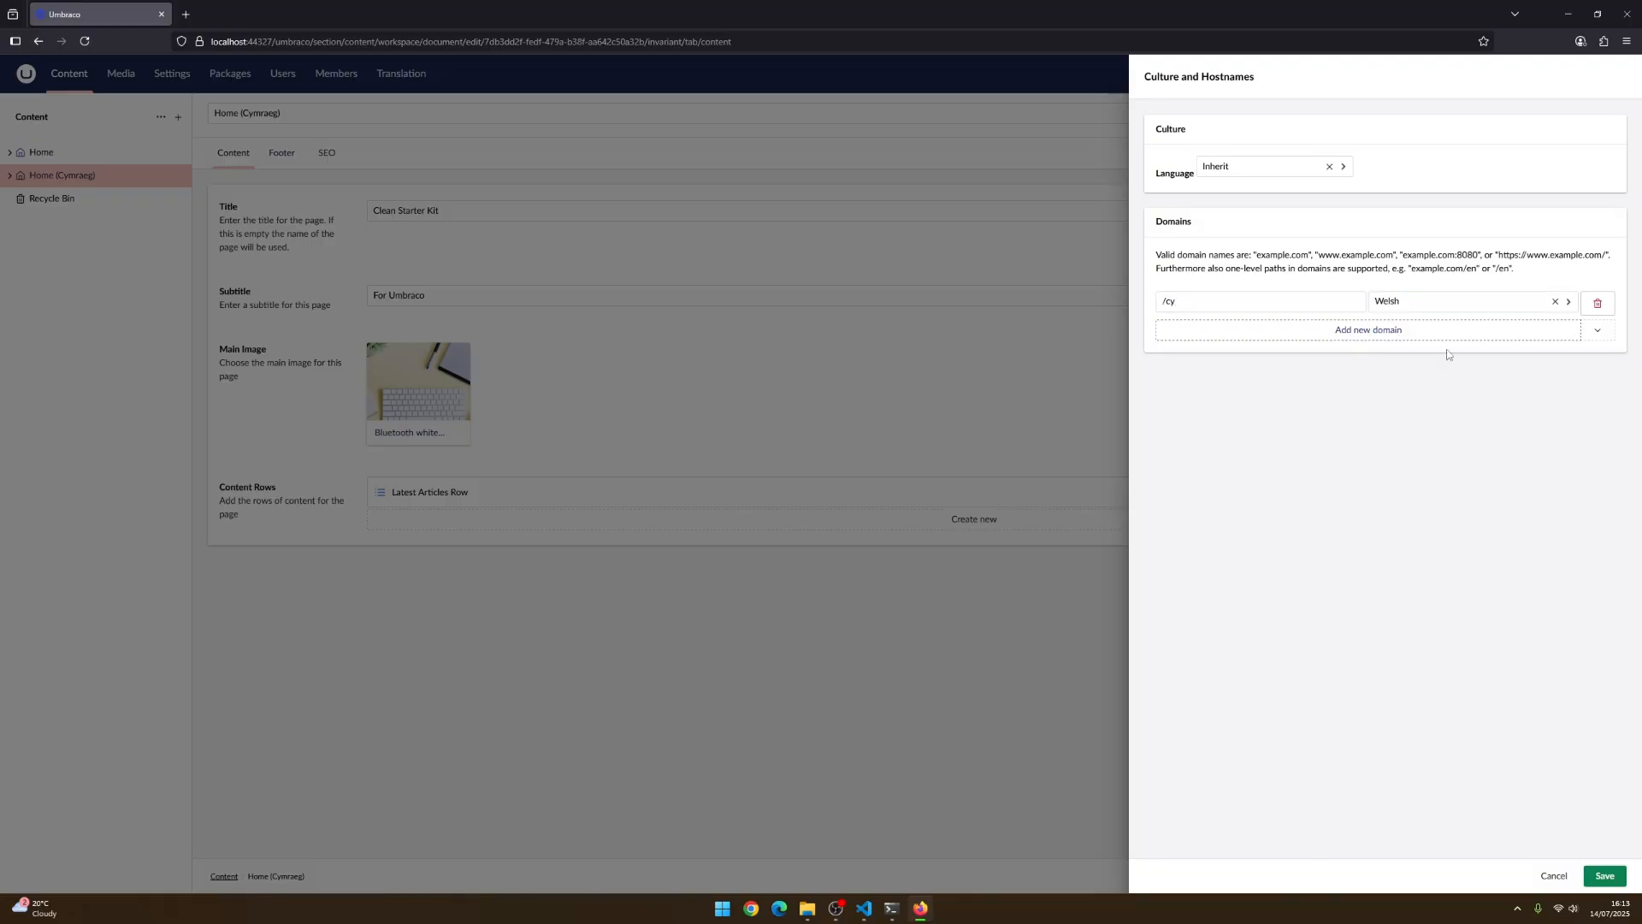
click(1608, 874)
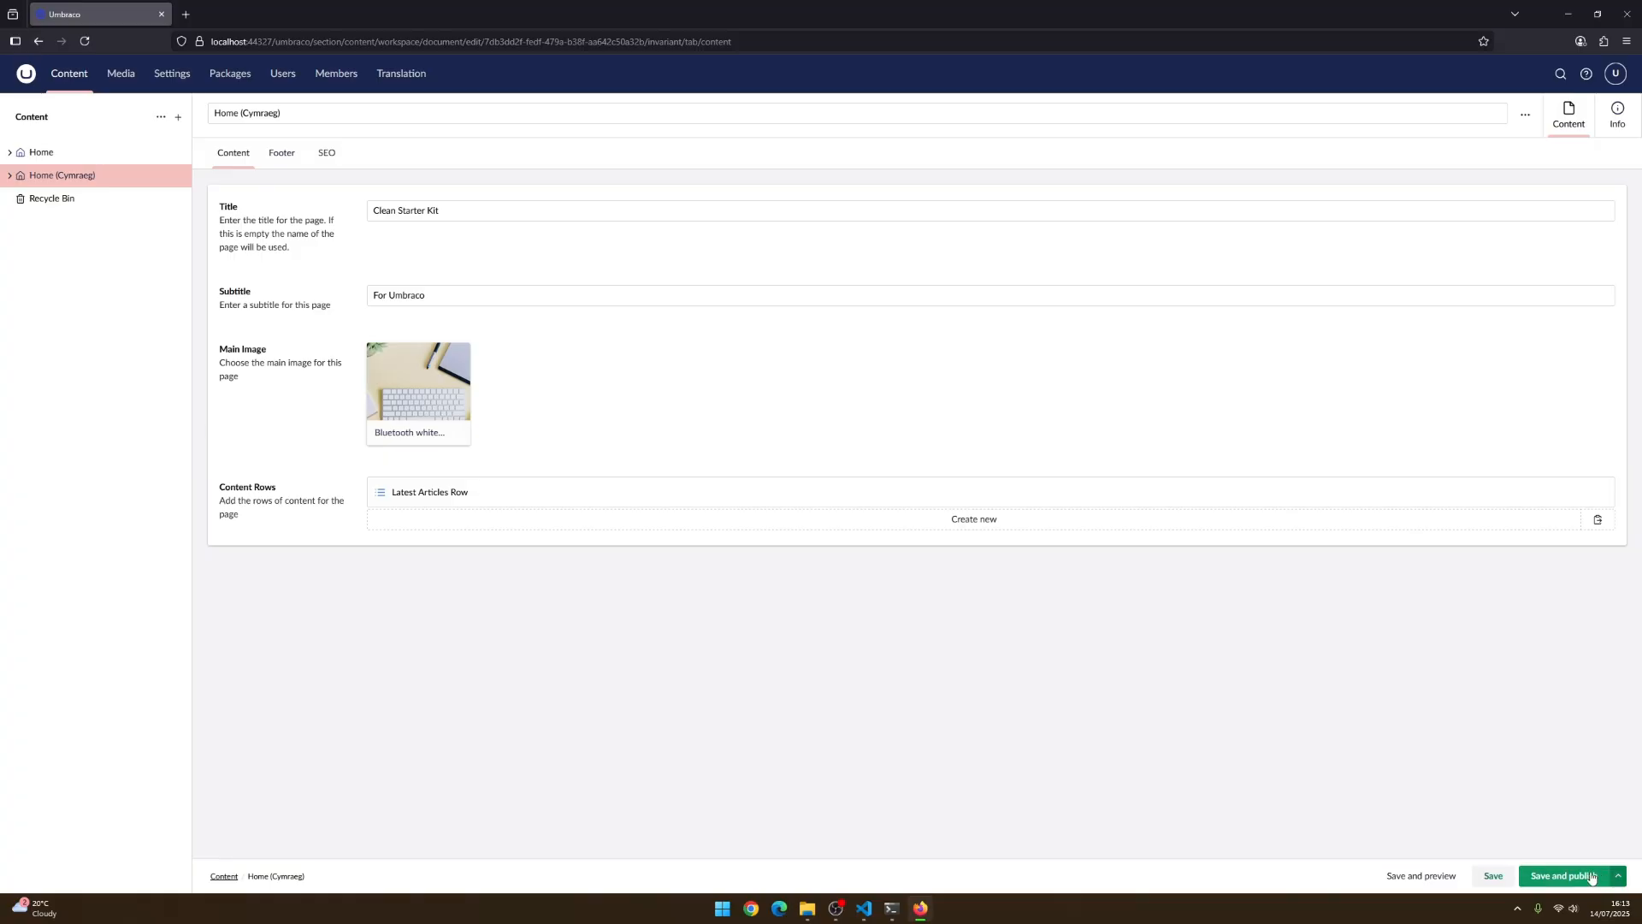
Step: Save and publish the Home (Cymraeg) page again and view its links in the page info
click(1582, 876)
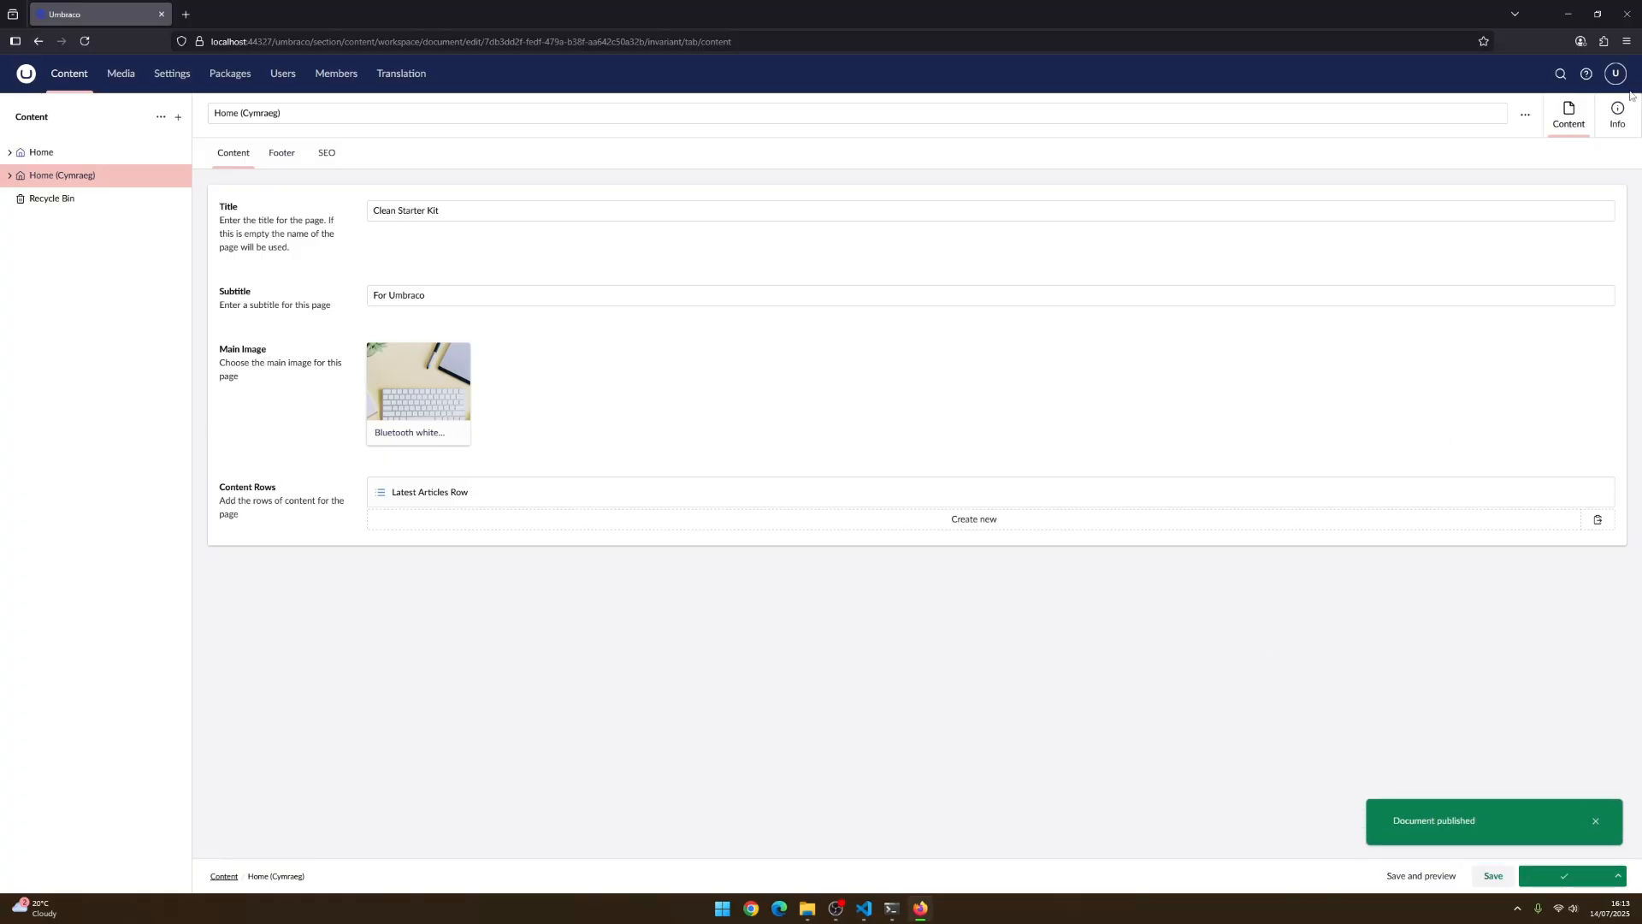
click(1617, 113)
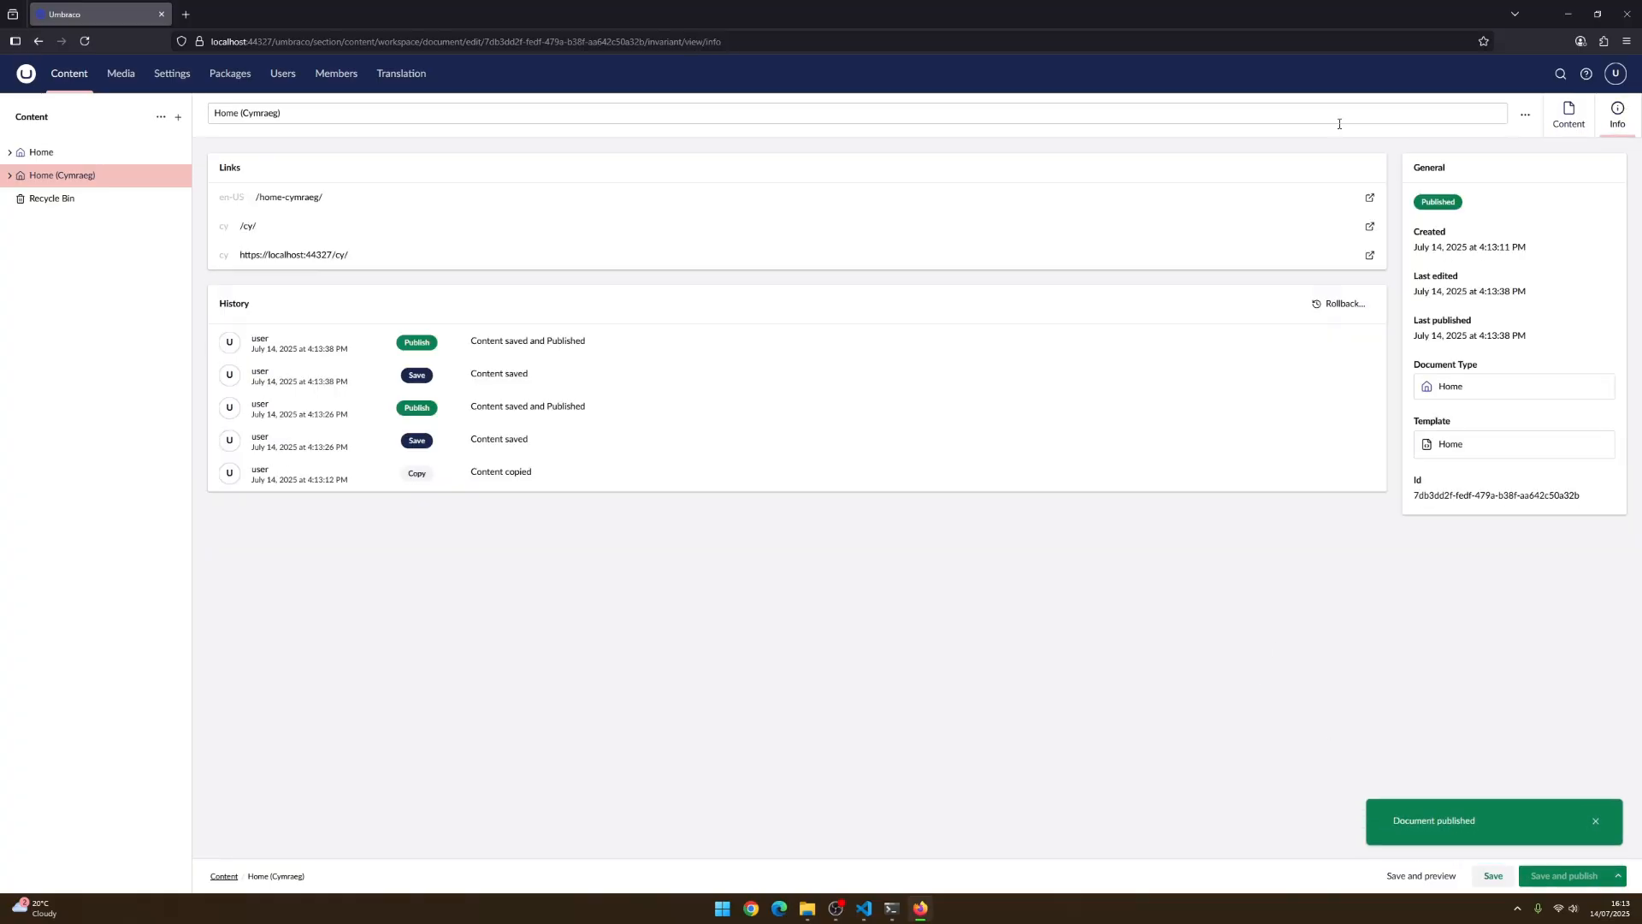
Step: View the Welsh home page through its /cy/ link and close it again
click(247, 227)
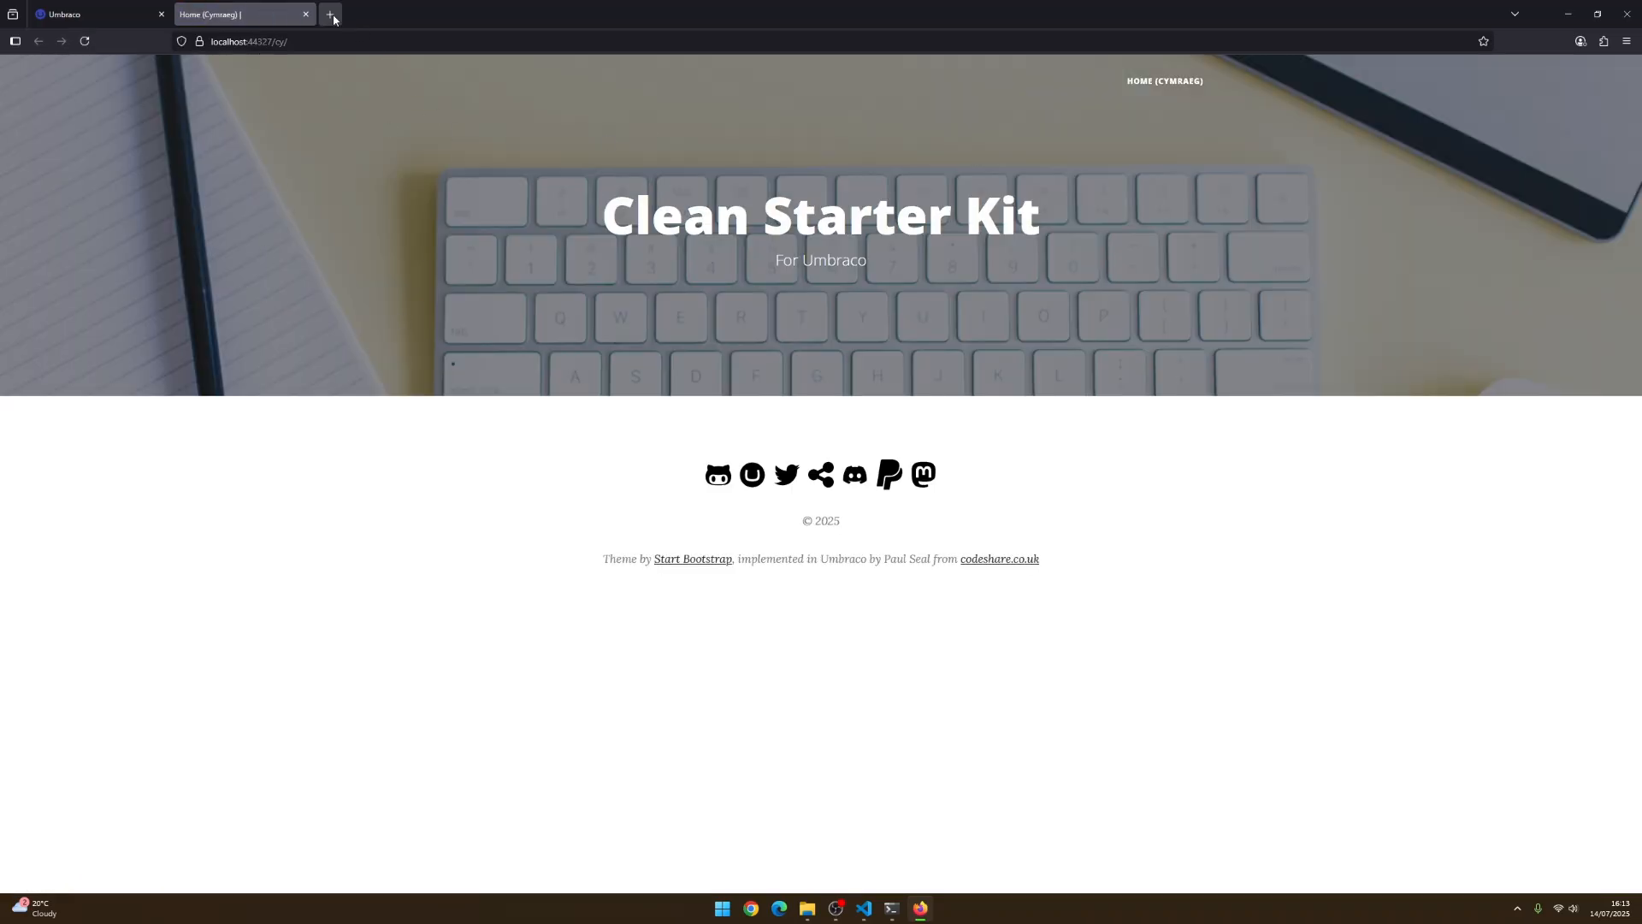
click(305, 13)
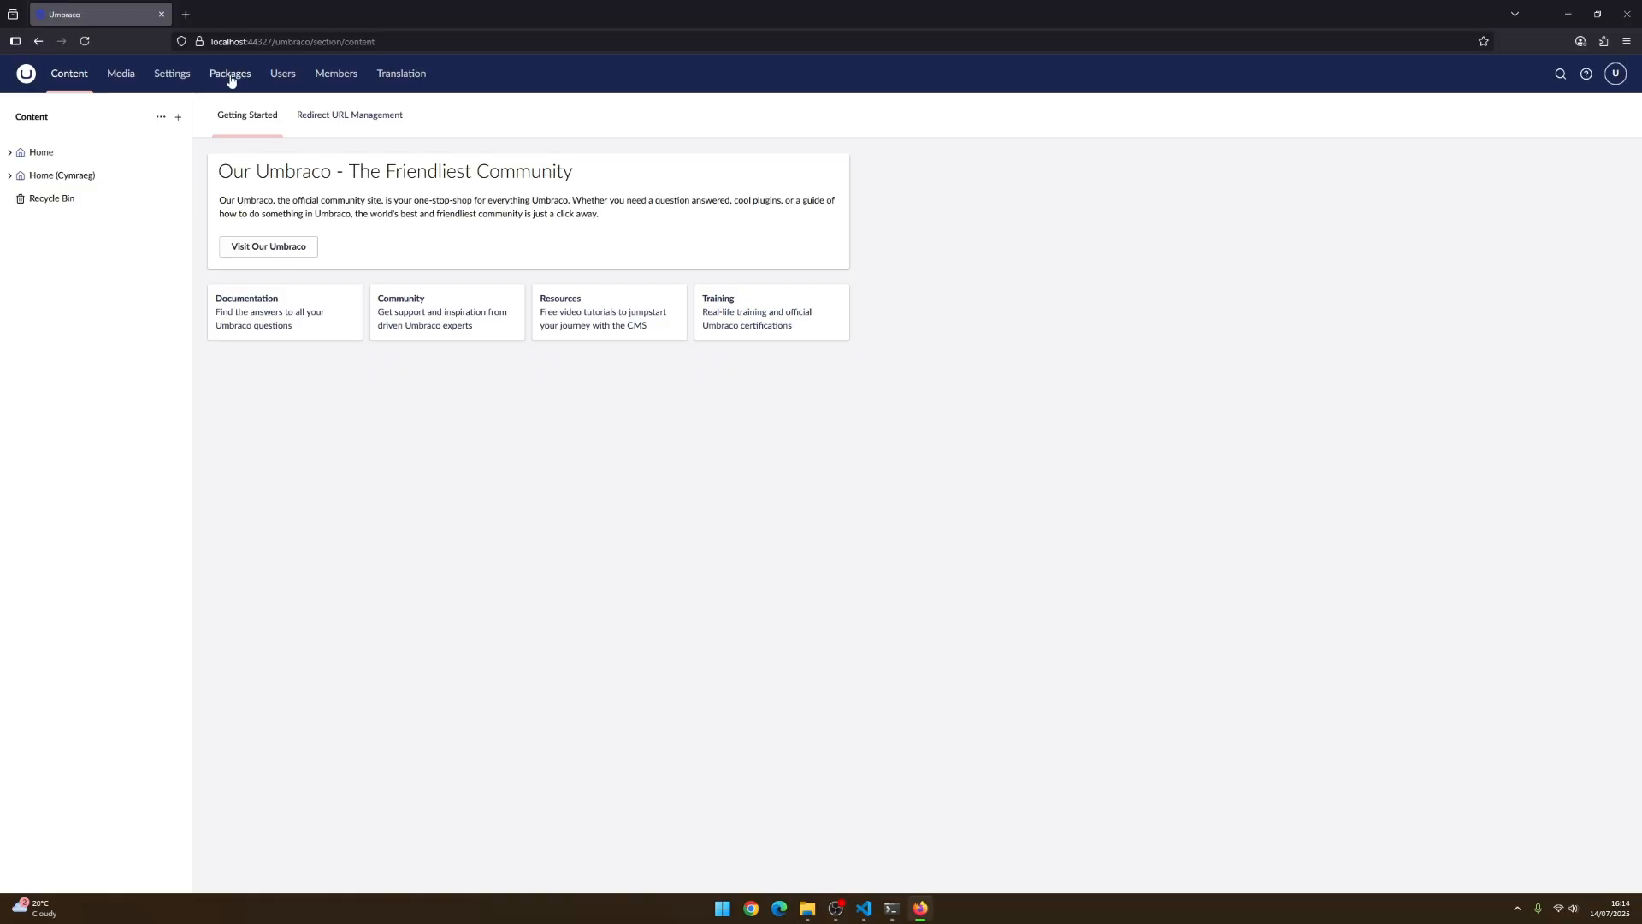
Step: Look through the available Translation Manager connectors in the site settings
click(172, 74)
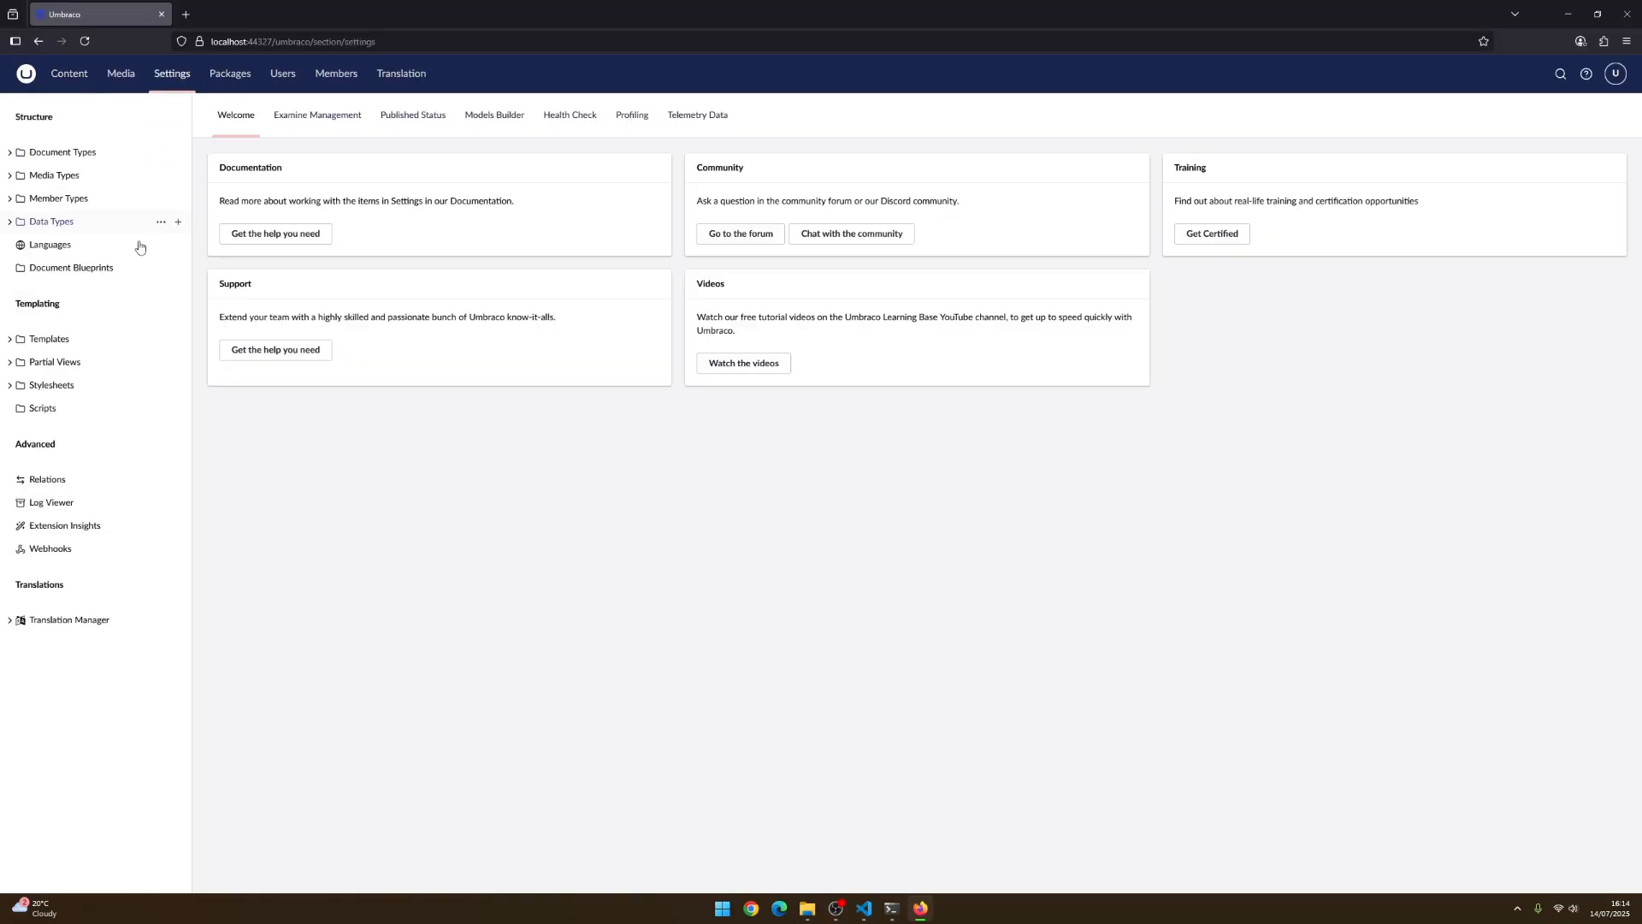
click(9, 620)
click(53, 666)
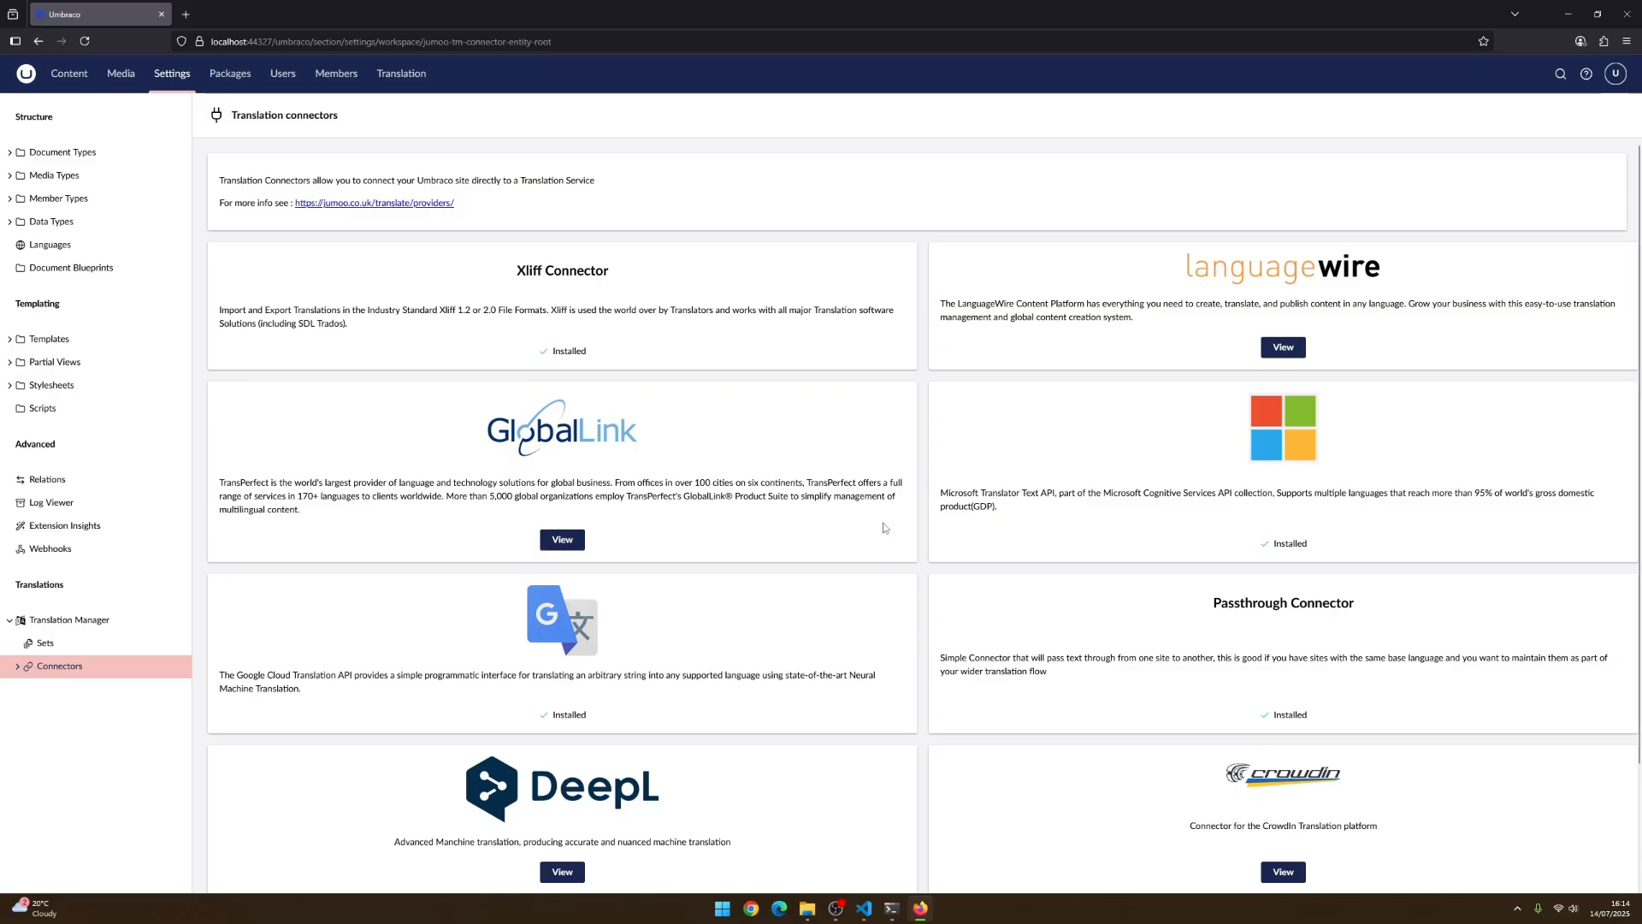
scroll(884, 528, down, 1)
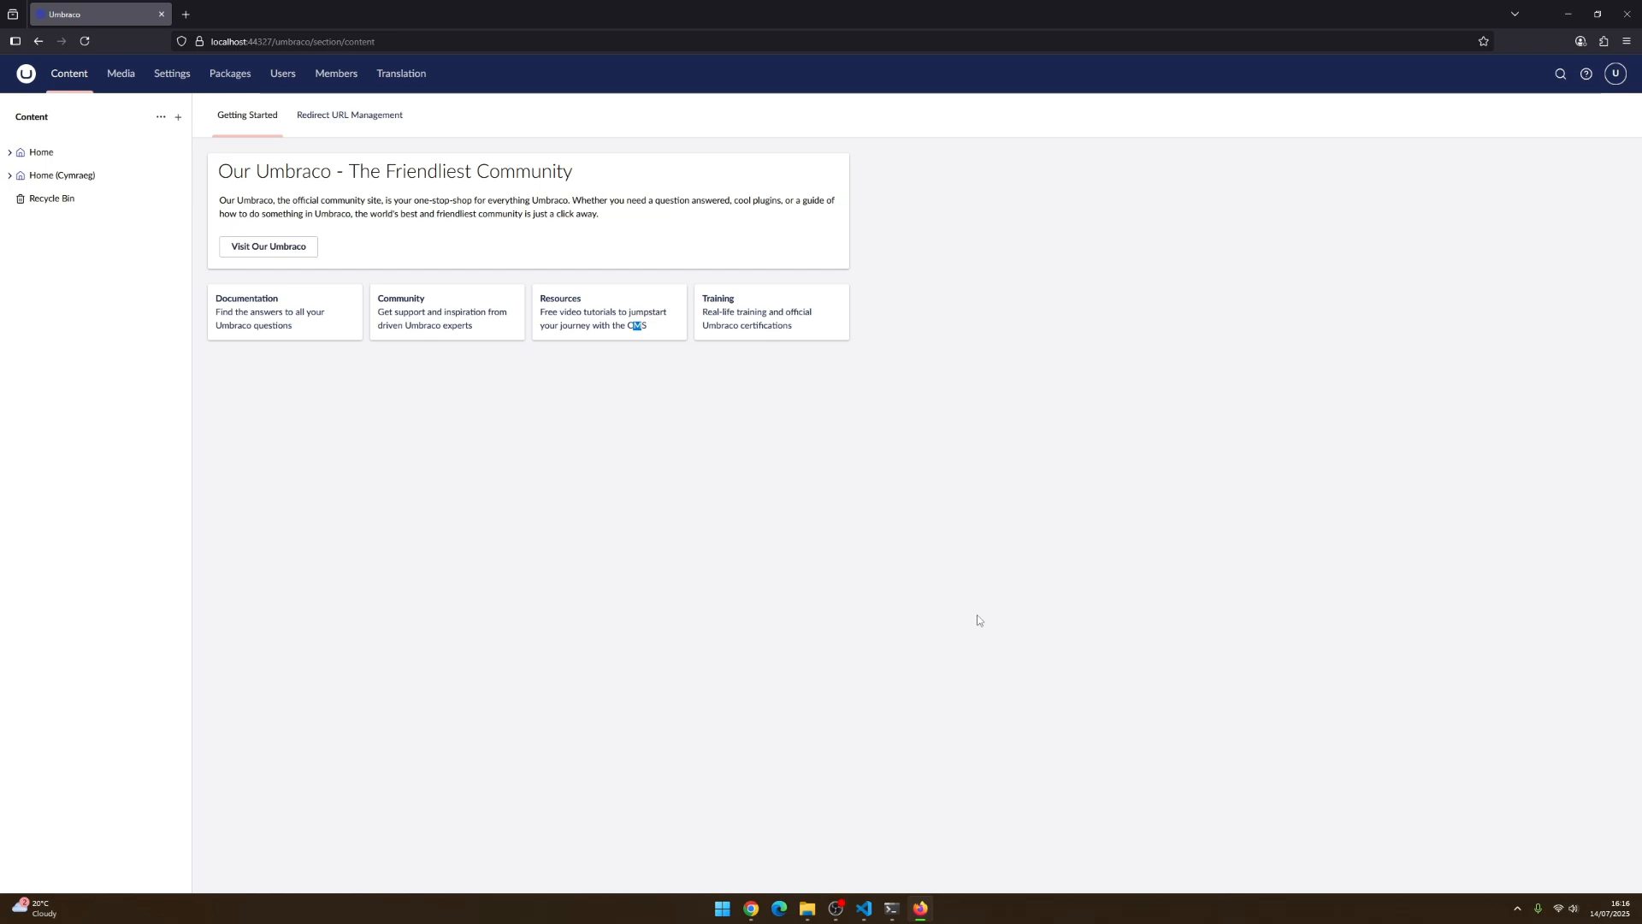
Step: Create a new translation set with the Home node as its main site, using English (United States)
click(170, 74)
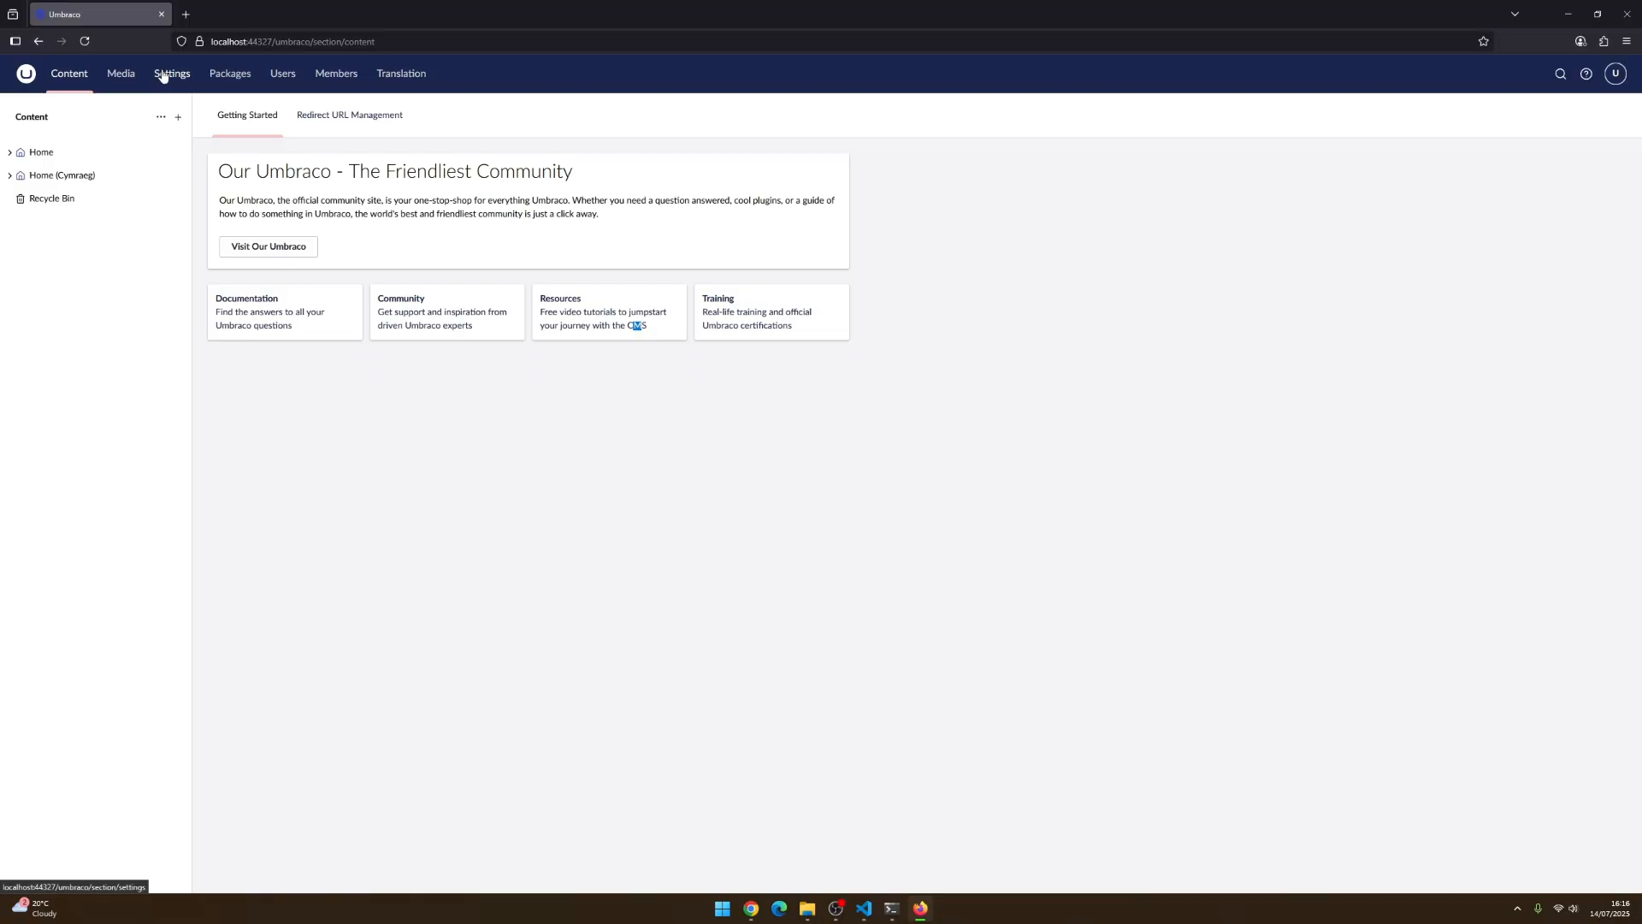
click(10, 619)
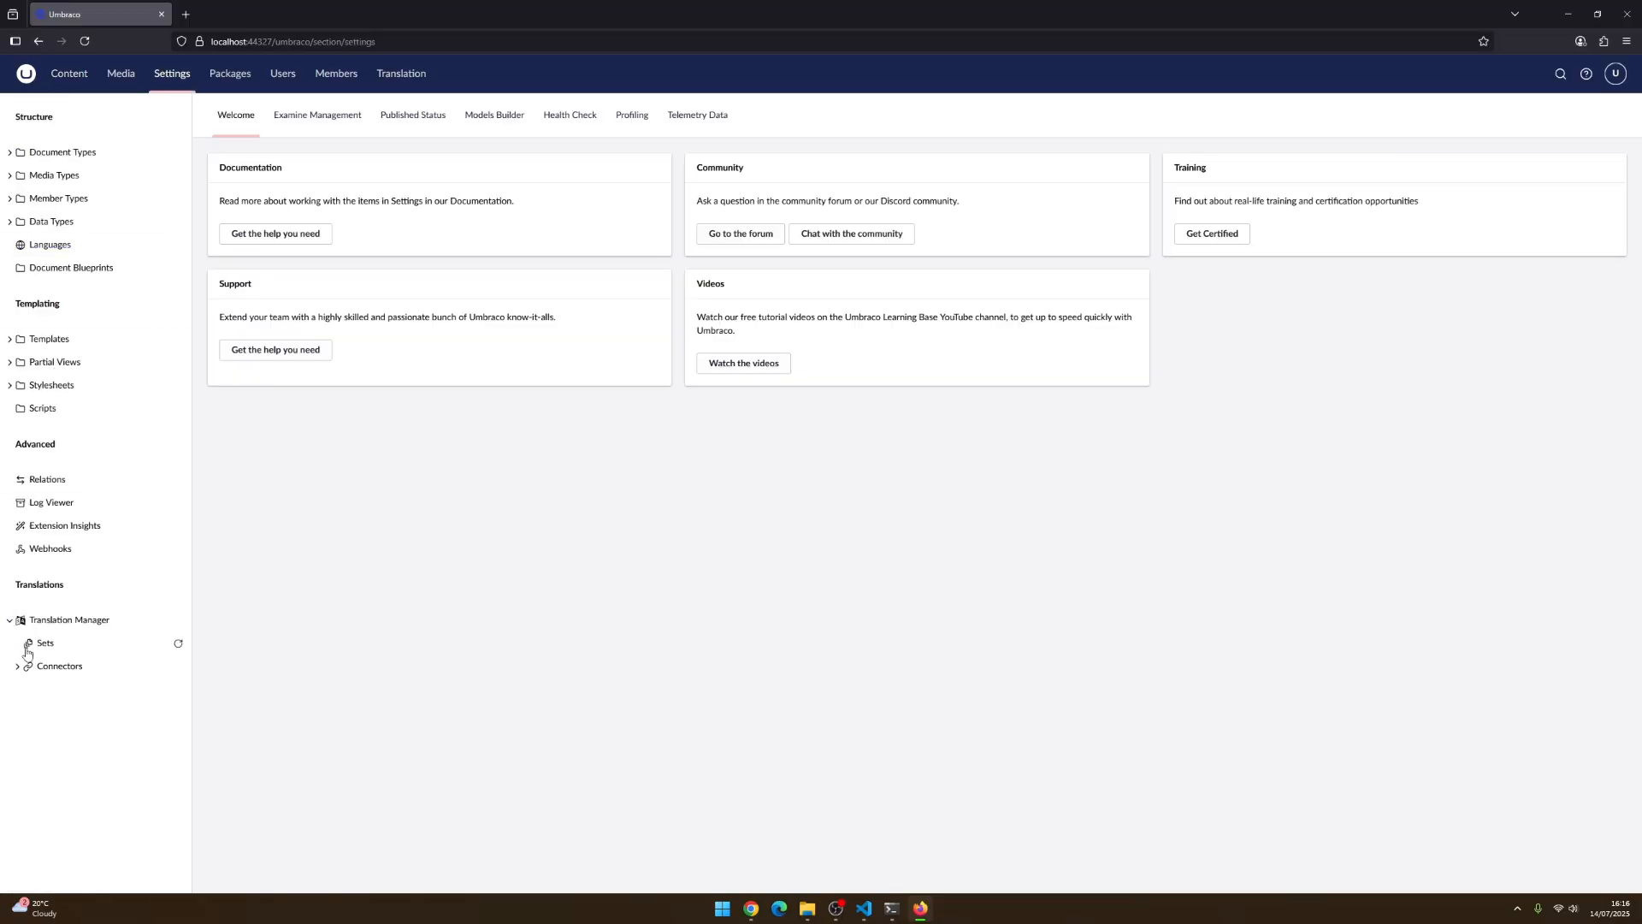
click(40, 646)
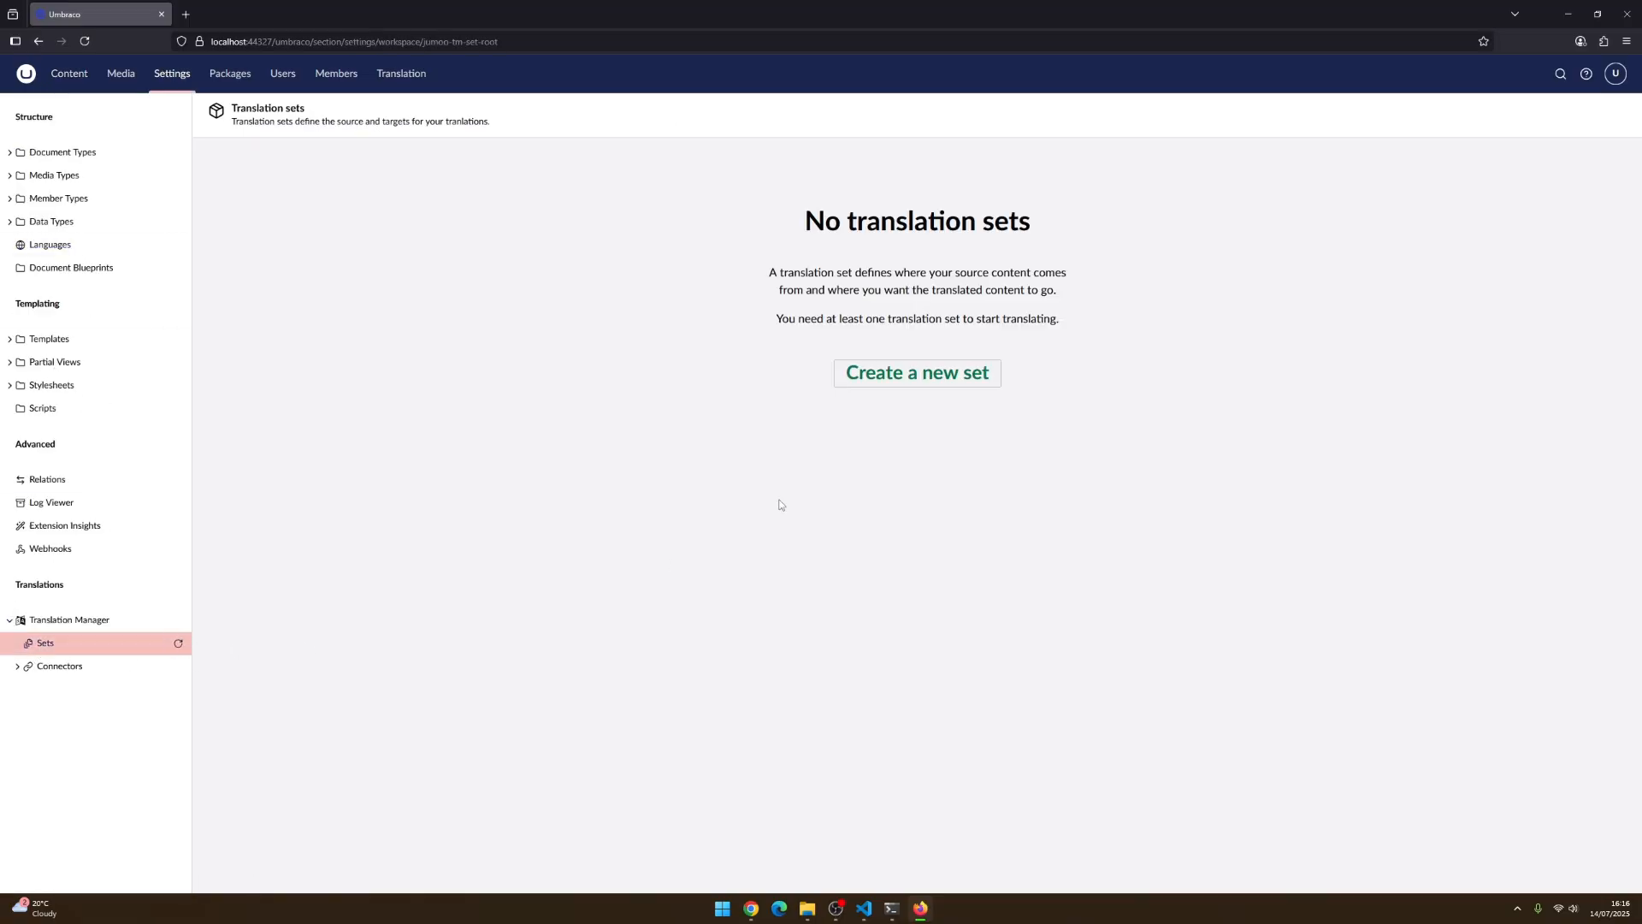
click(866, 371)
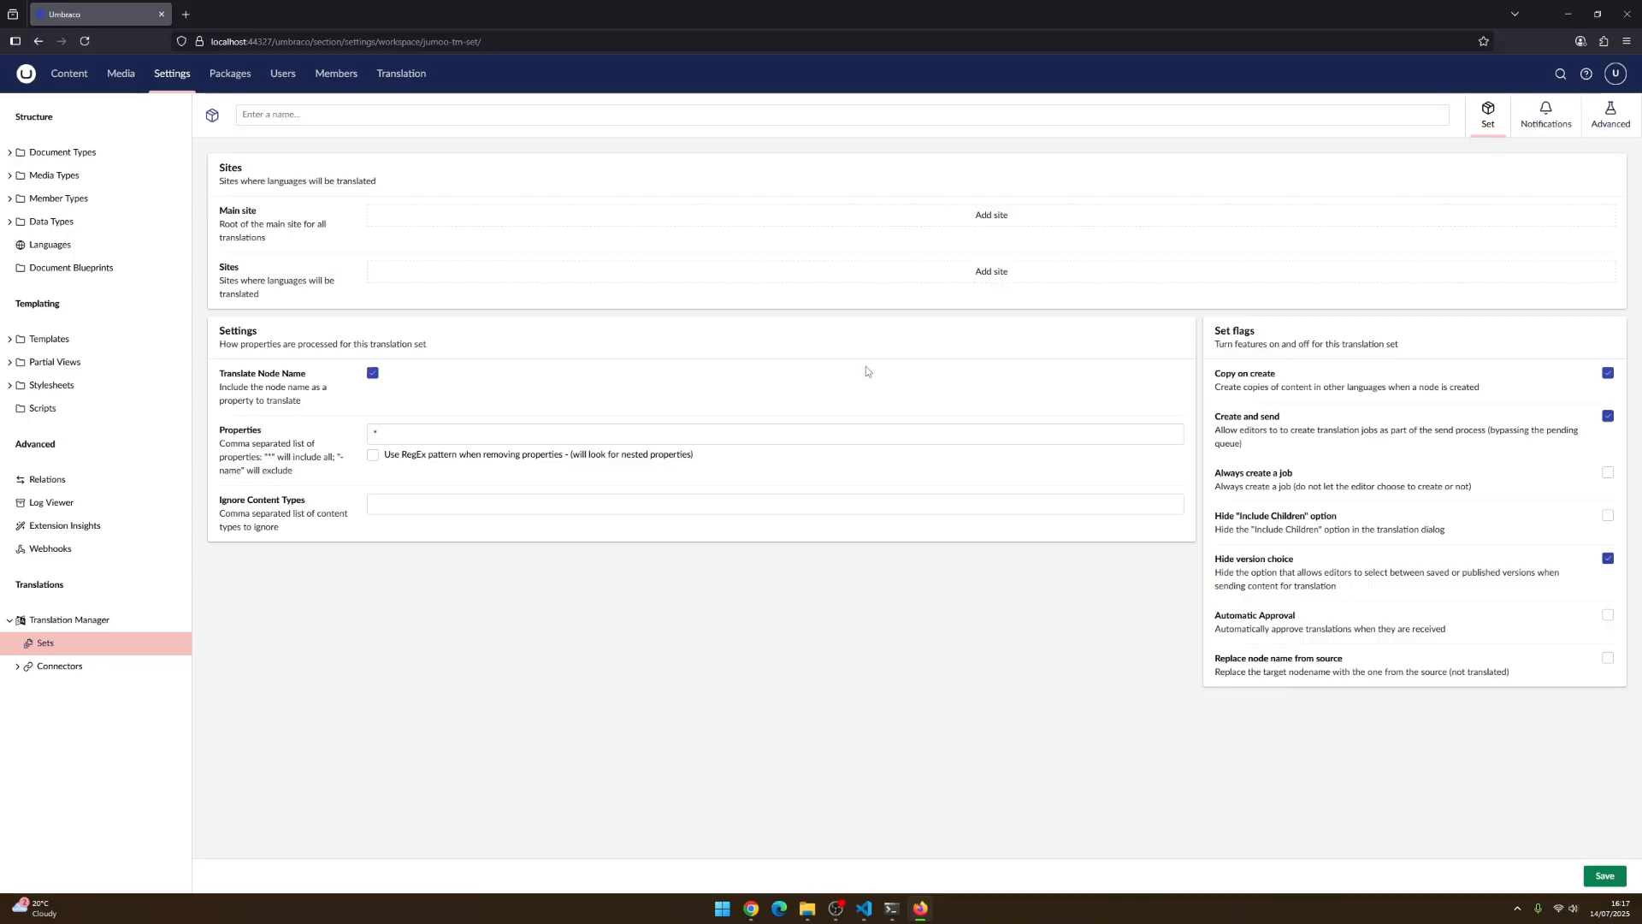
click(512, 224)
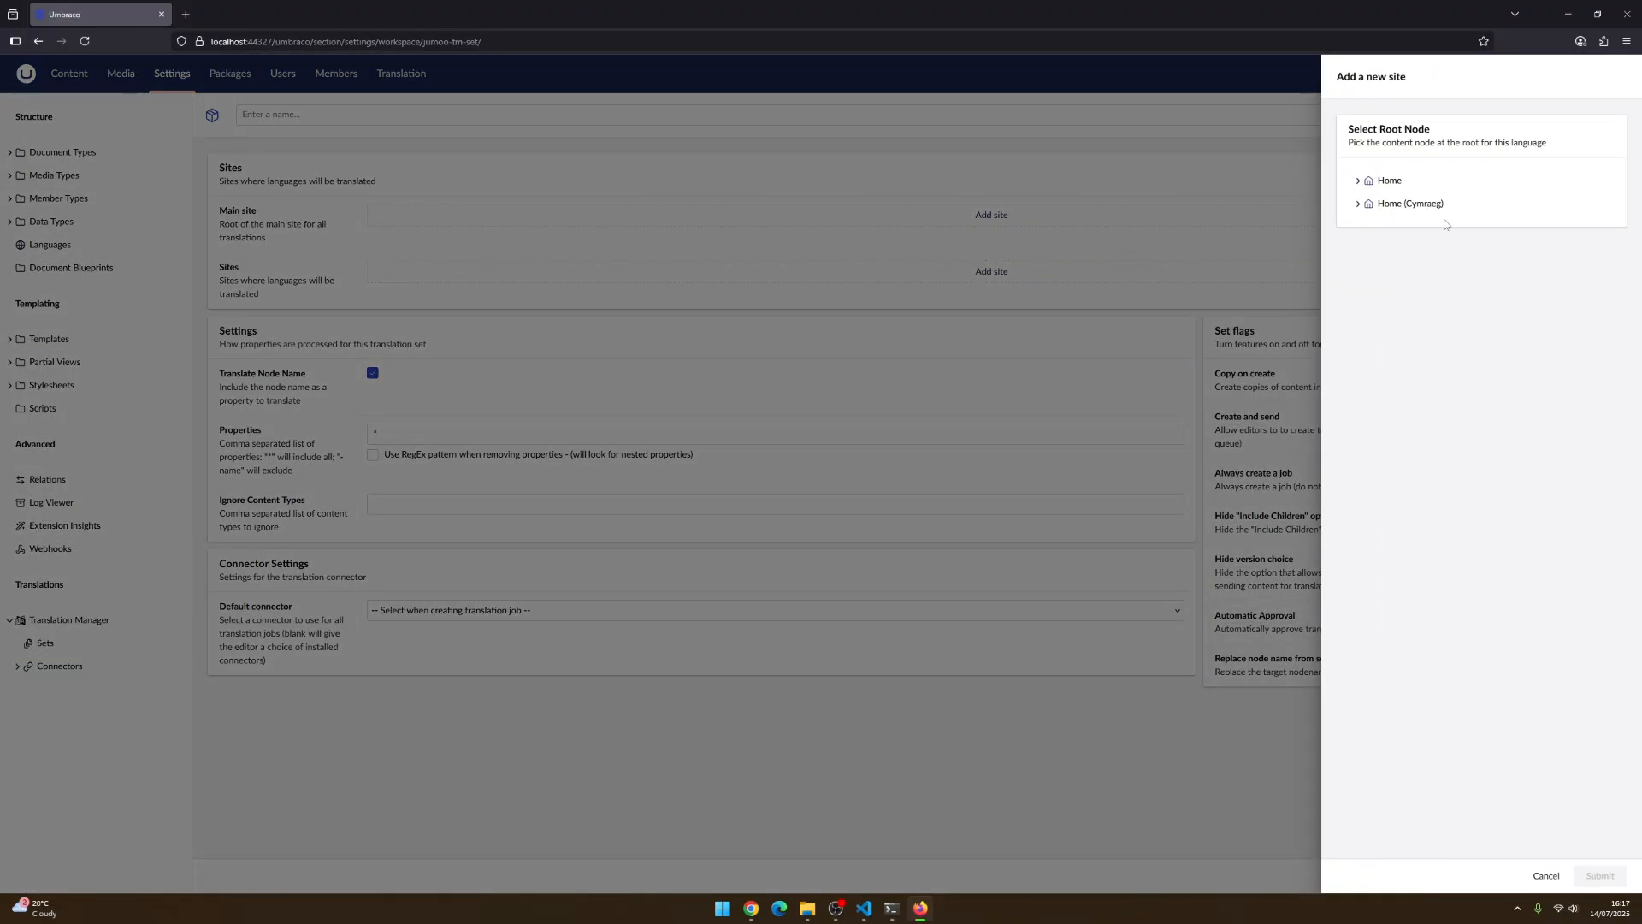
click(1411, 180)
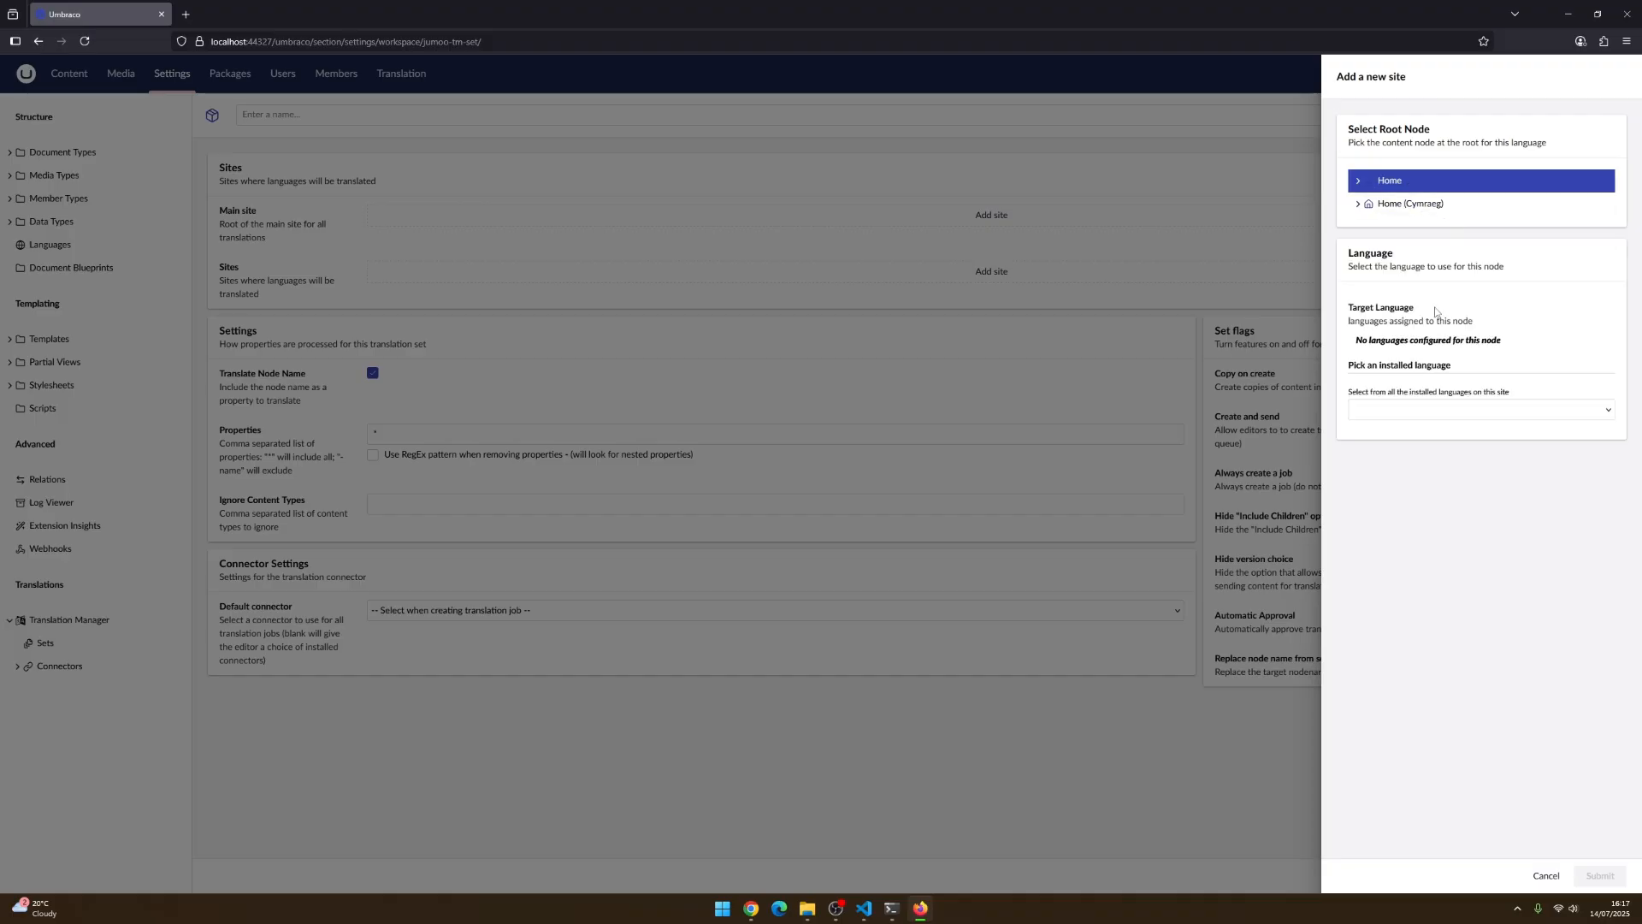
click(1415, 409)
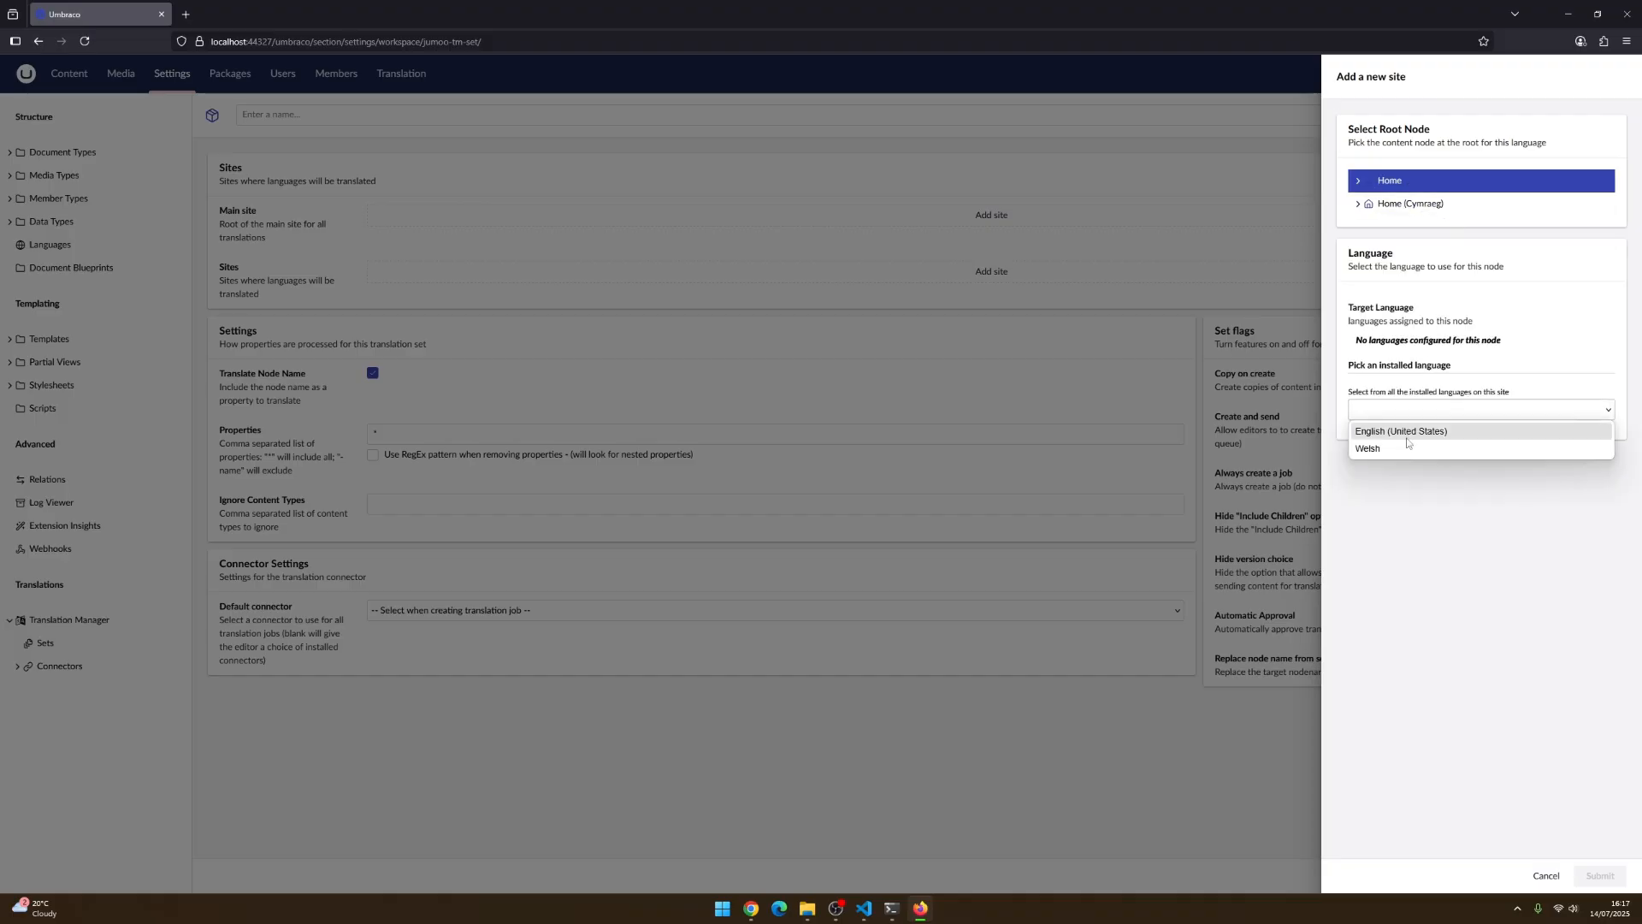
click(1409, 433)
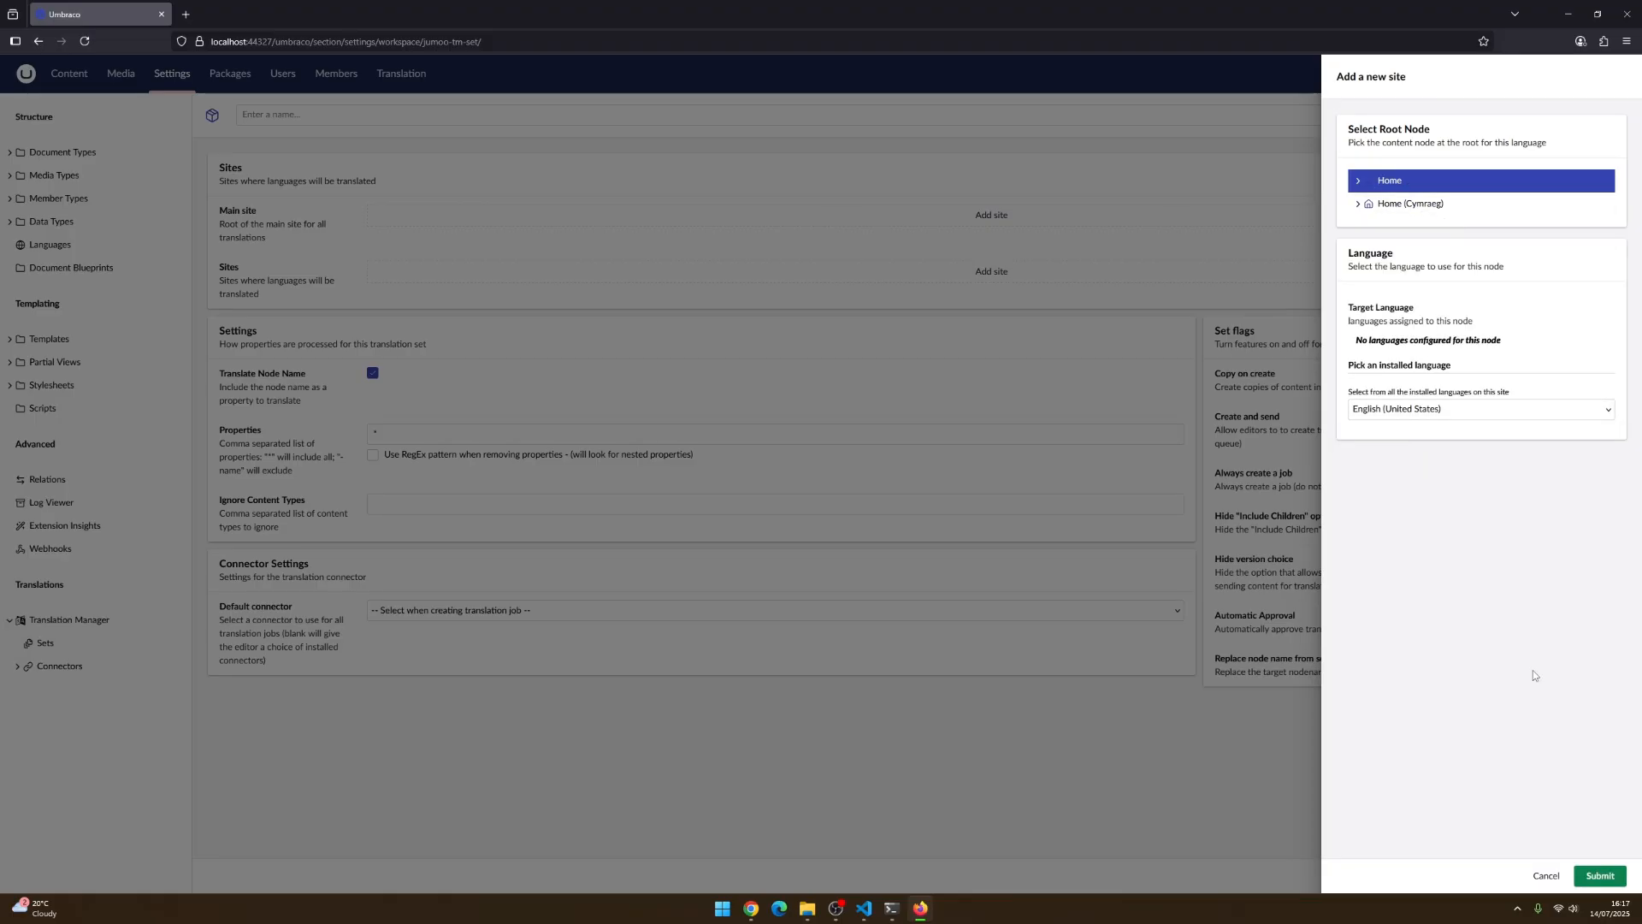
click(1598, 876)
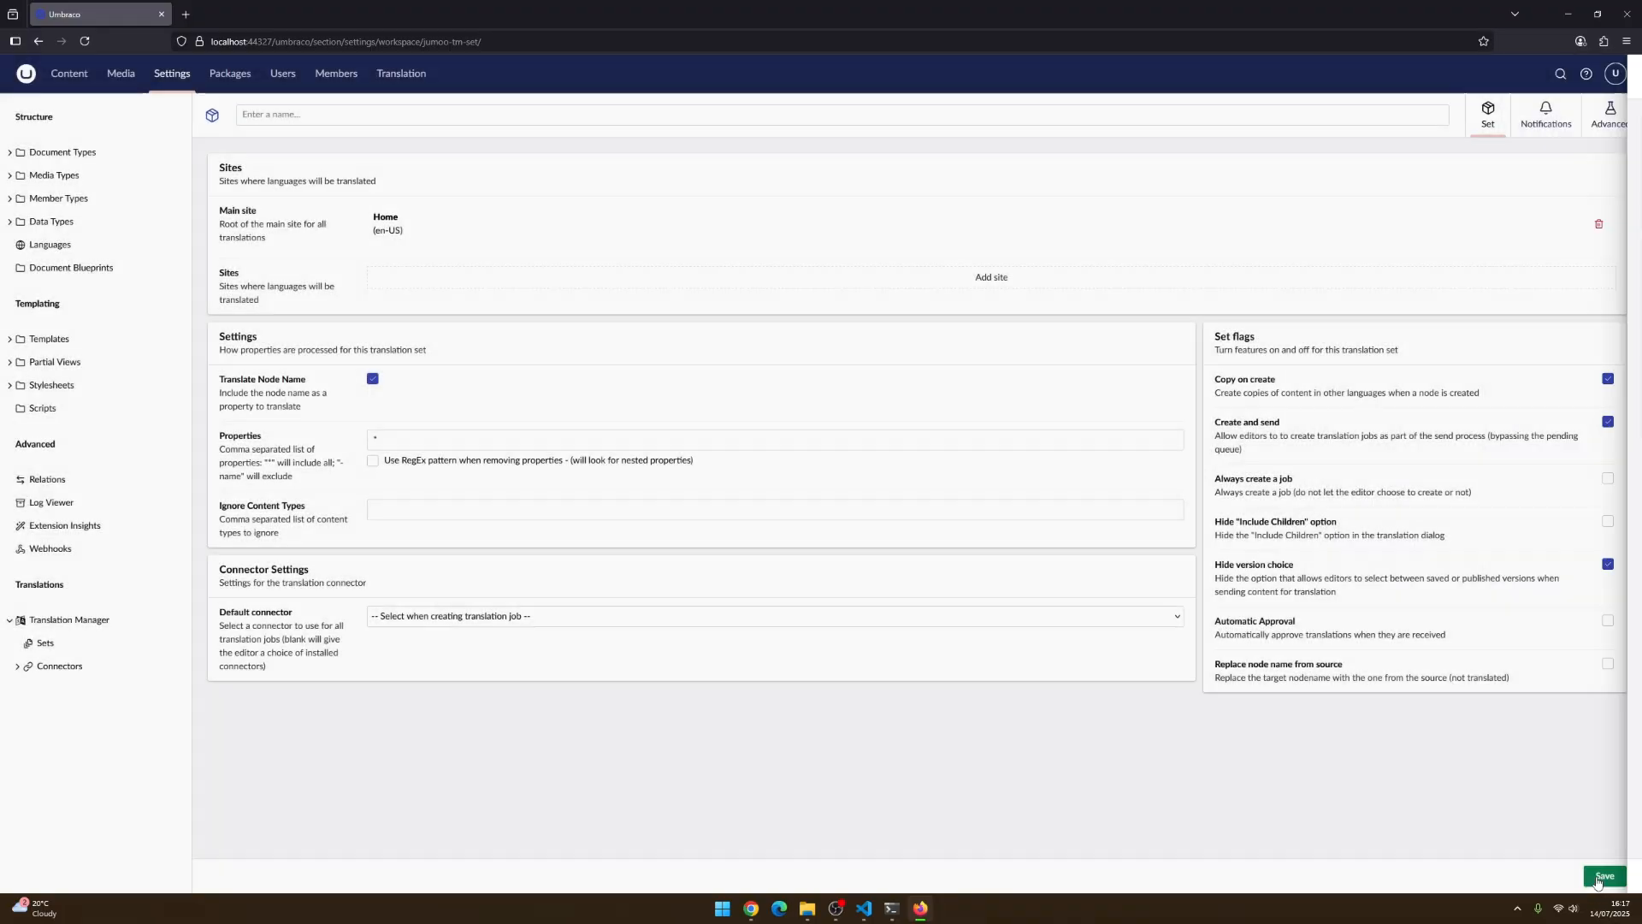
Step: Add Home (Cymraeg) to the translation set as a target site with Welsh as its language
click(563, 289)
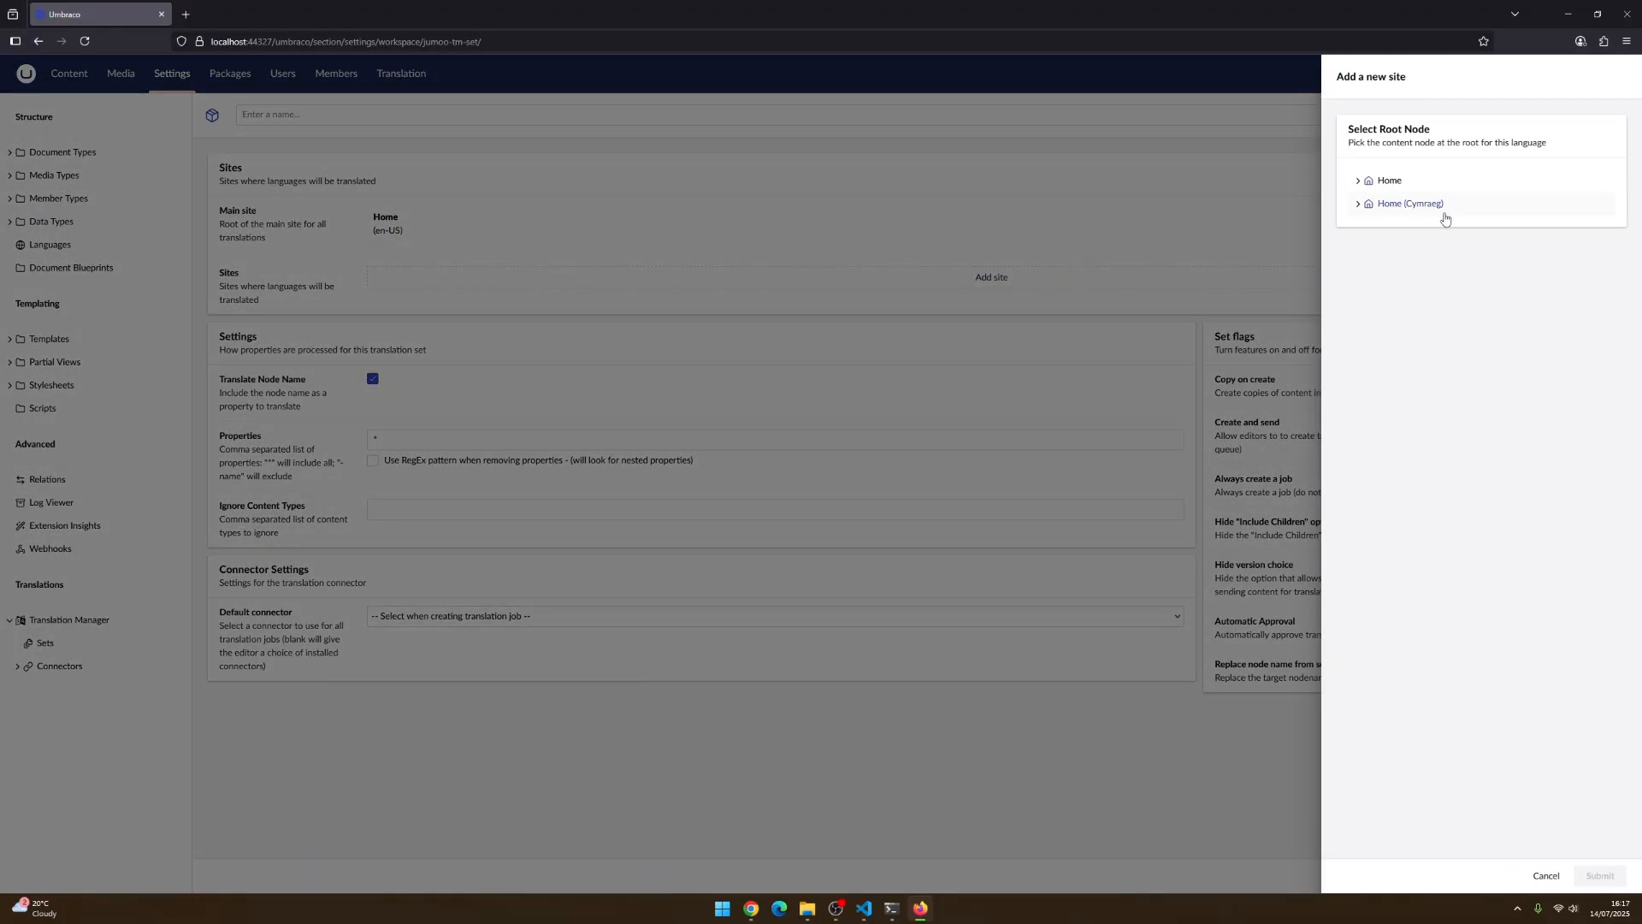
click(1444, 205)
click(1361, 344)
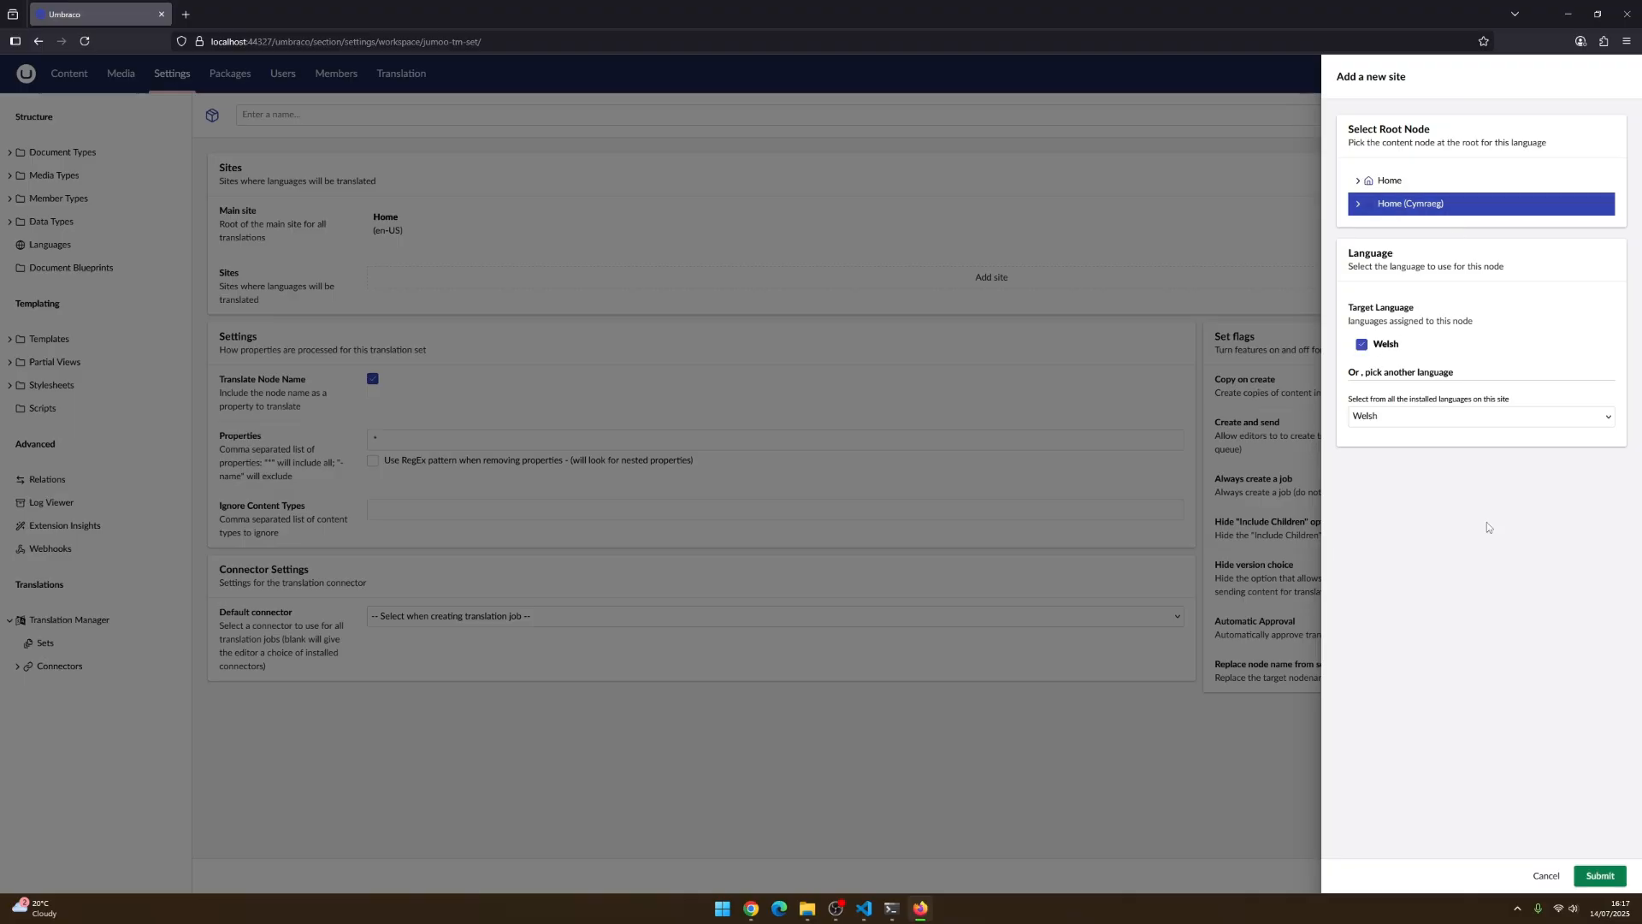
click(1599, 875)
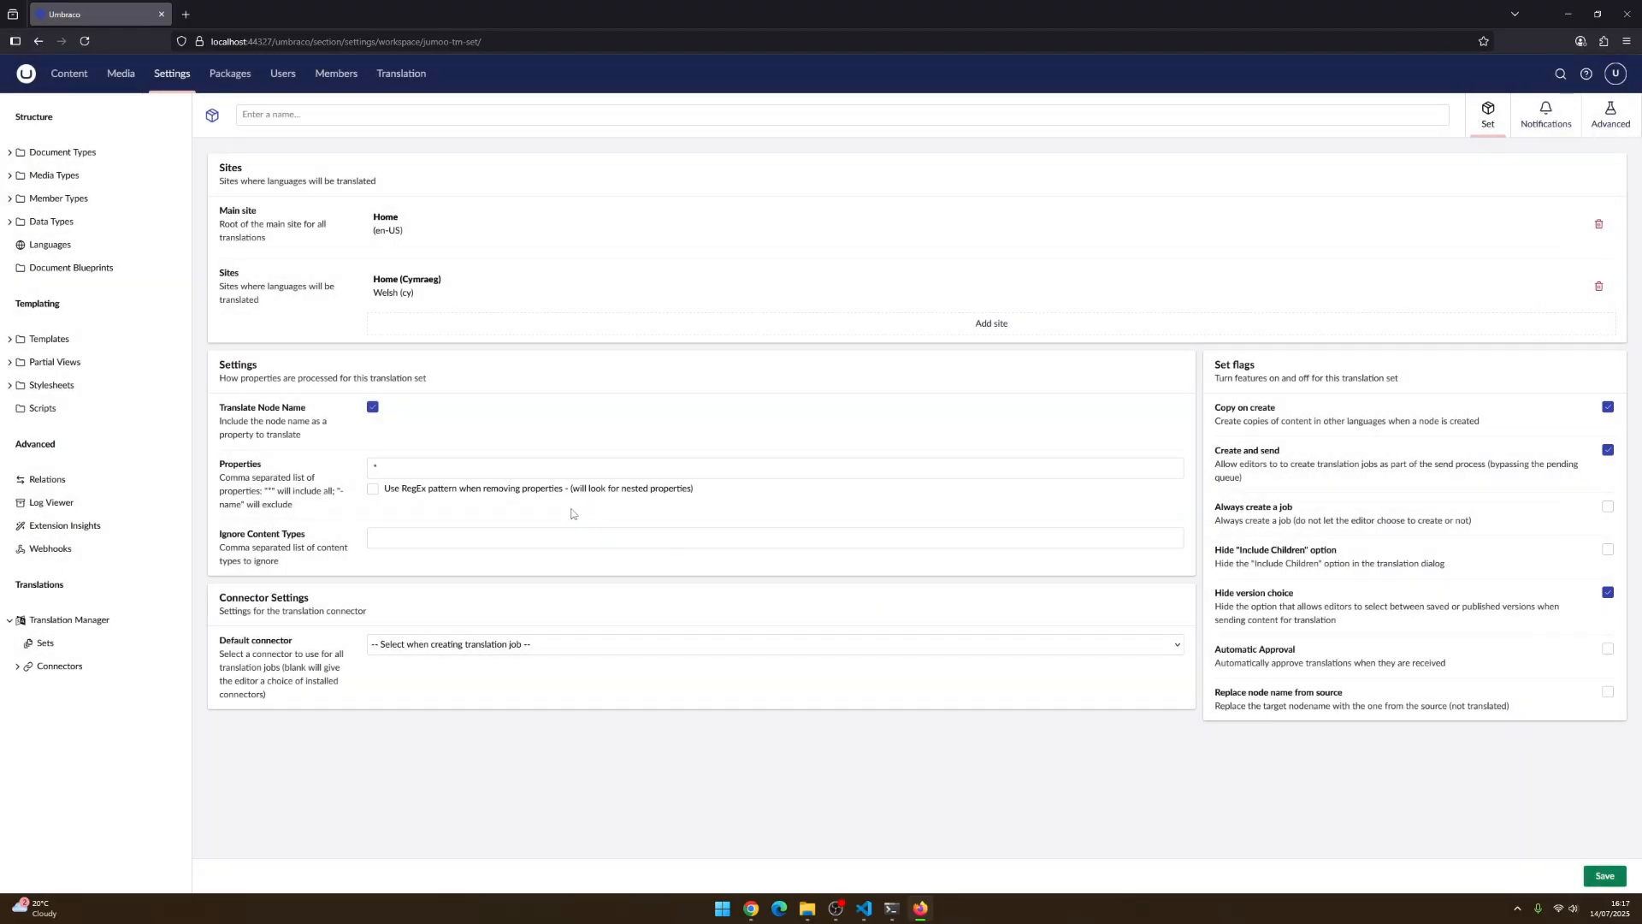
Step: Set the default connector to Microsoft Translator API v3 (Machine), name the set English to Welsh, and save it
click(438, 647)
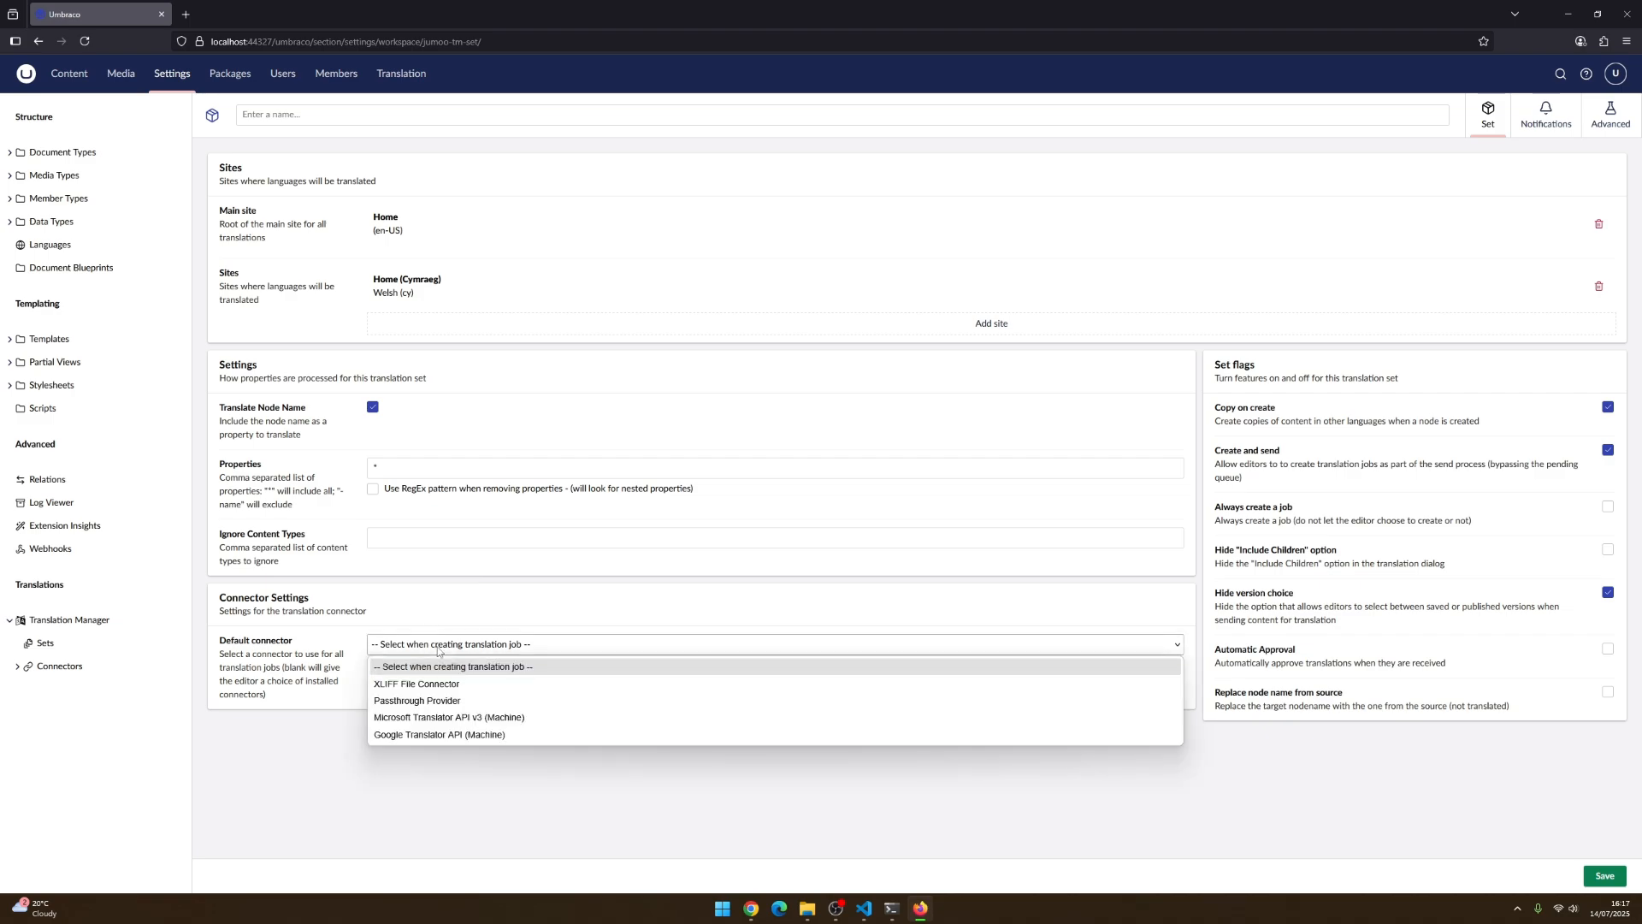
click(440, 720)
click(423, 110)
text(En)
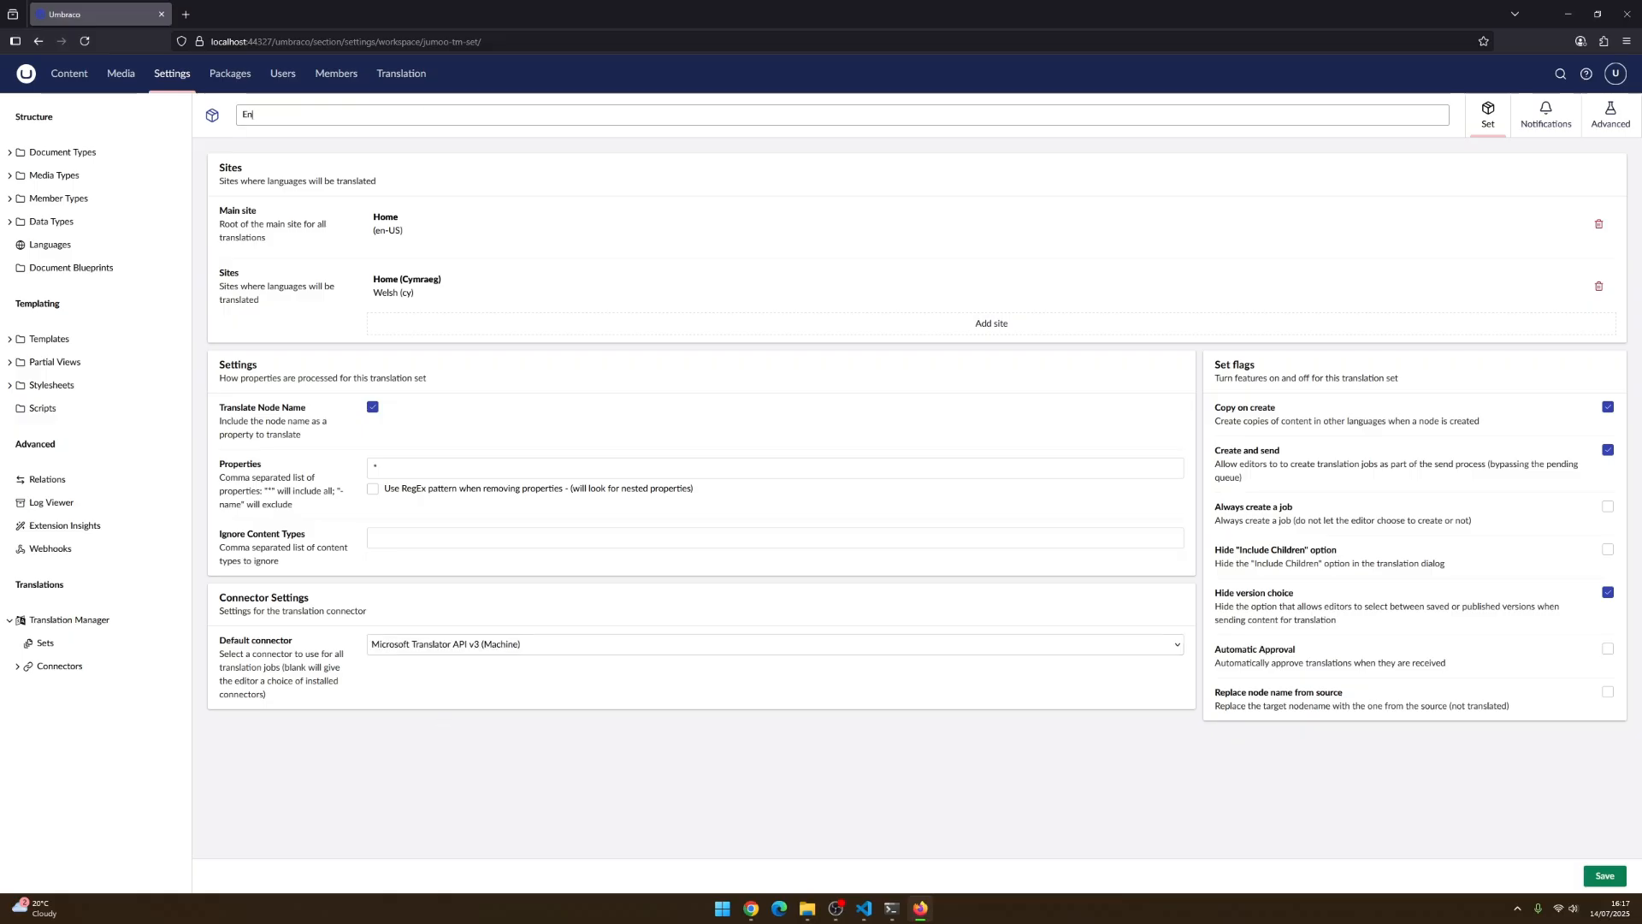
text(glish to Welsh)
click(1609, 880)
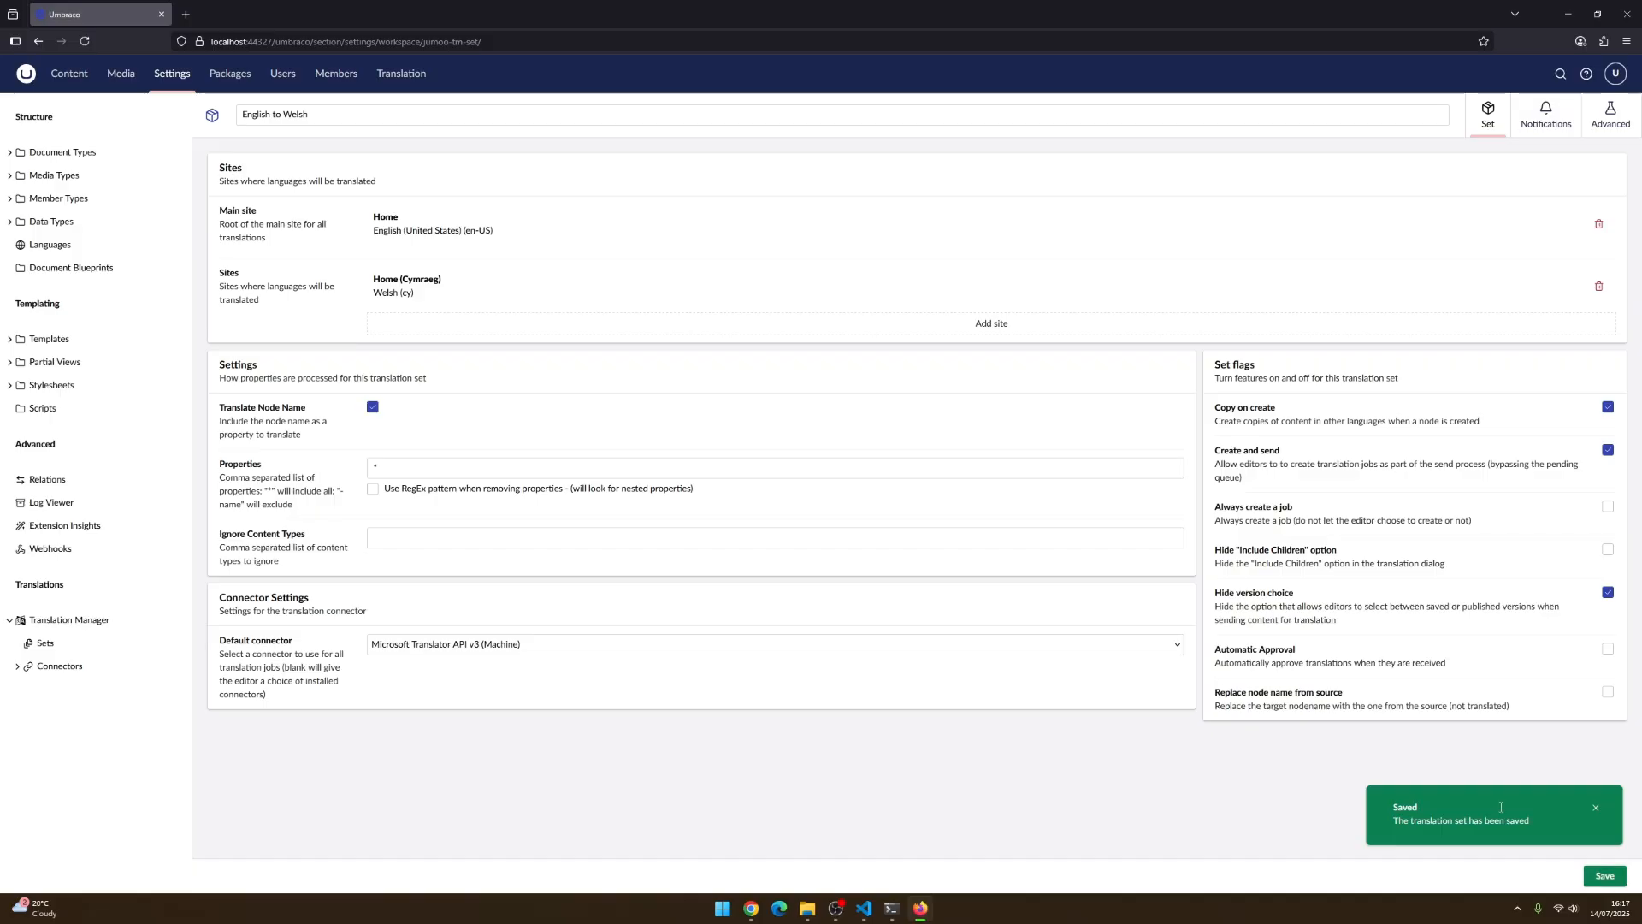
Step: Send the Home node and its children for translation to Welsh, creating a job with the default name and connector
click(70, 73)
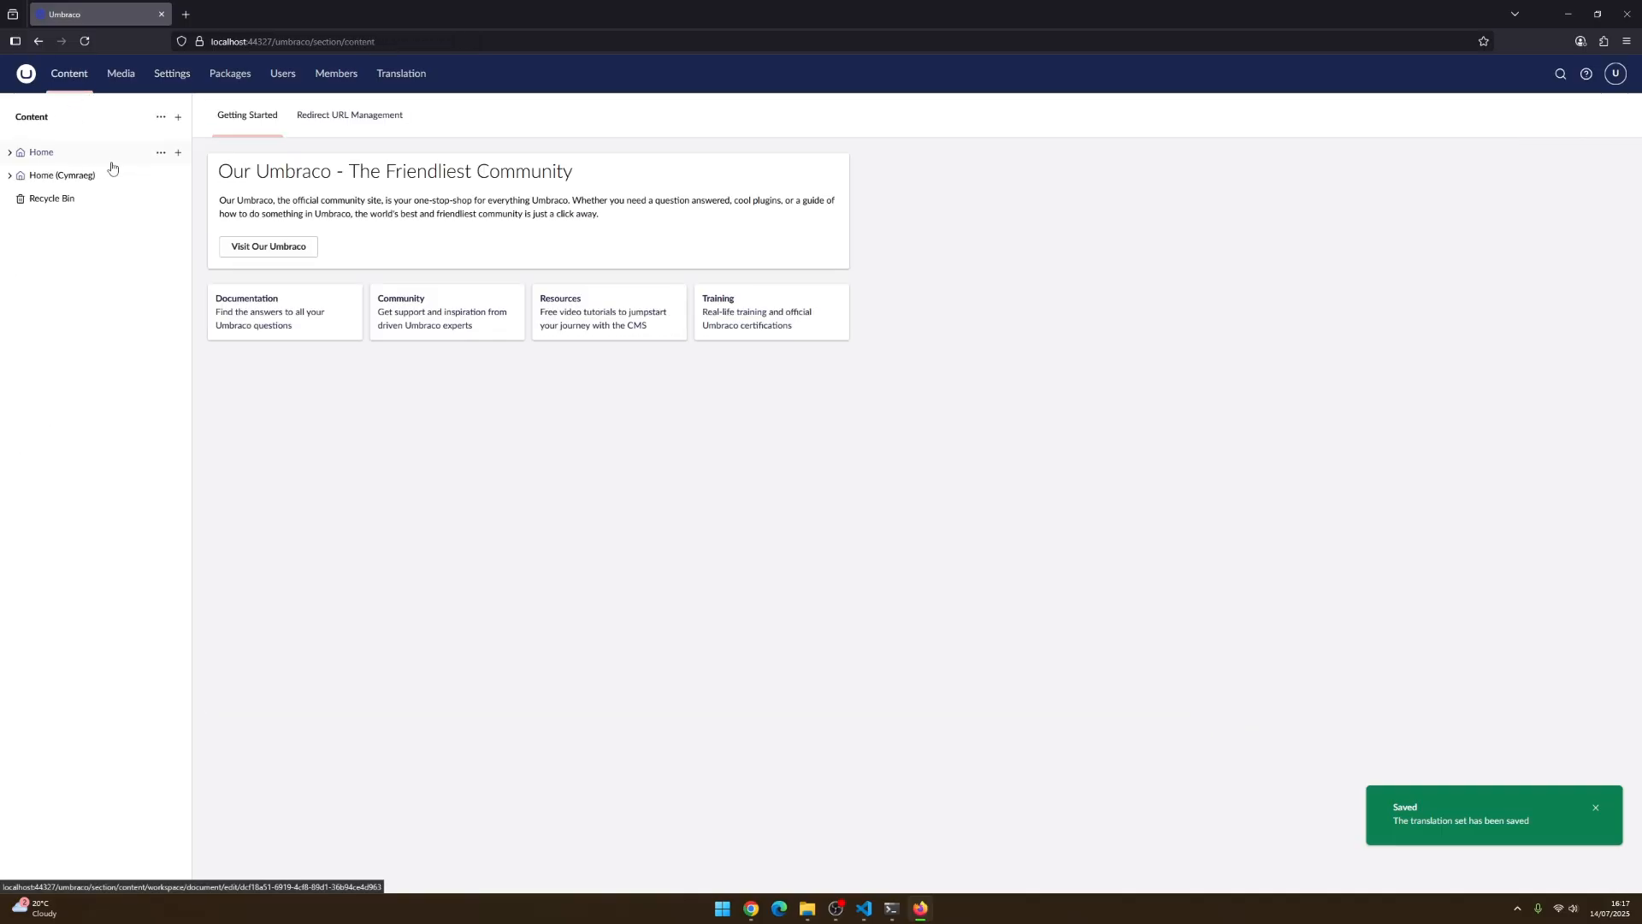
click(162, 153)
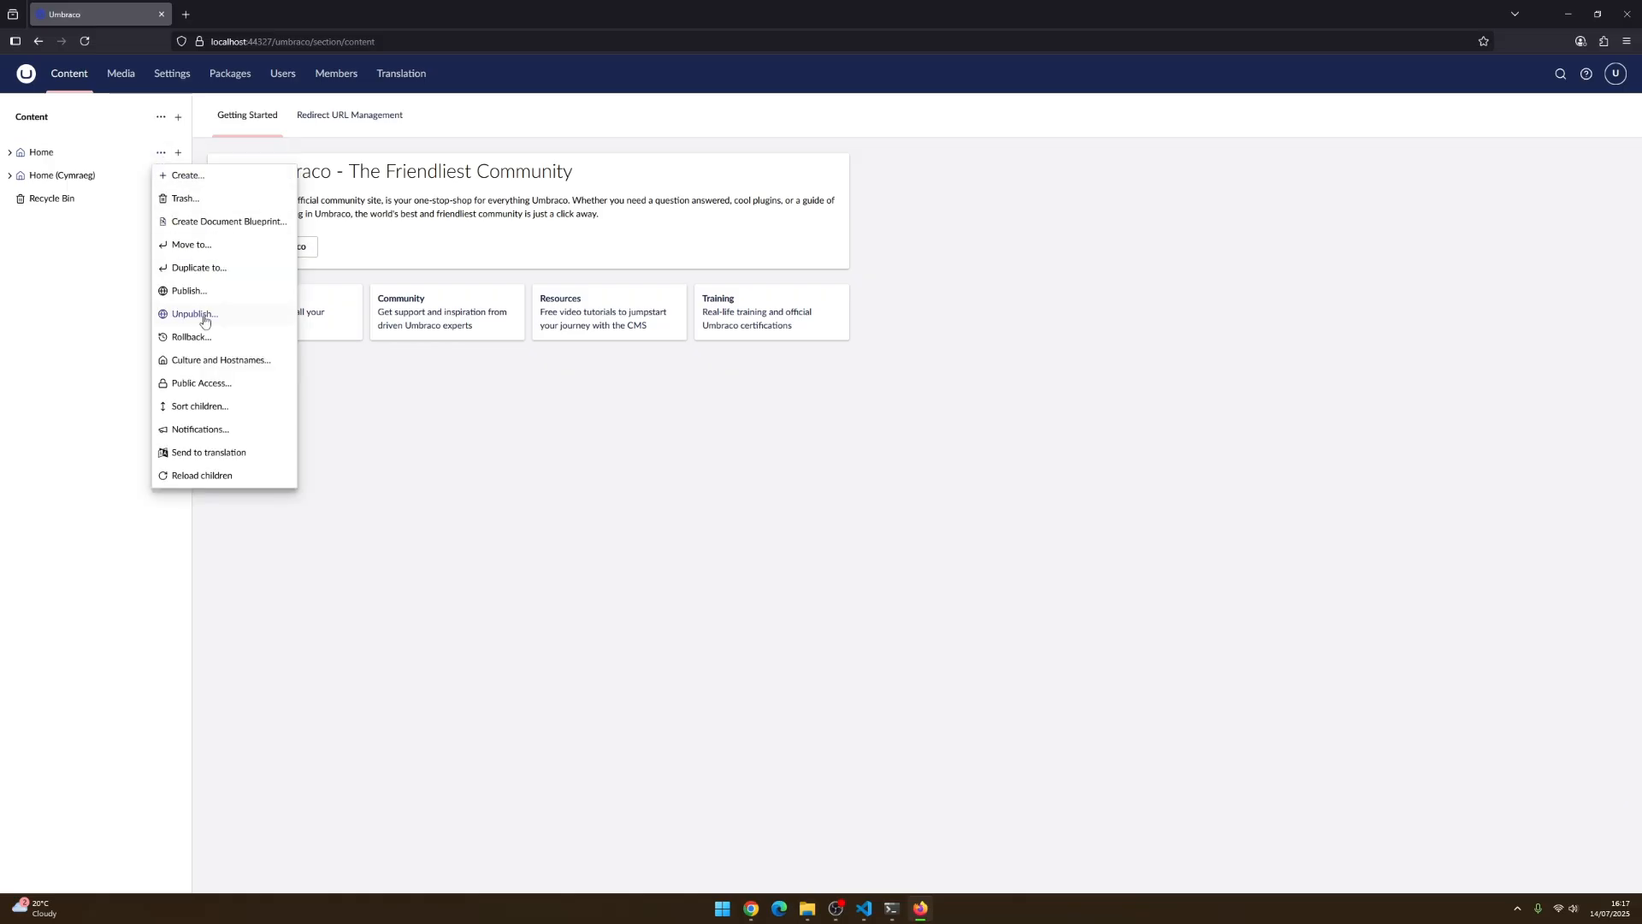
click(231, 450)
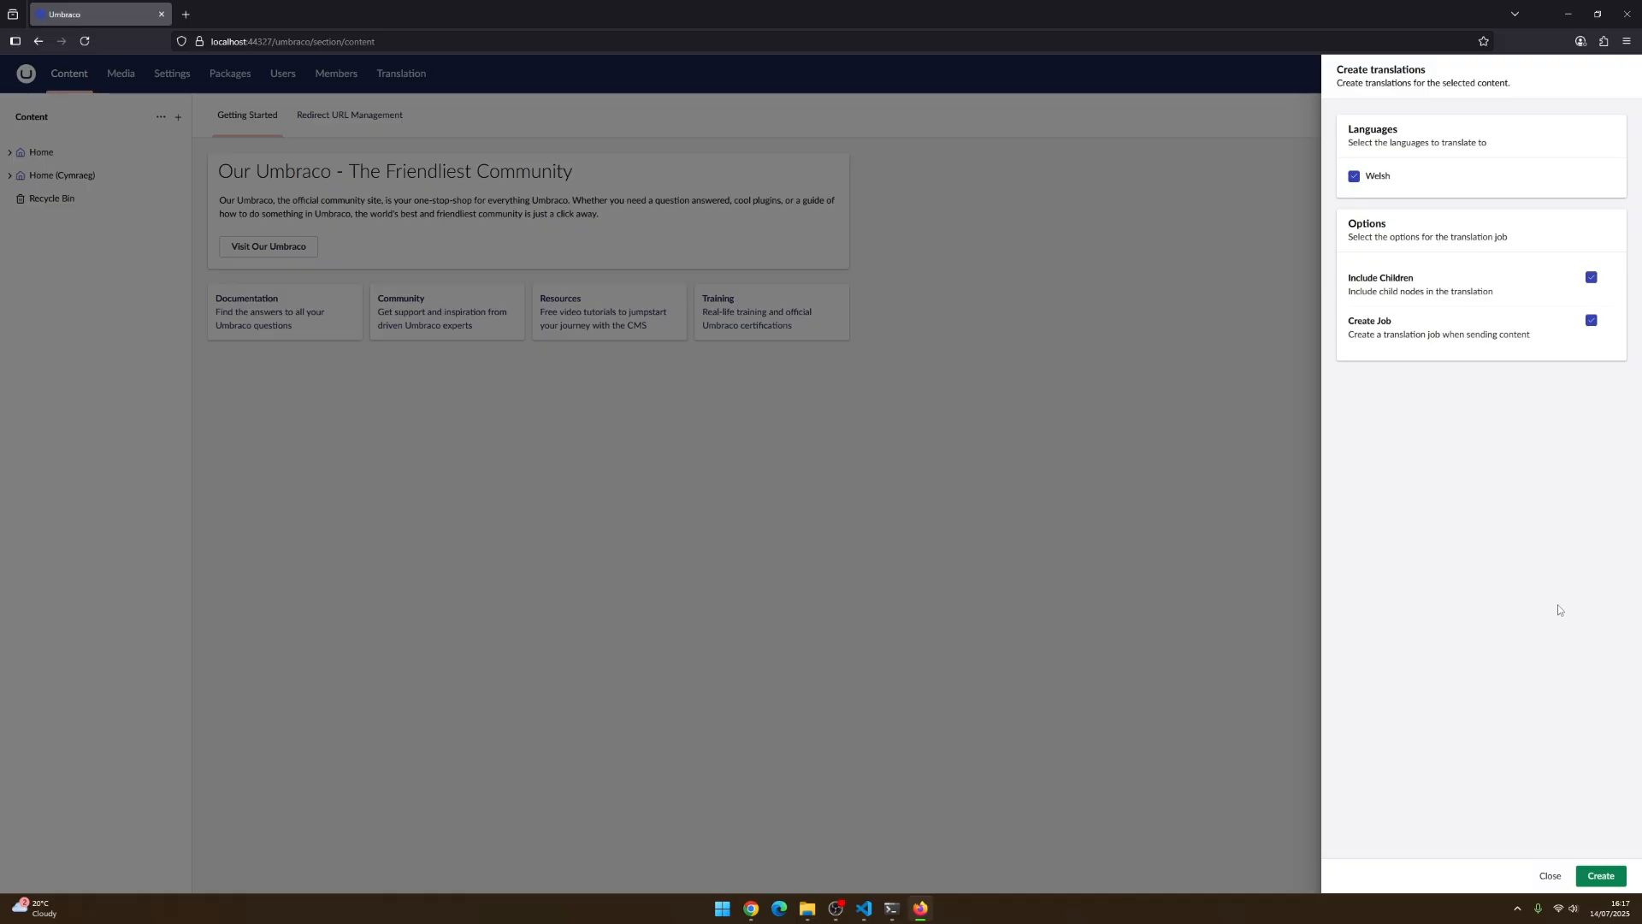
click(1612, 880)
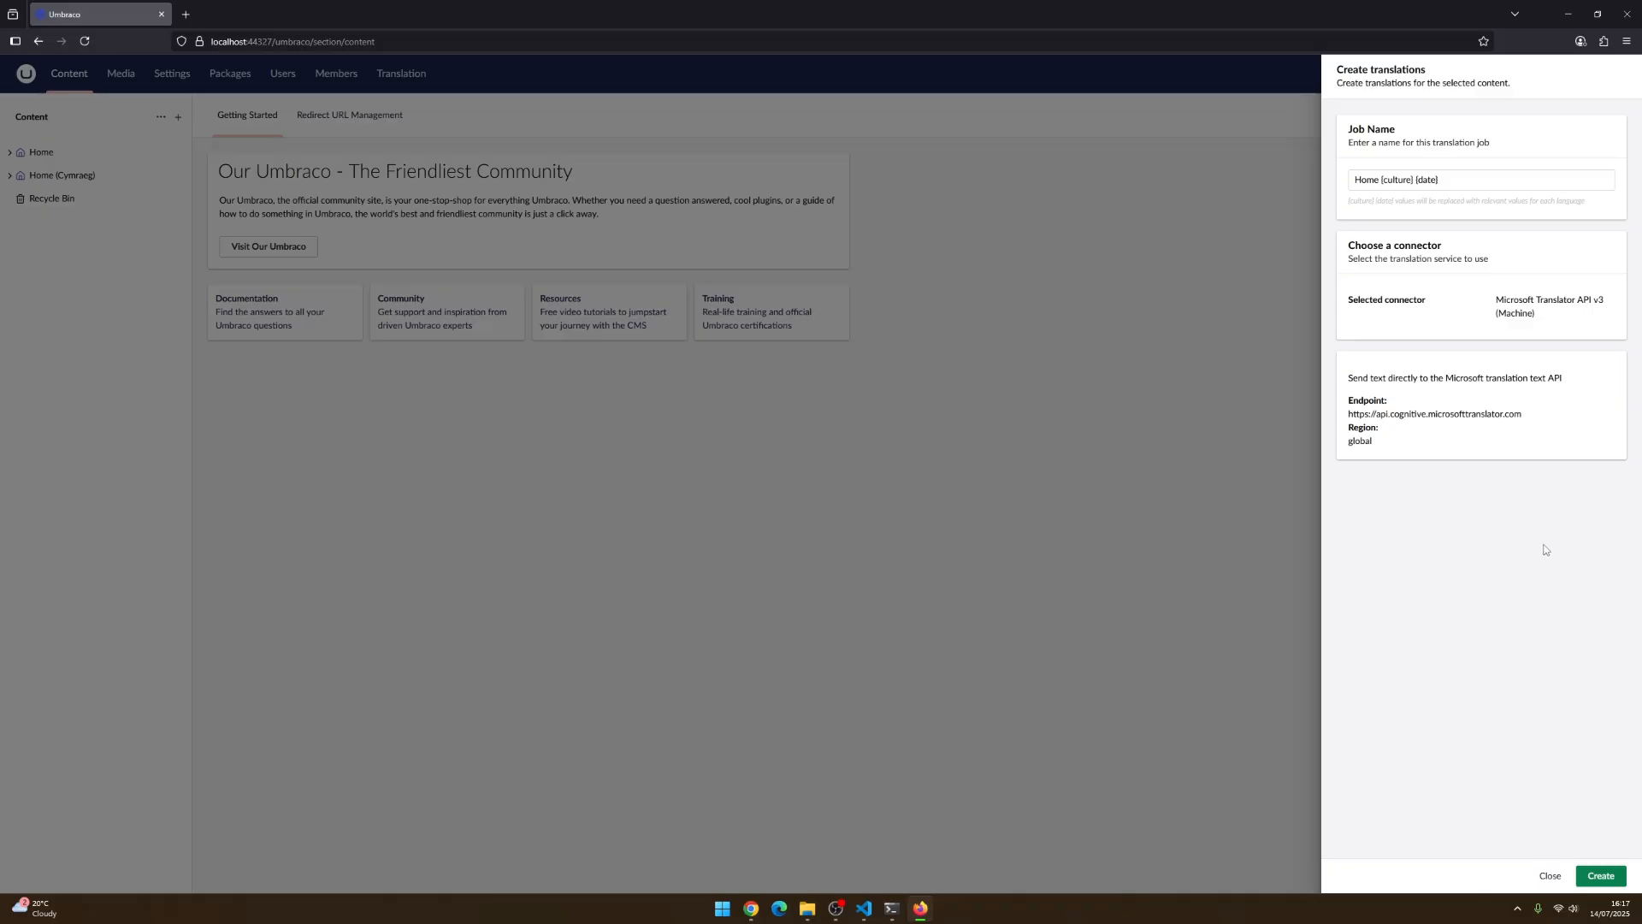
click(1599, 875)
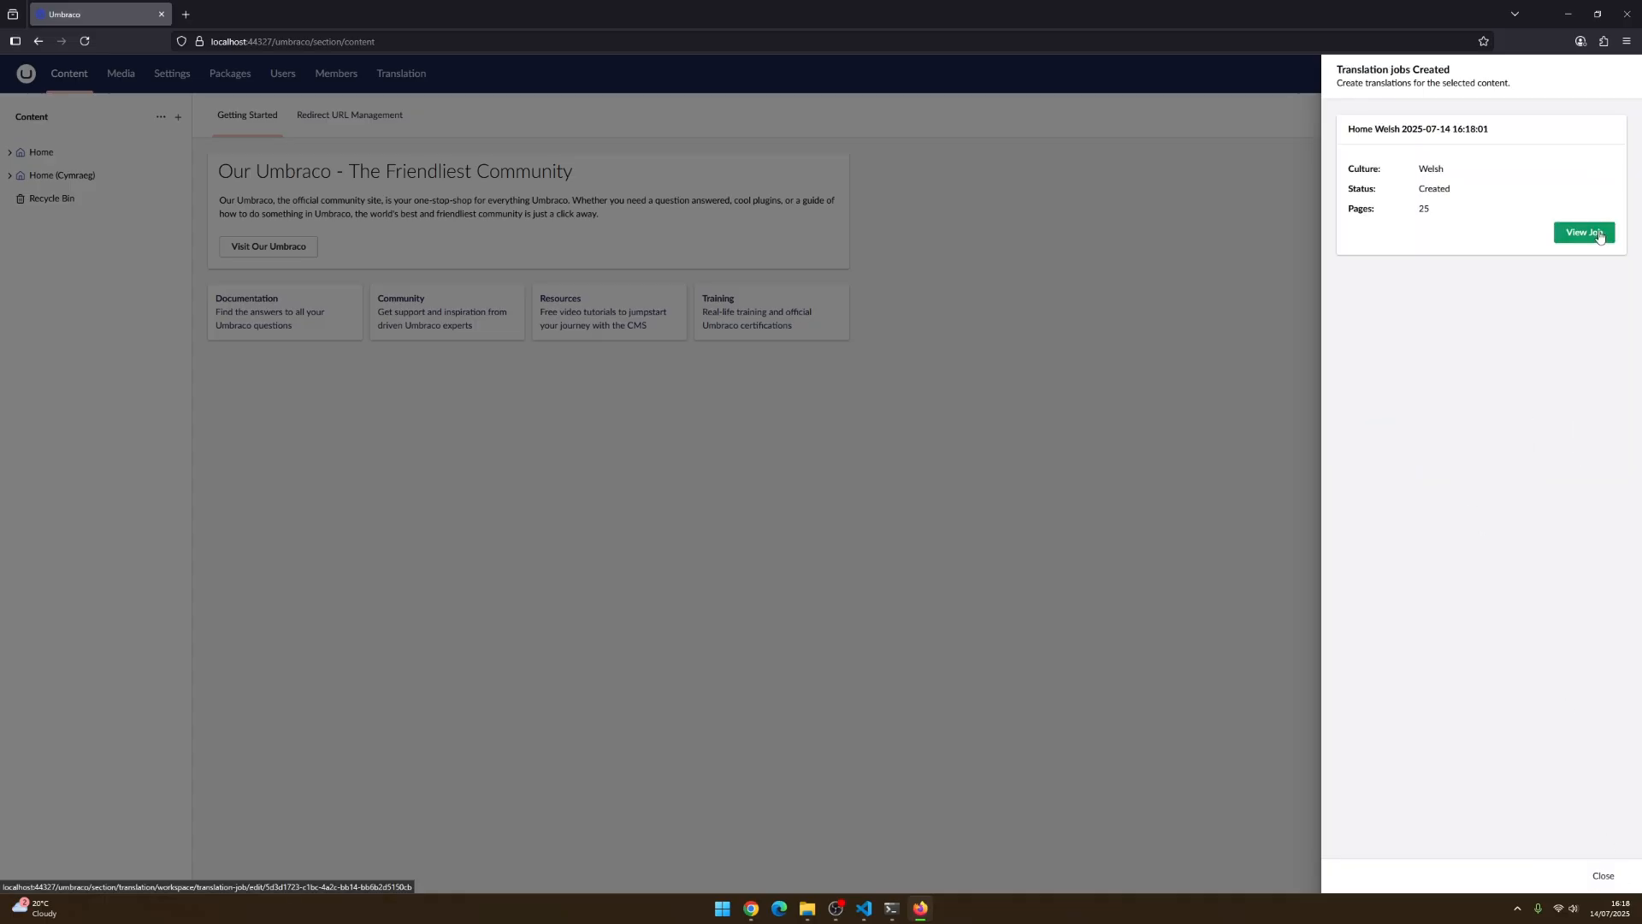
Step: Open the created translation job and inspect the translated properties of its Home to Home (Cymraeg) item
click(1599, 236)
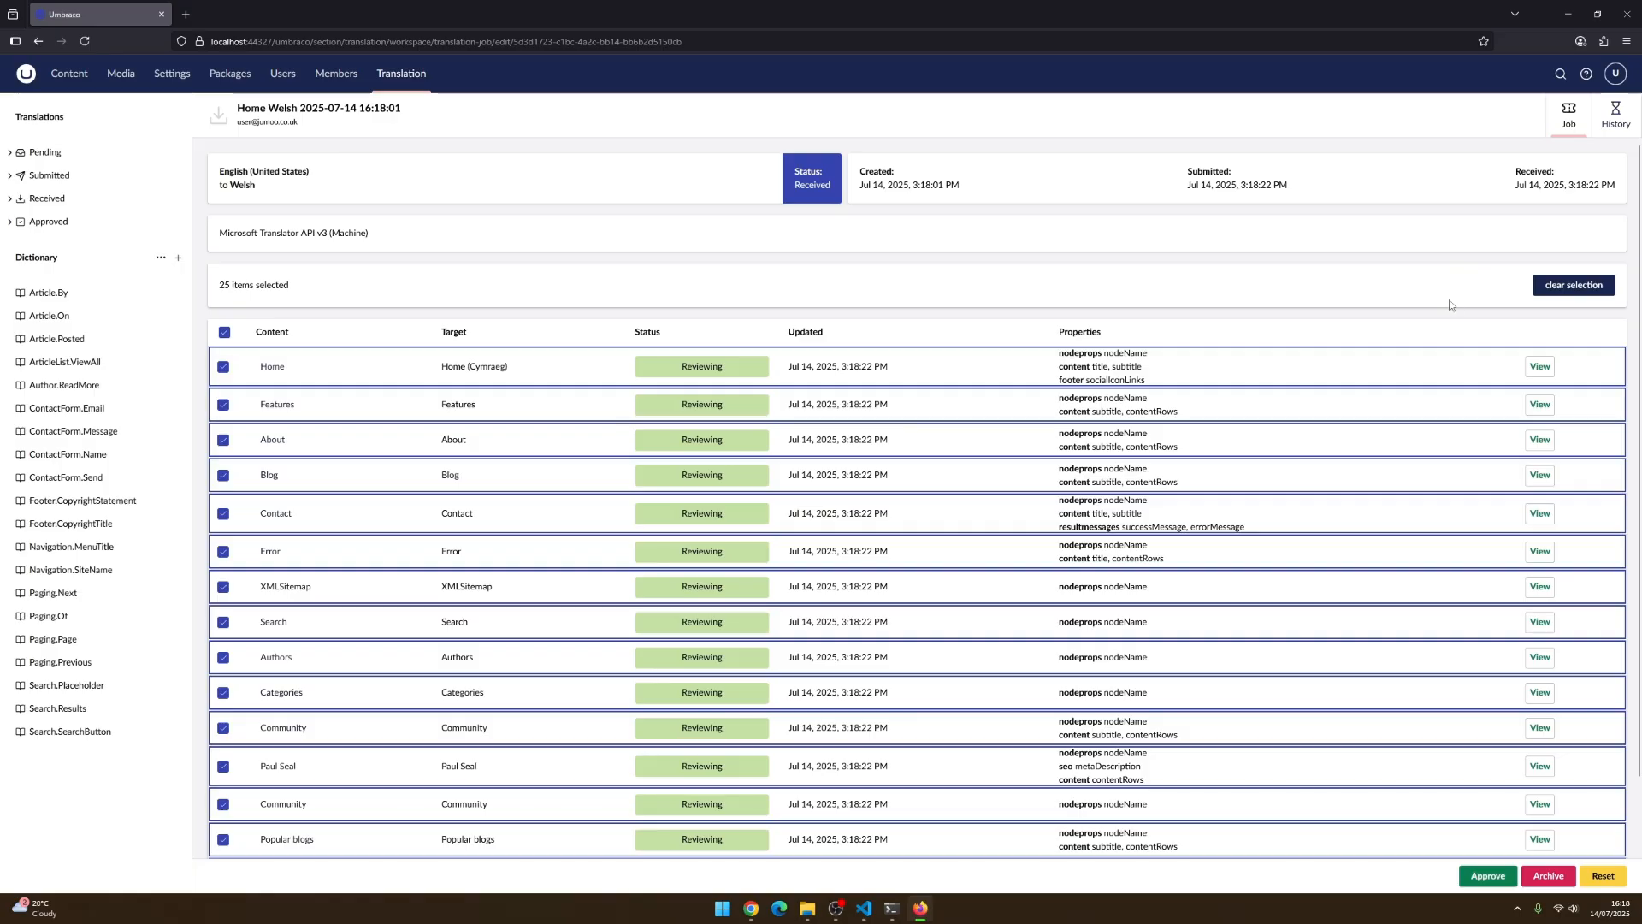
scroll(1334, 410, down, 2)
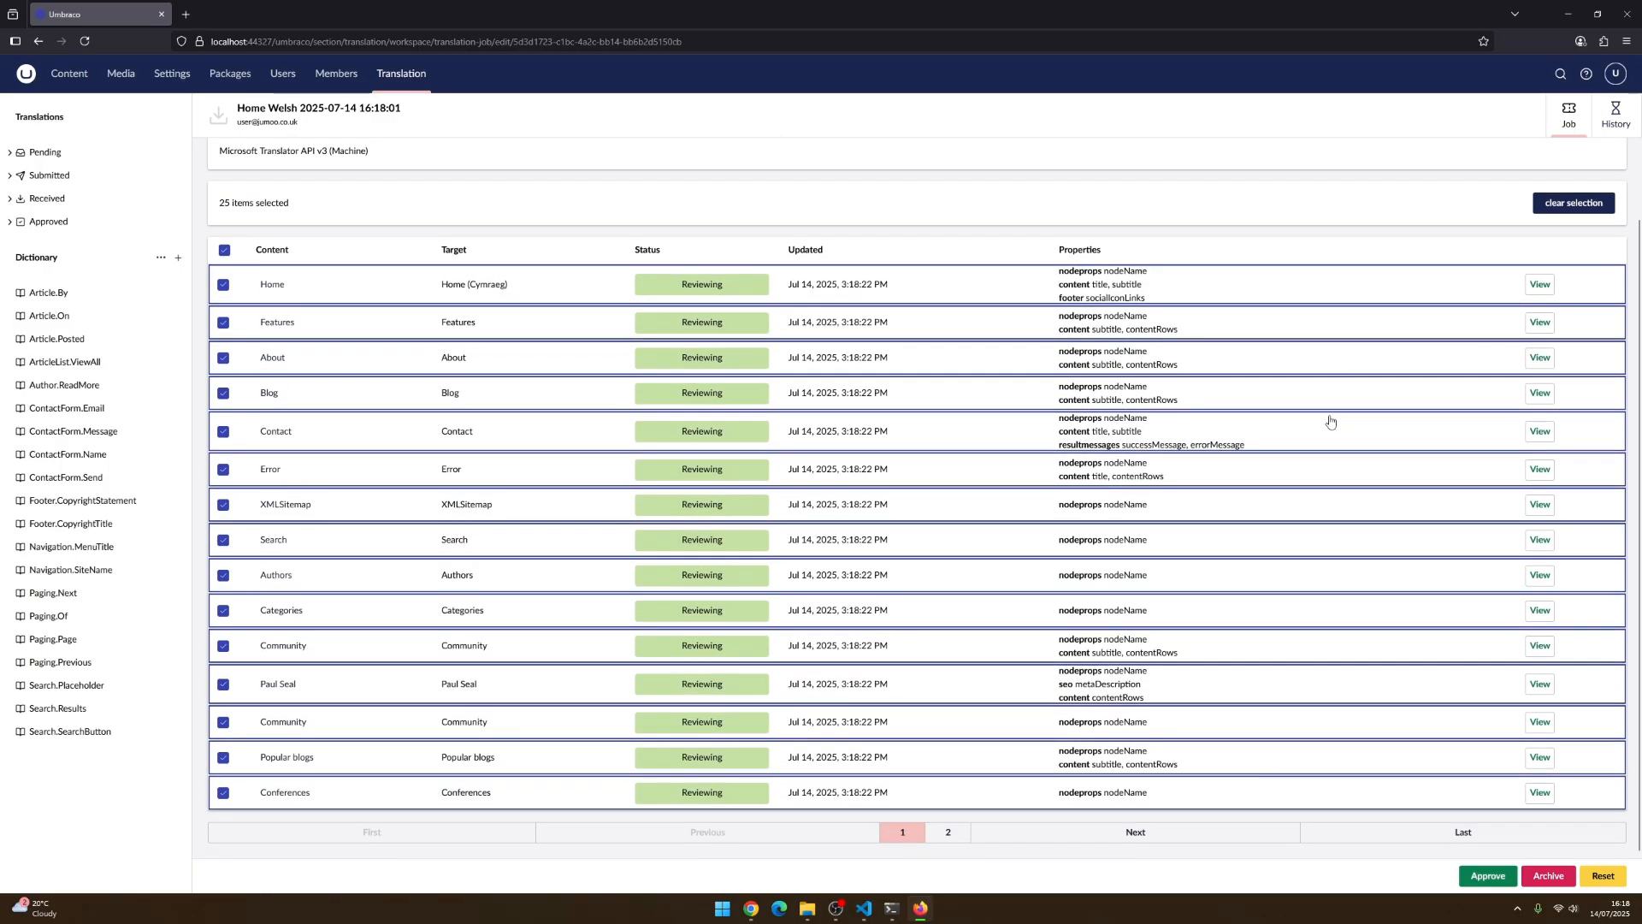
click(1527, 286)
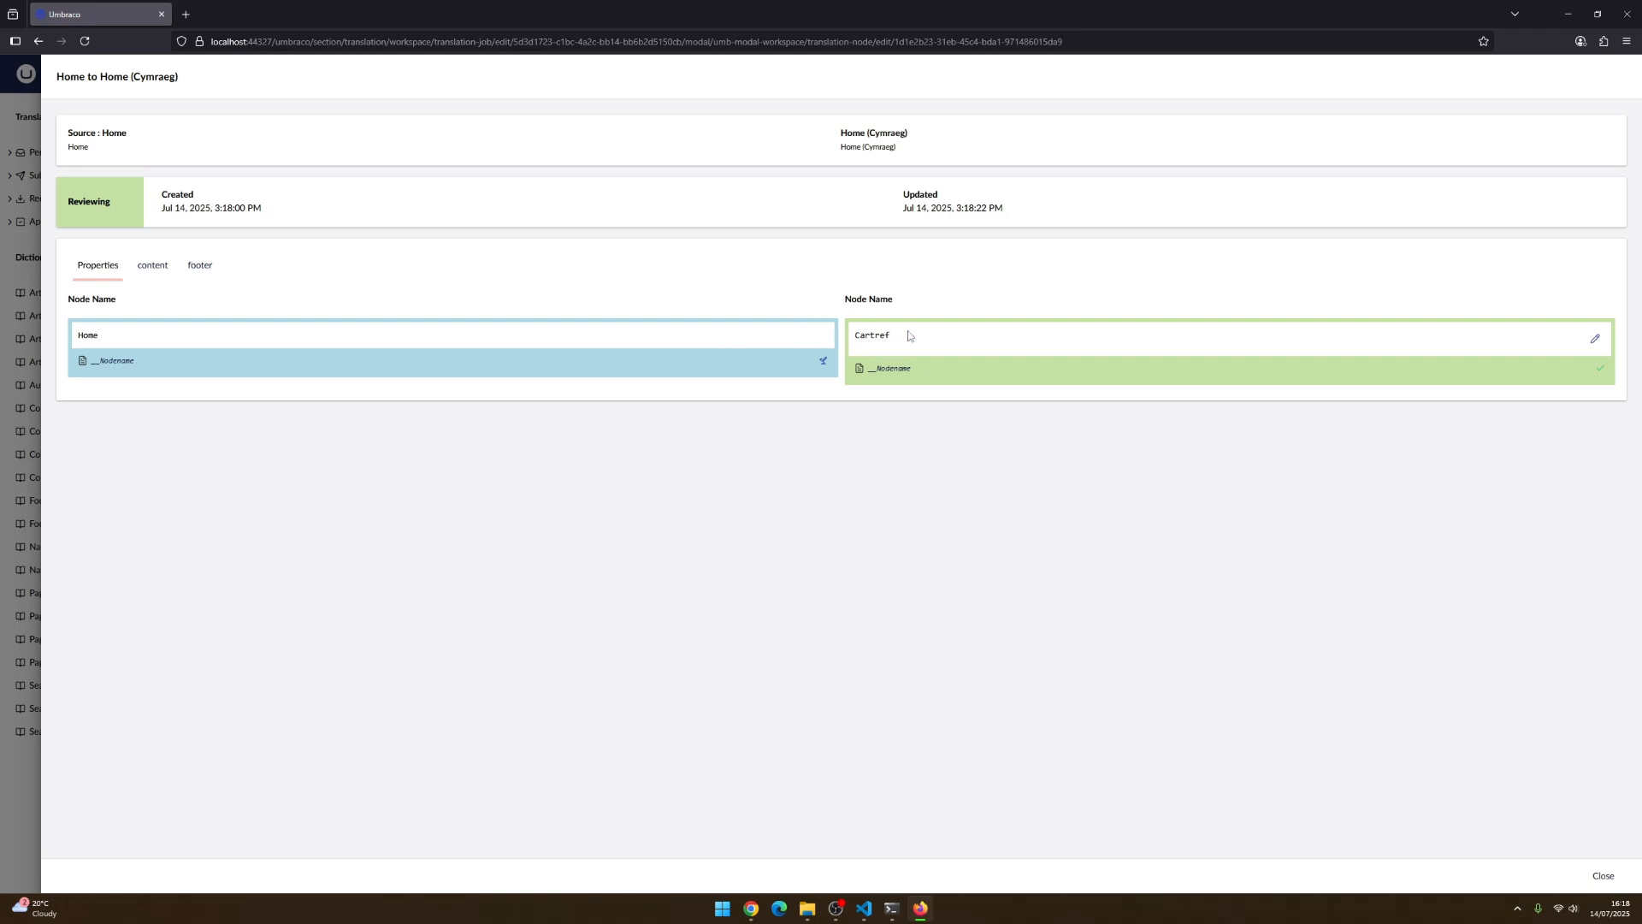
click(1604, 876)
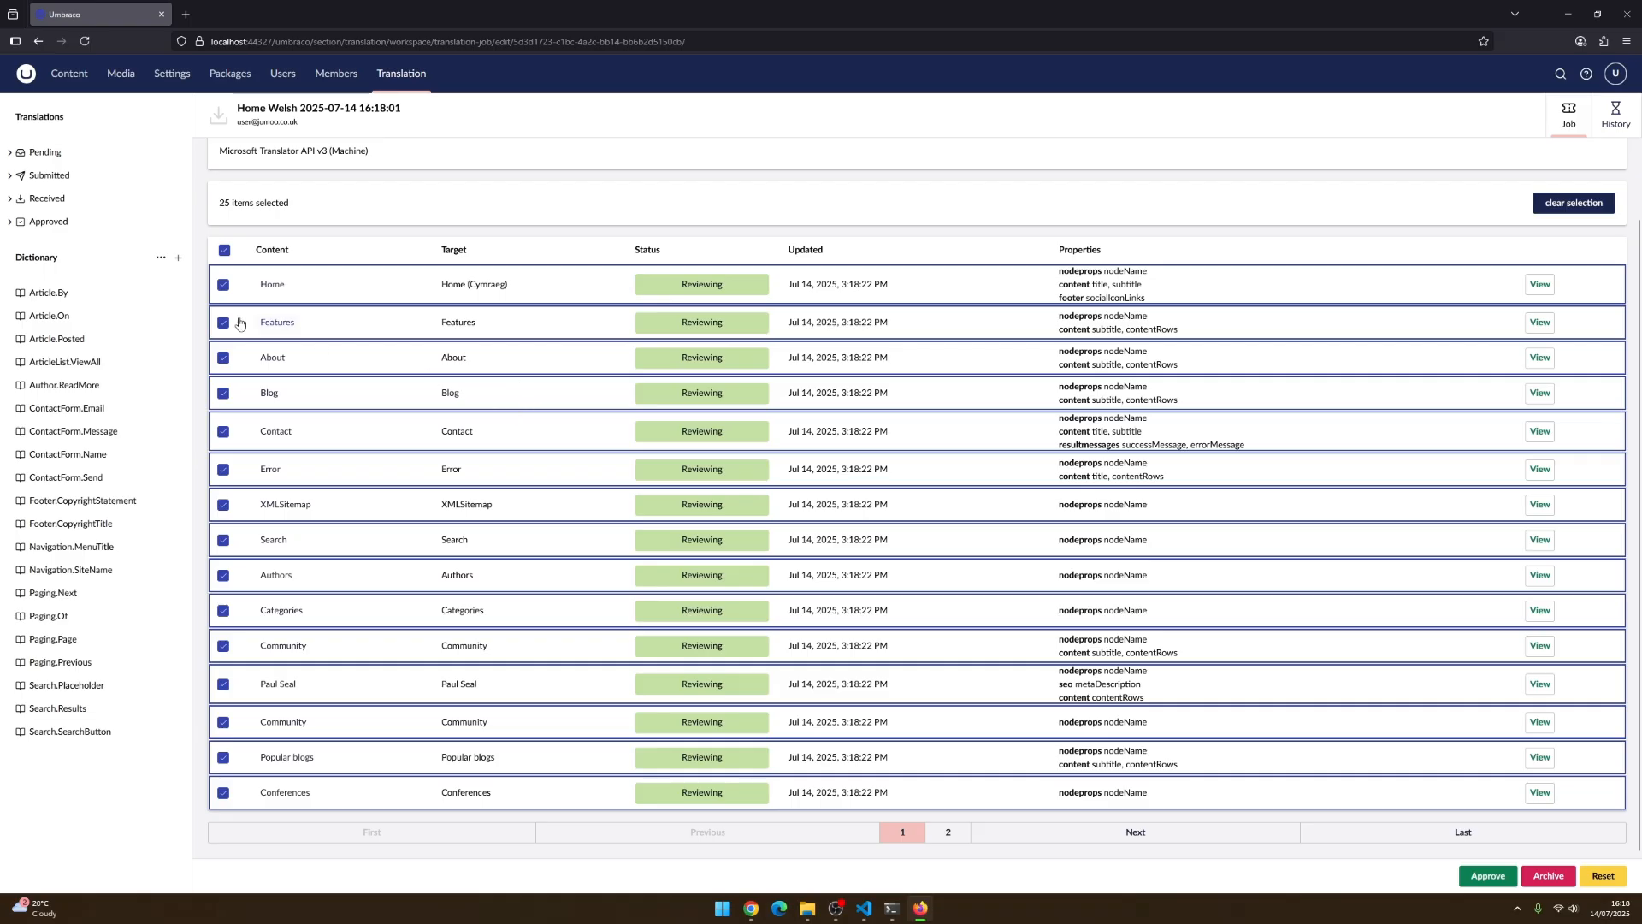
Step: Look through the Pending, Submitted, Received and Approved translations, and reopen the received Home Welsh job
click(44, 152)
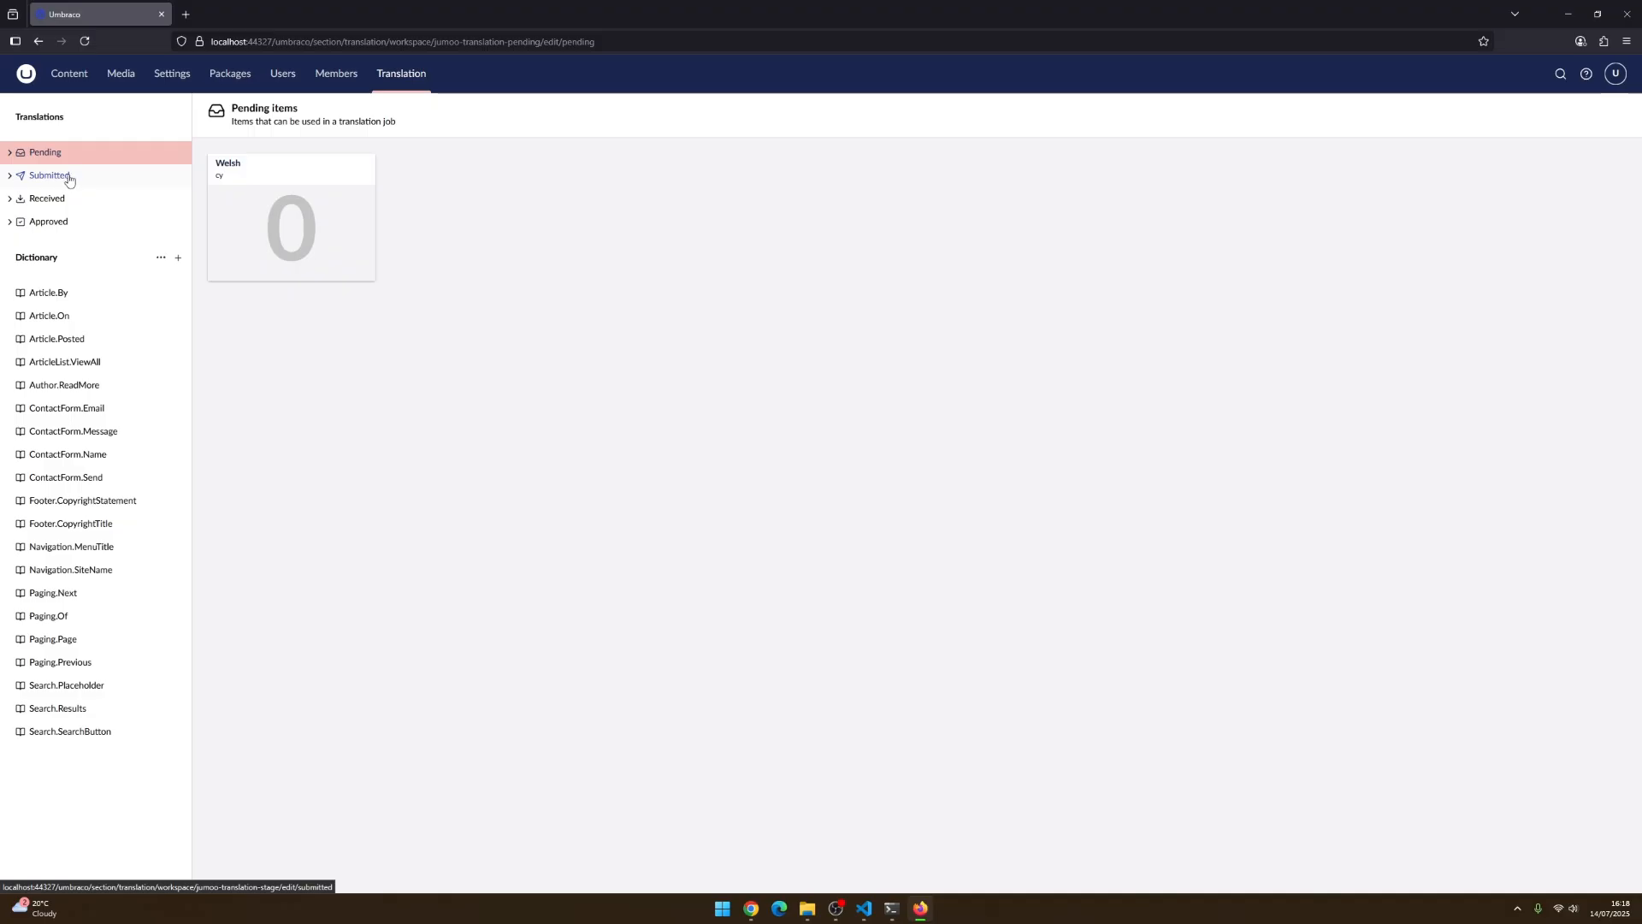
click(69, 180)
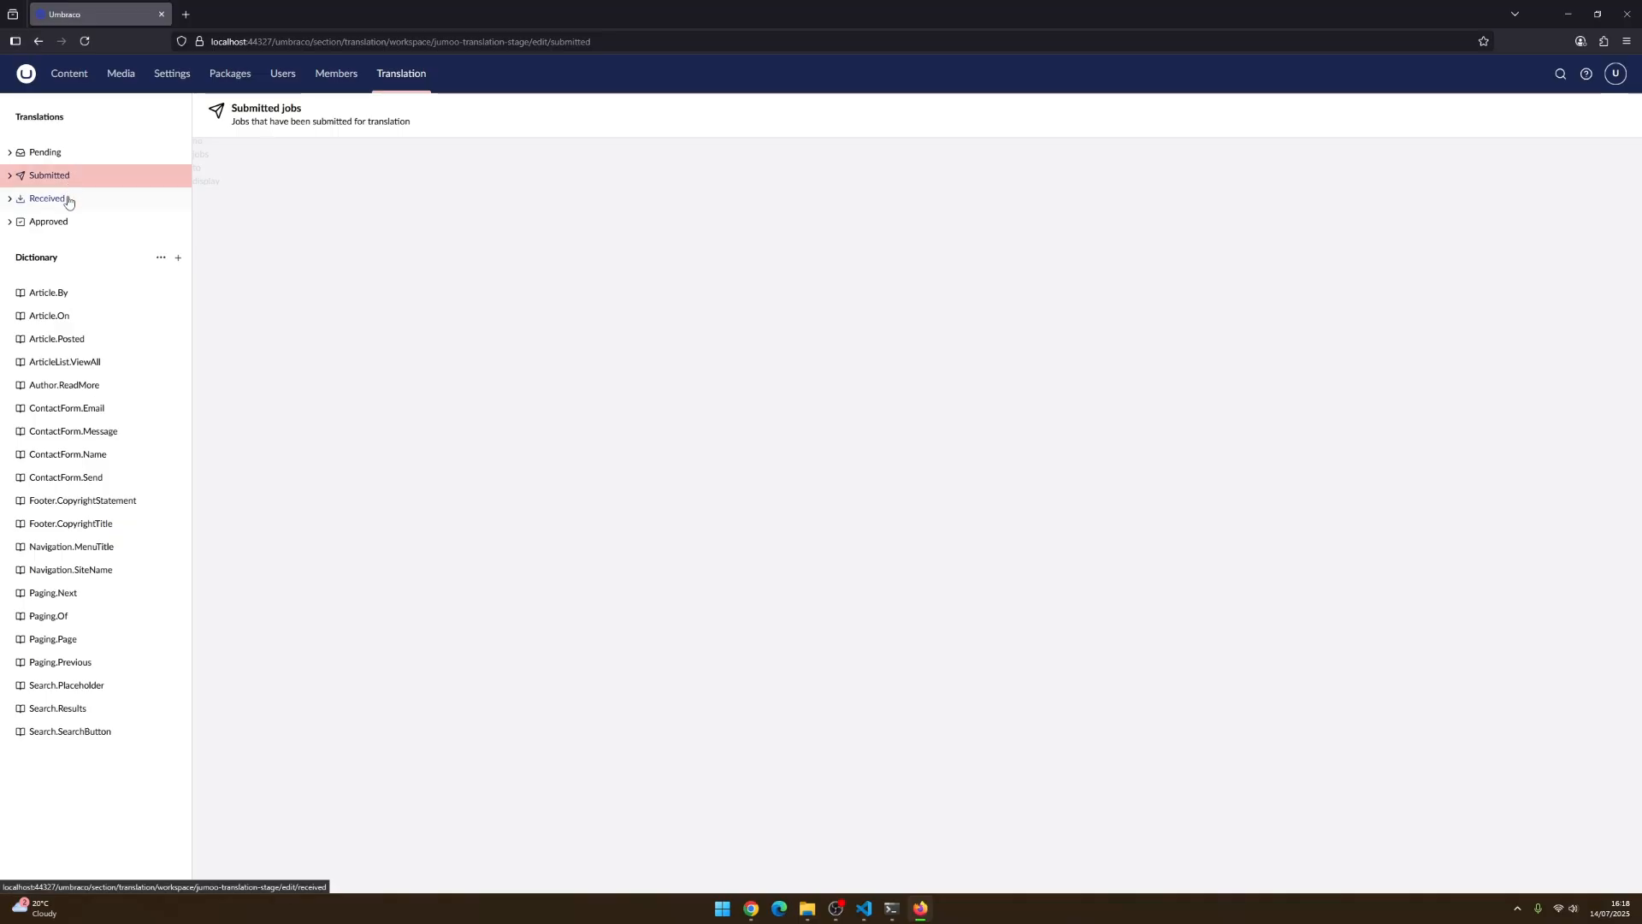
click(70, 203)
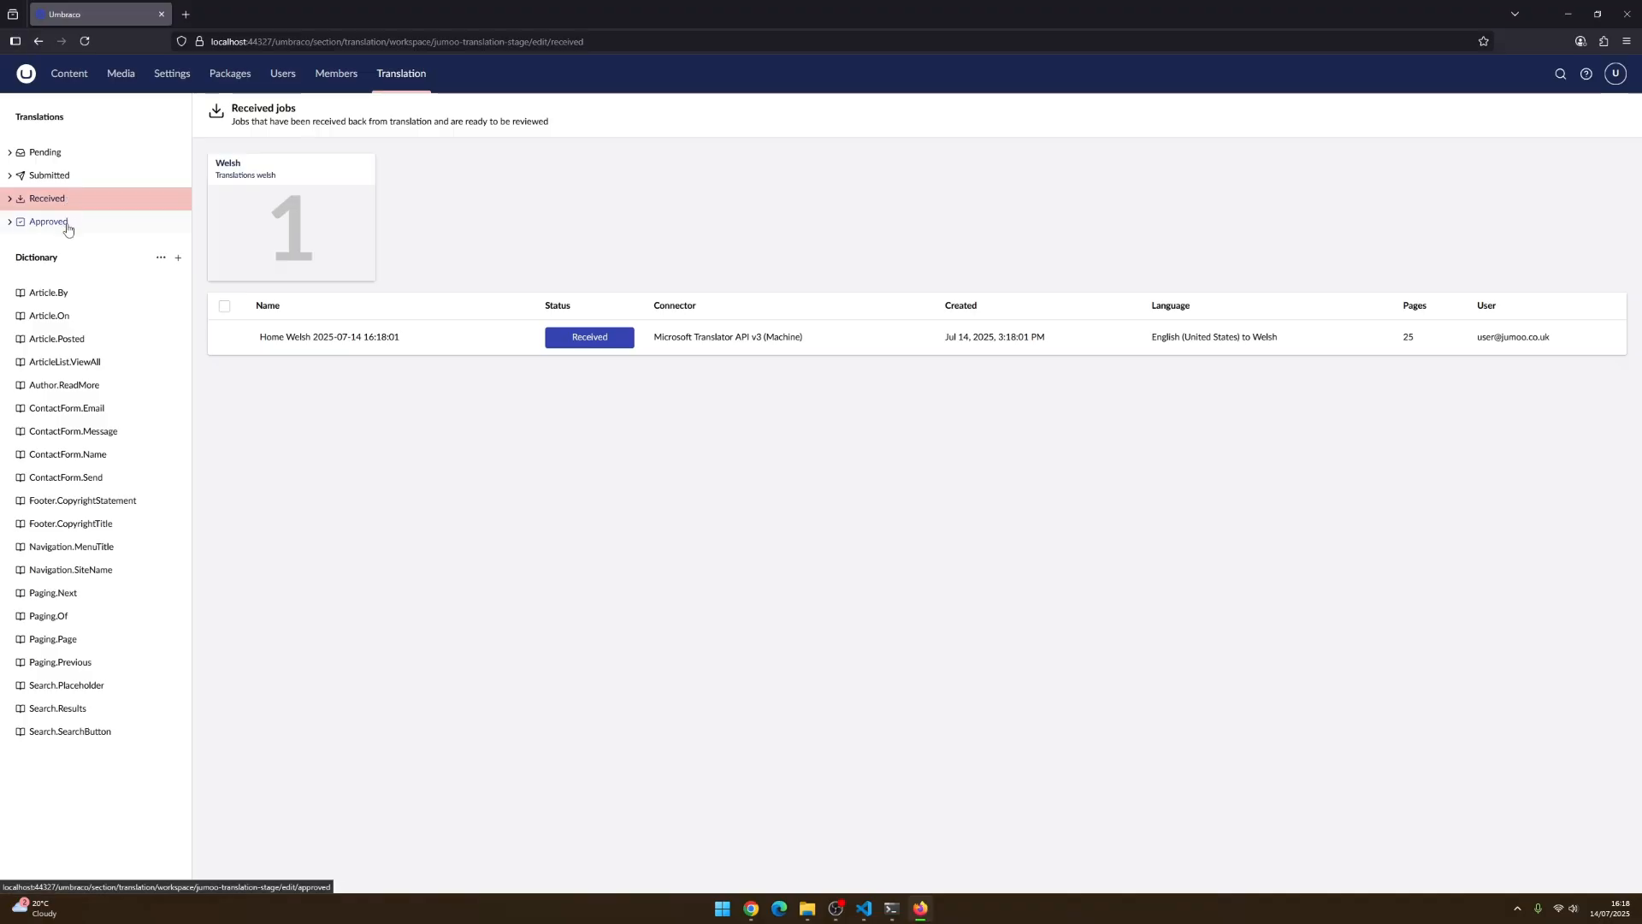
click(68, 229)
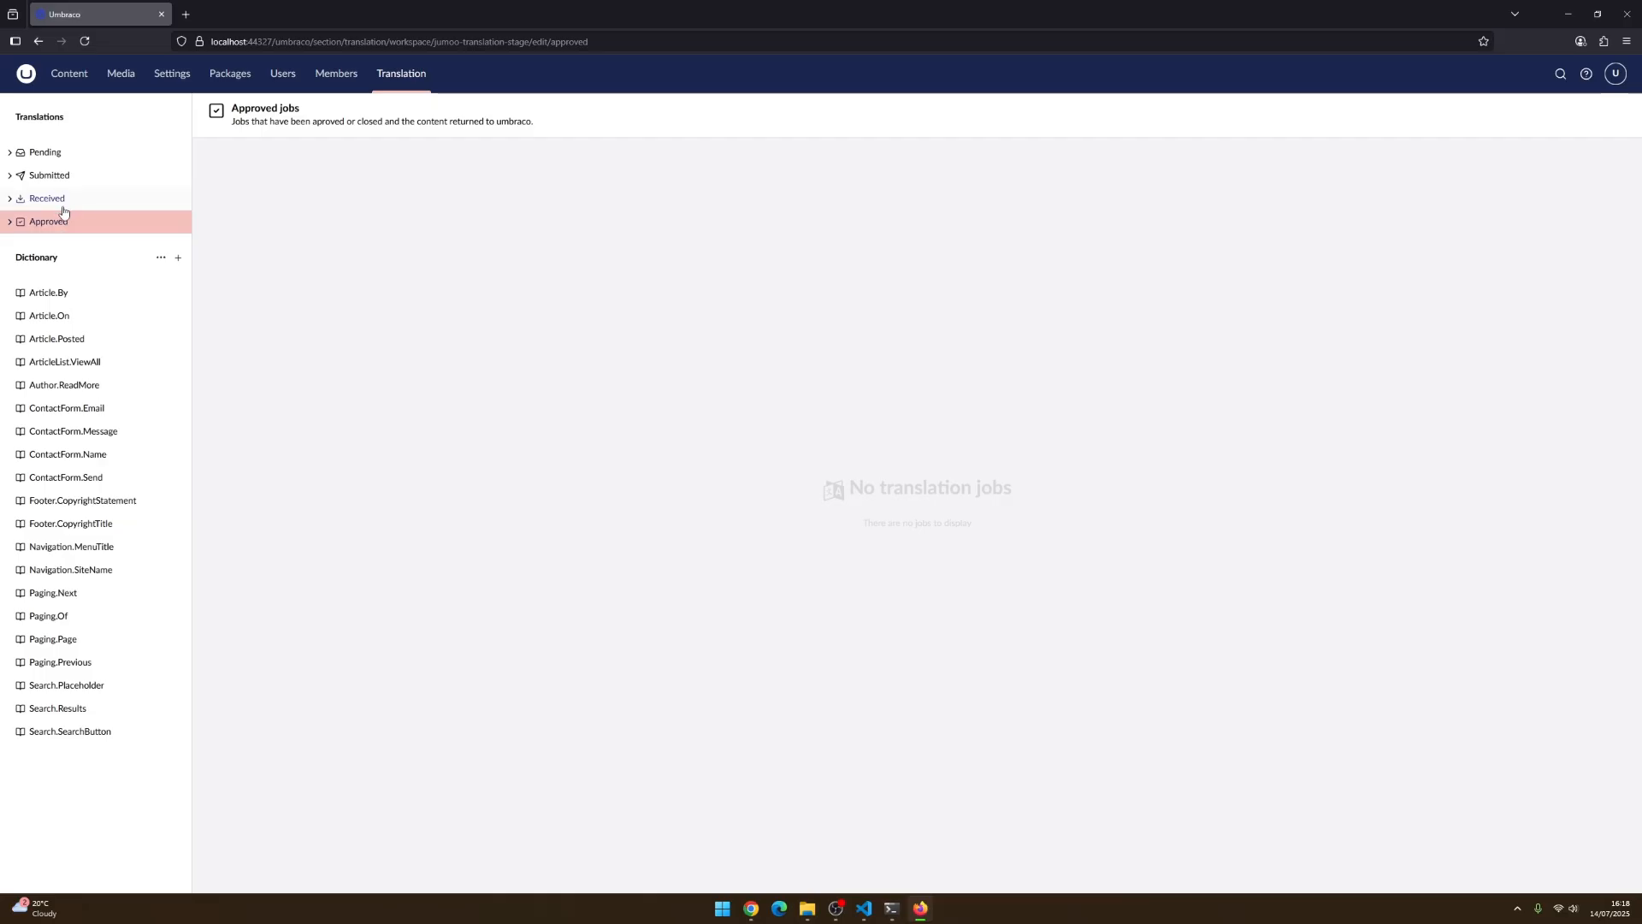
click(63, 204)
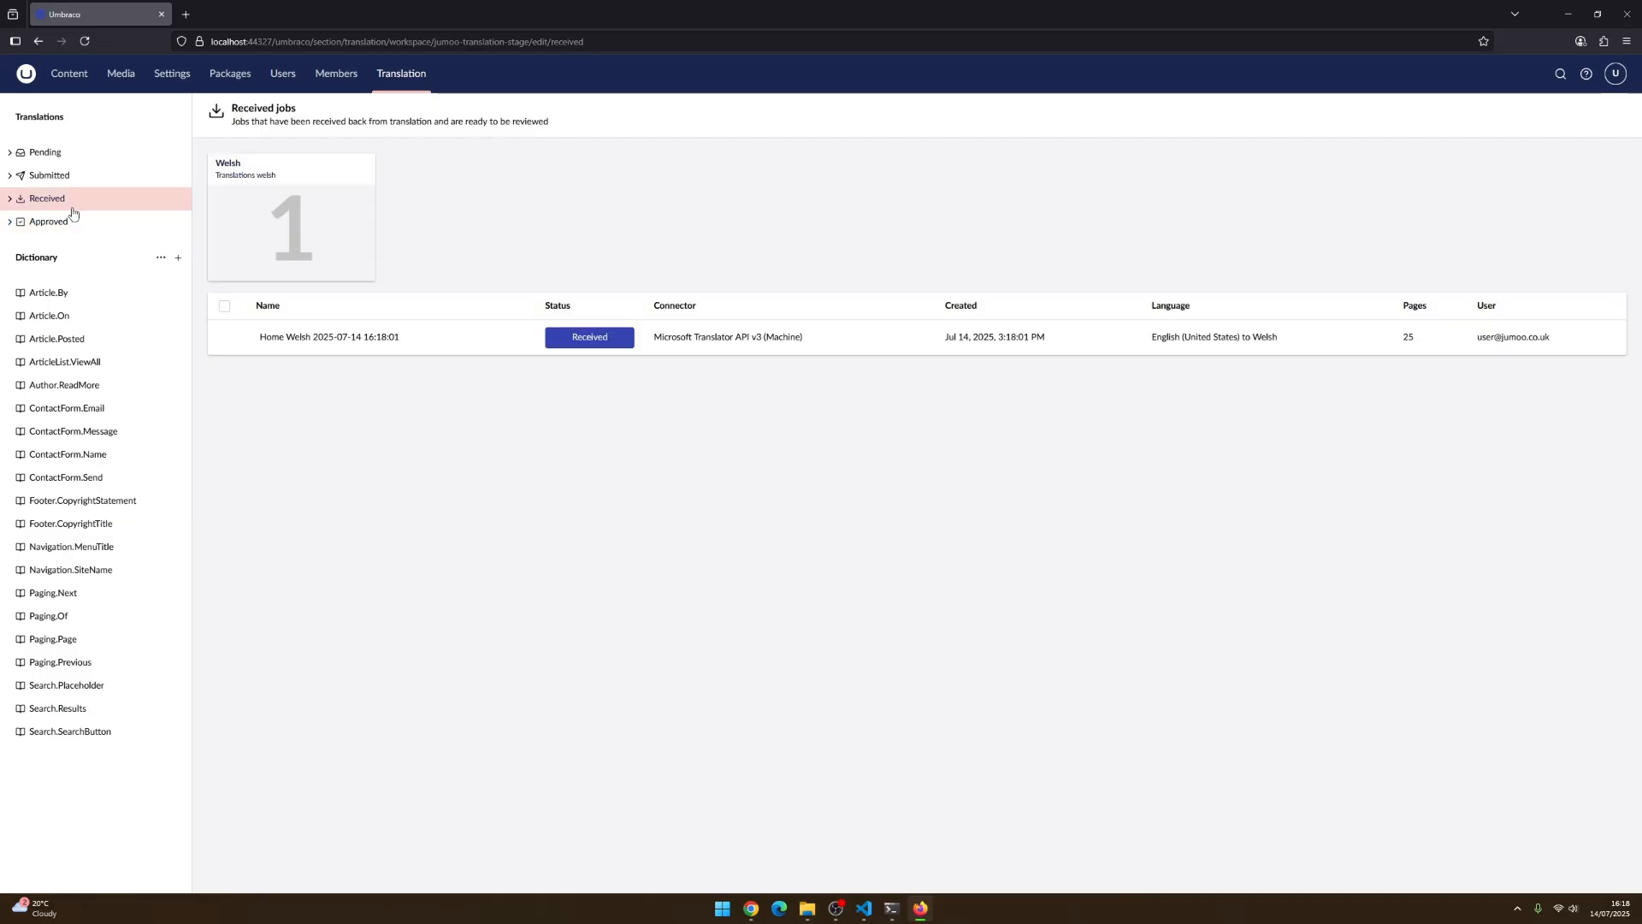
click(329, 337)
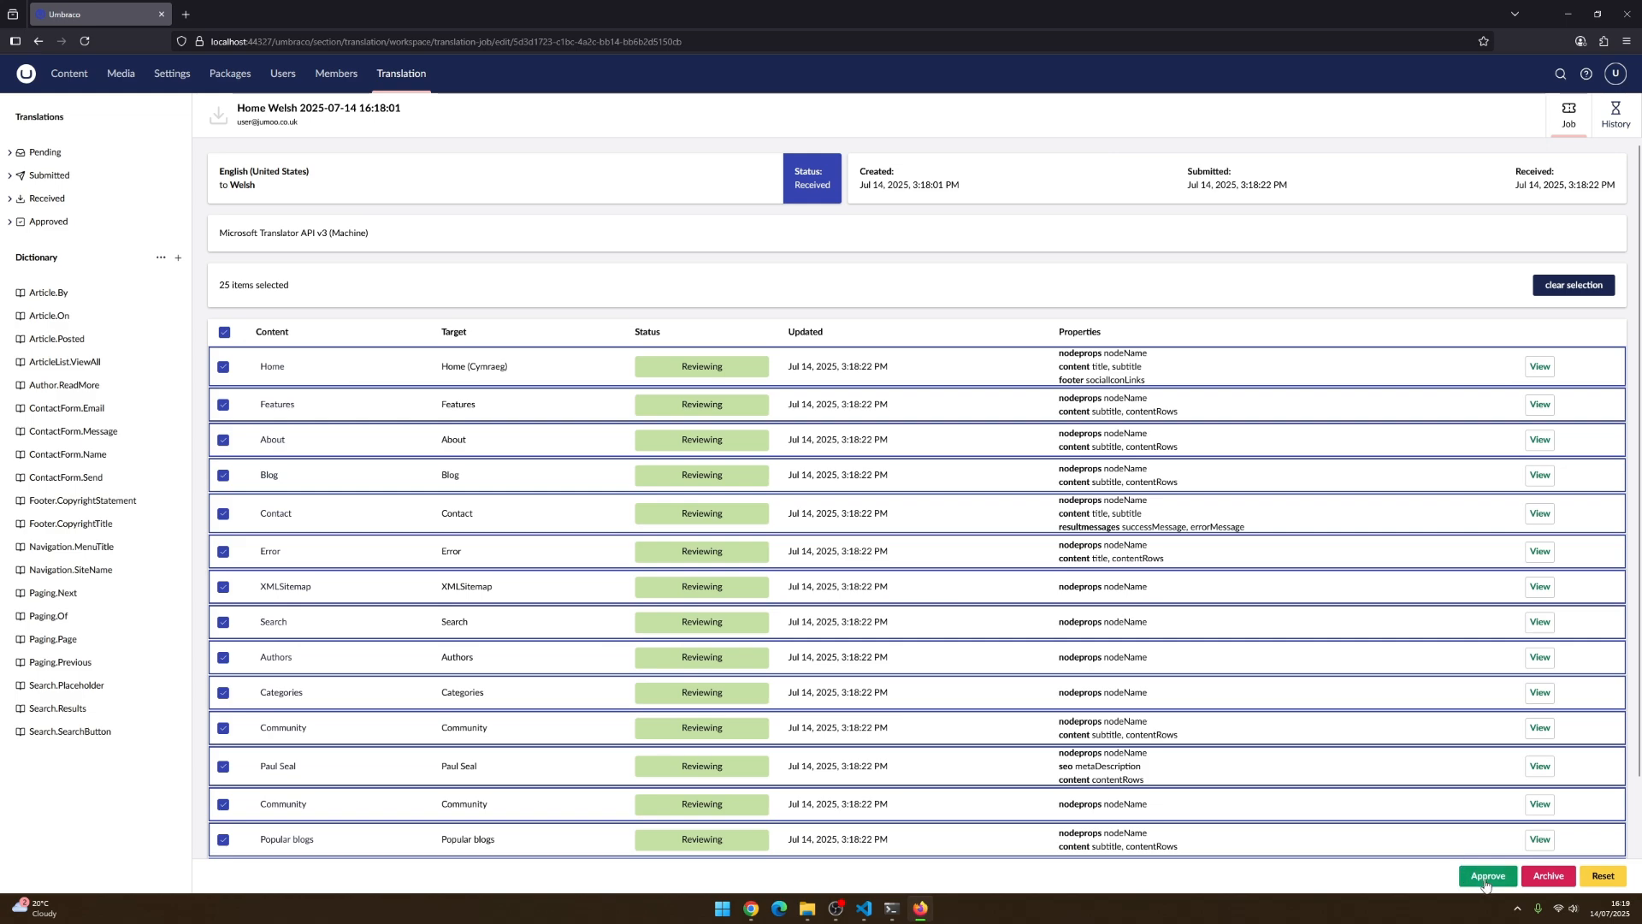
Step: Approve all selected translations in the Home Welsh job with the Approve and Publish processing option, and close the finished dialog
click(1485, 875)
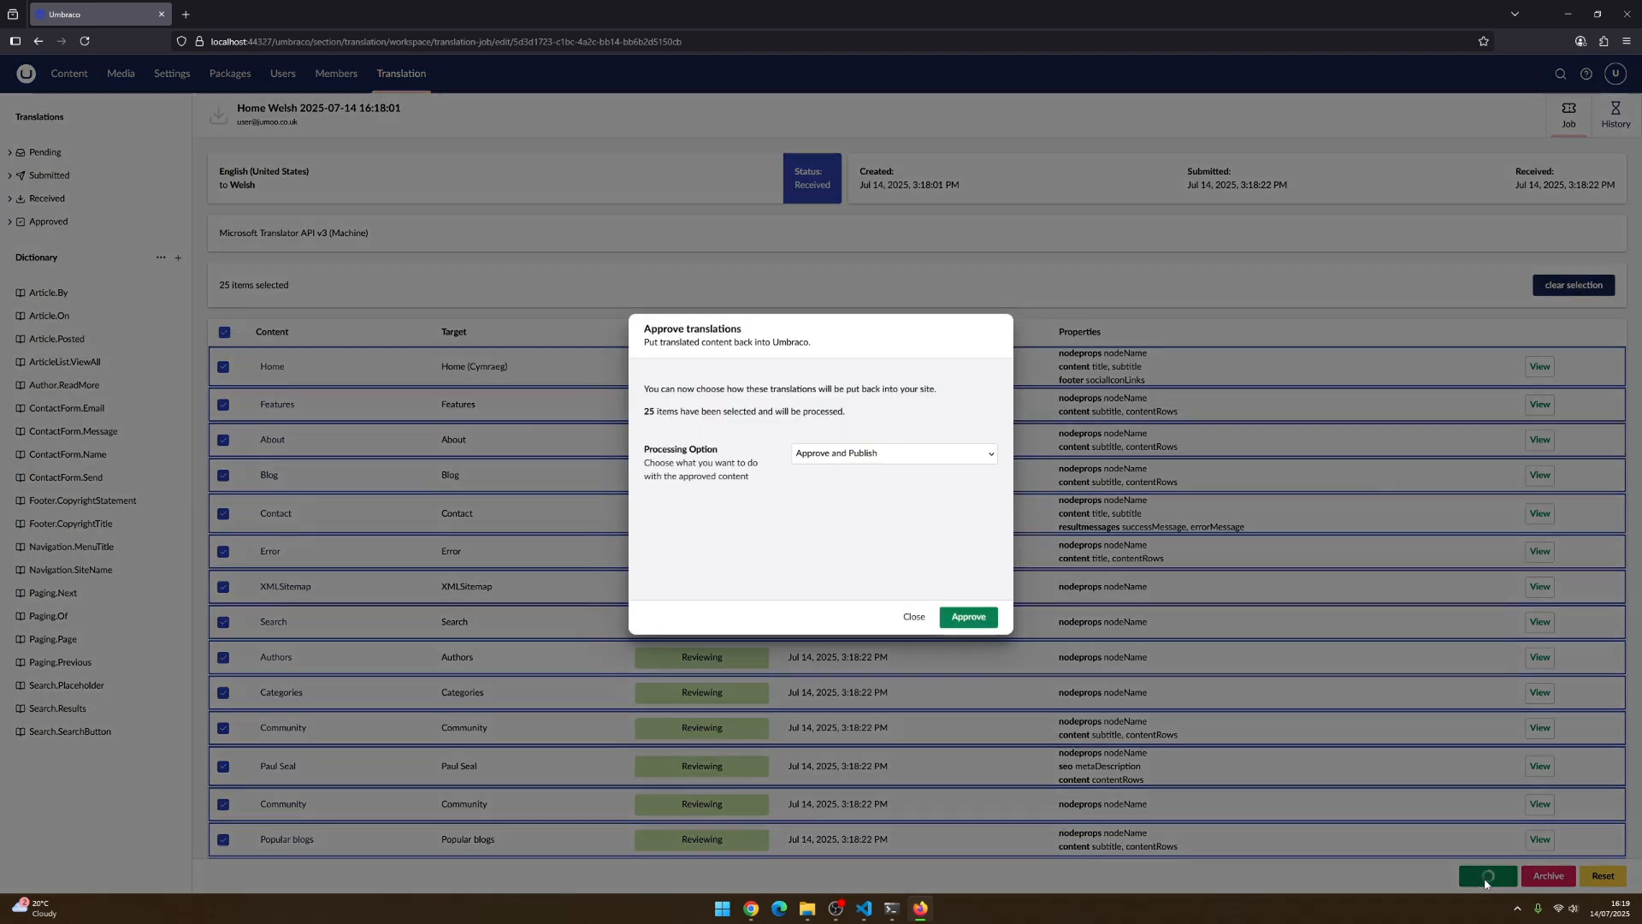
click(966, 619)
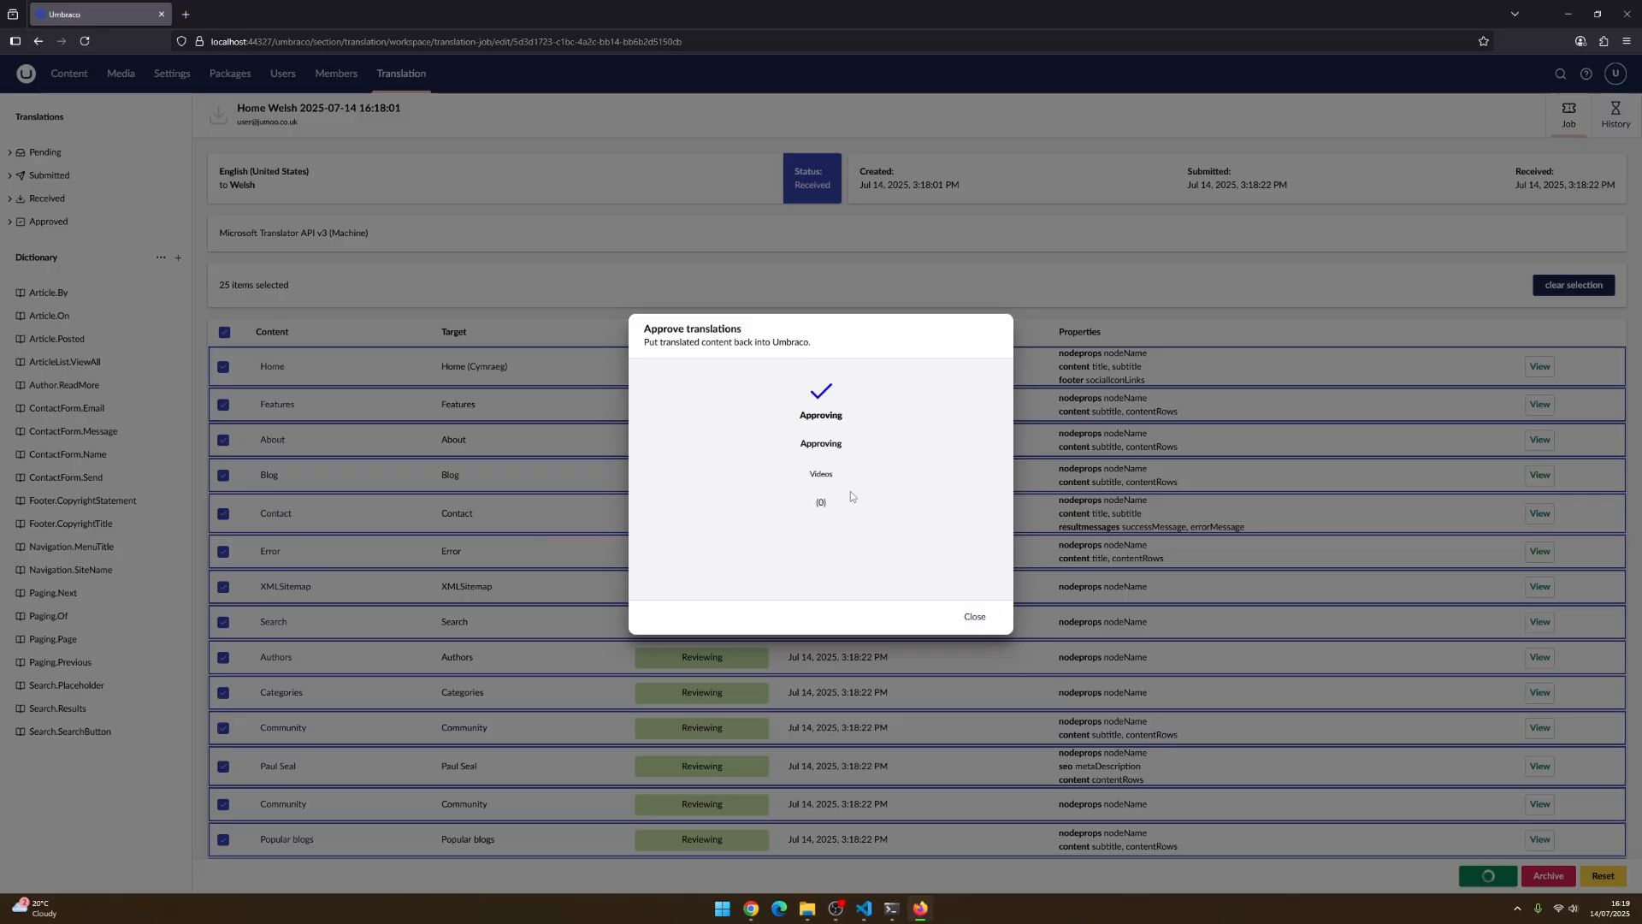
click(973, 616)
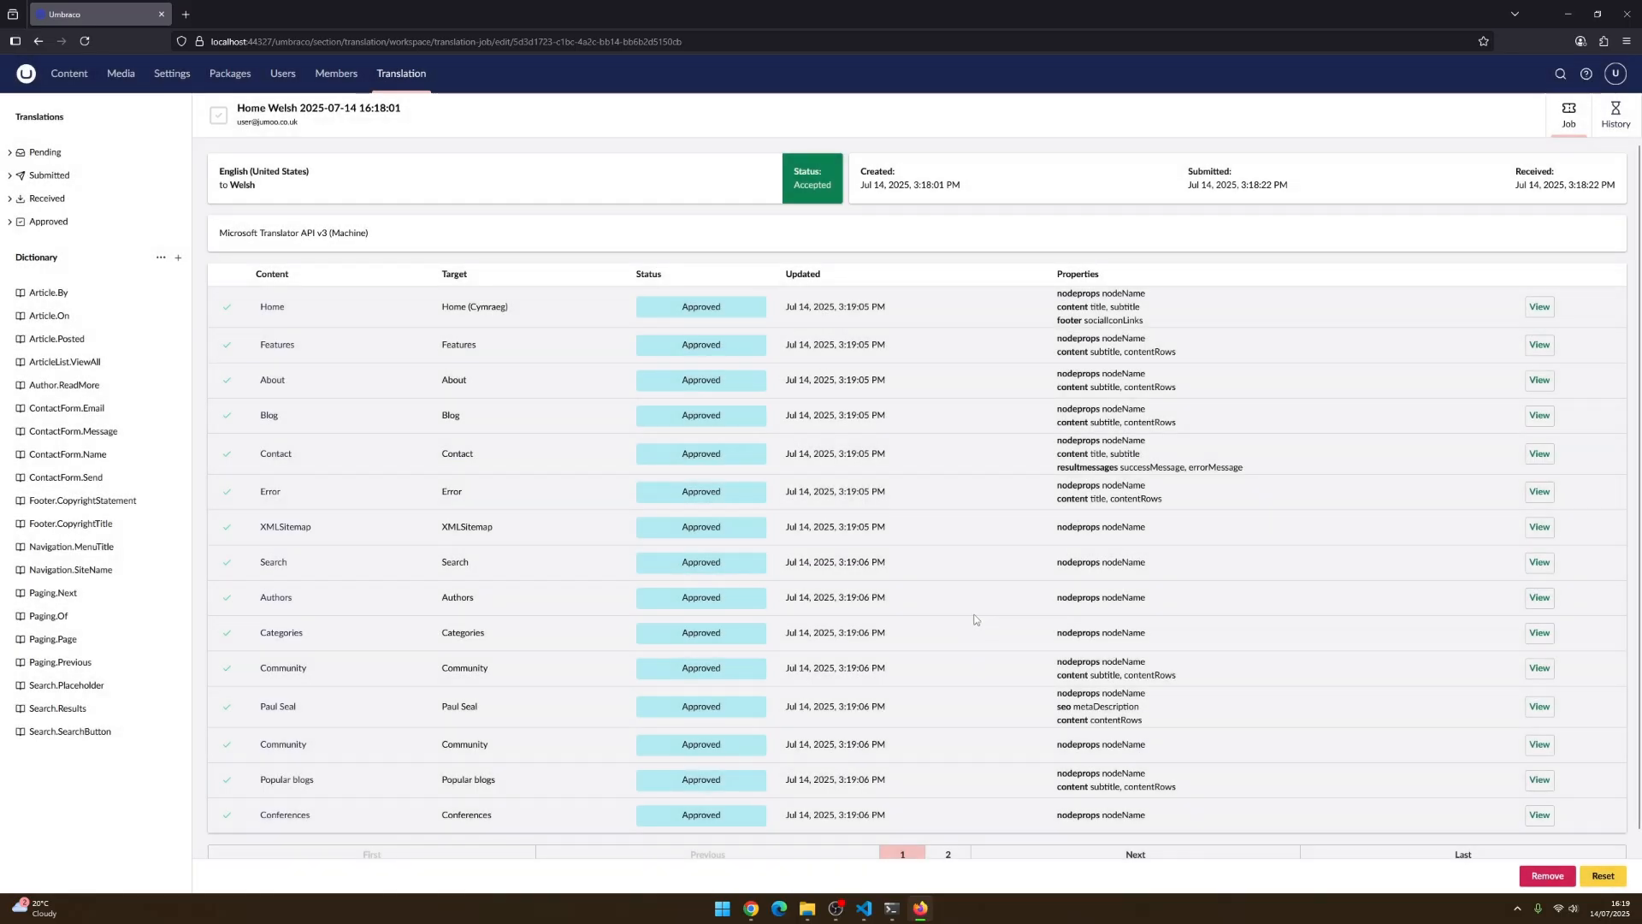
Step: Open the Home Welsh job from the Approved translations and look over its list of items
click(83, 222)
click(313, 343)
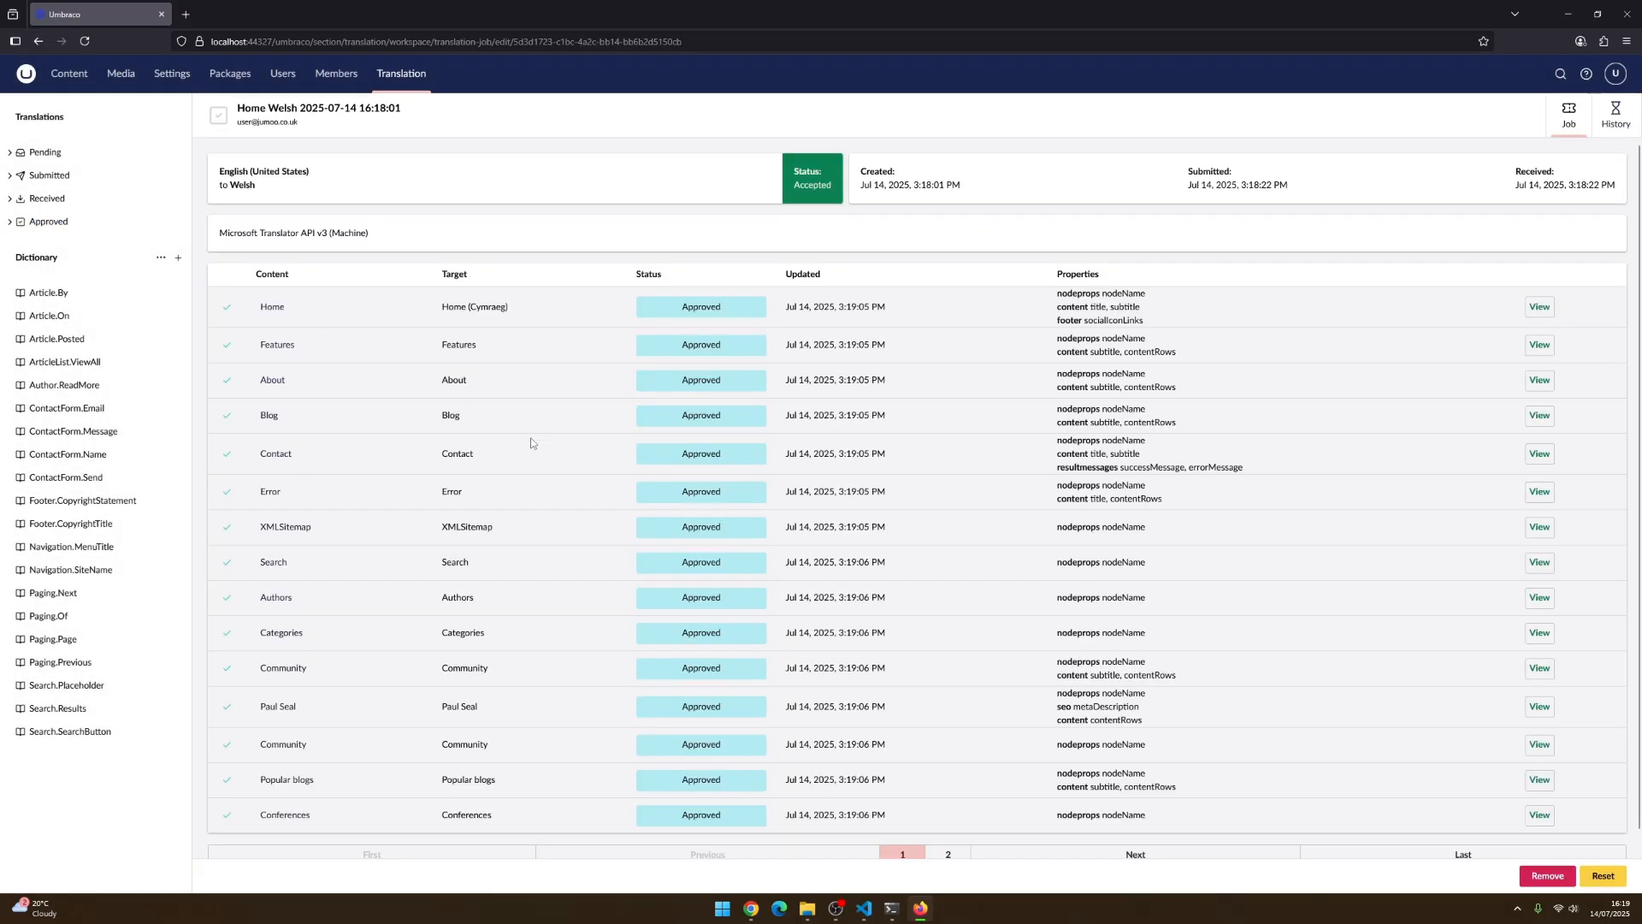
scroll(700, 530, down, 2)
scroll(701, 530, up, 2)
Step: Open the info of the Cartref content node and visit its published Welsh page at /cy/
click(69, 74)
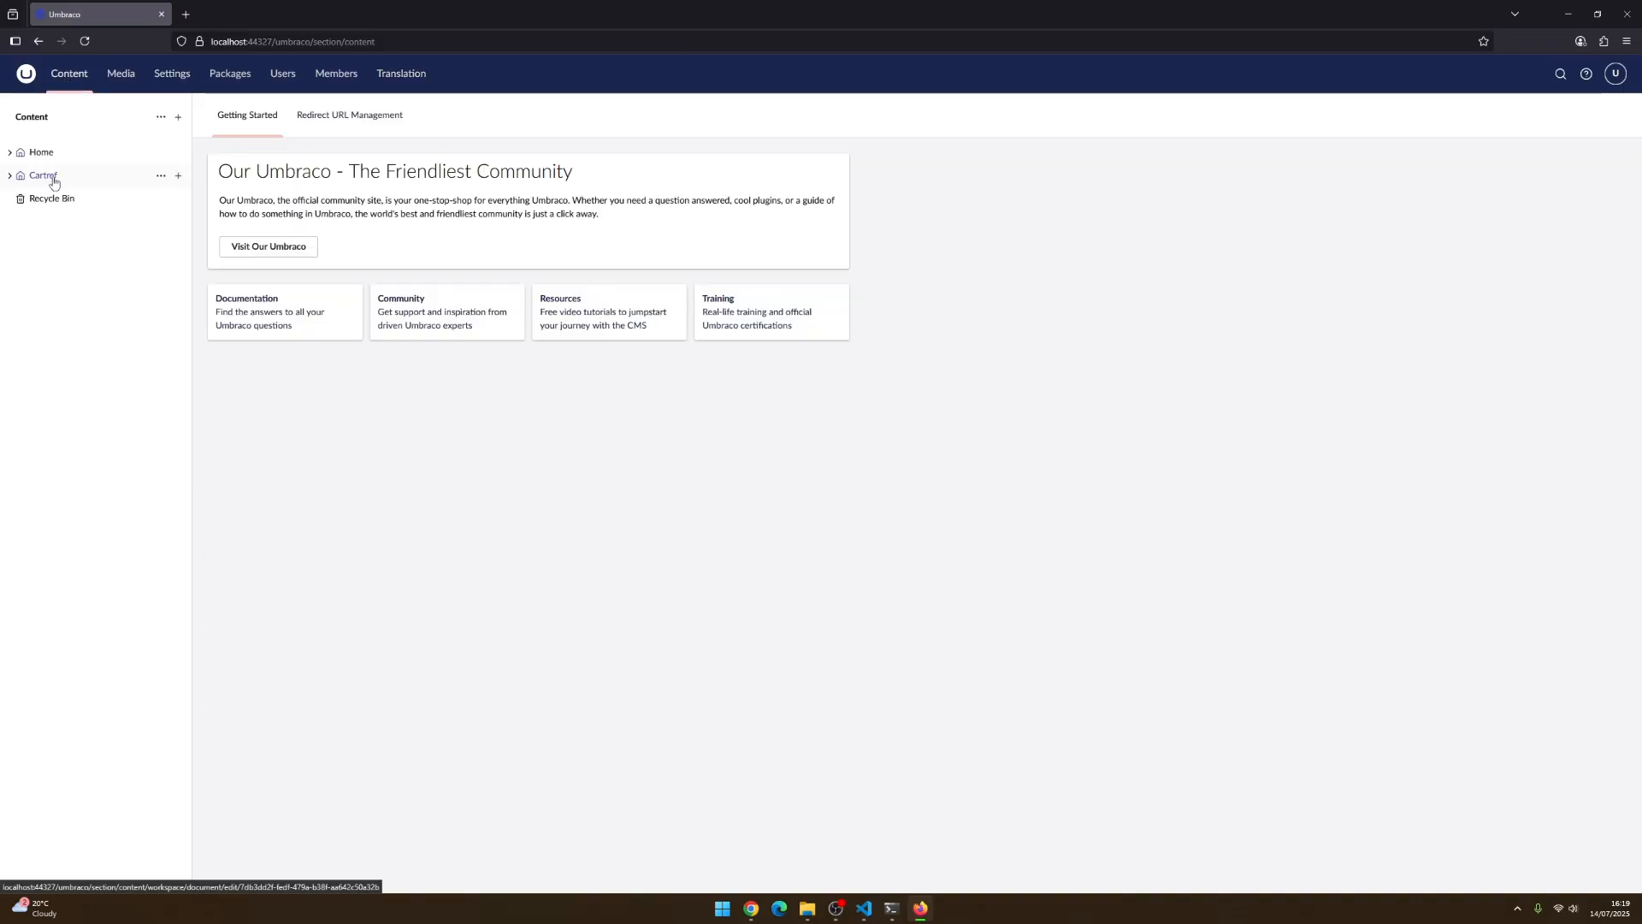
click(53, 174)
click(1617, 115)
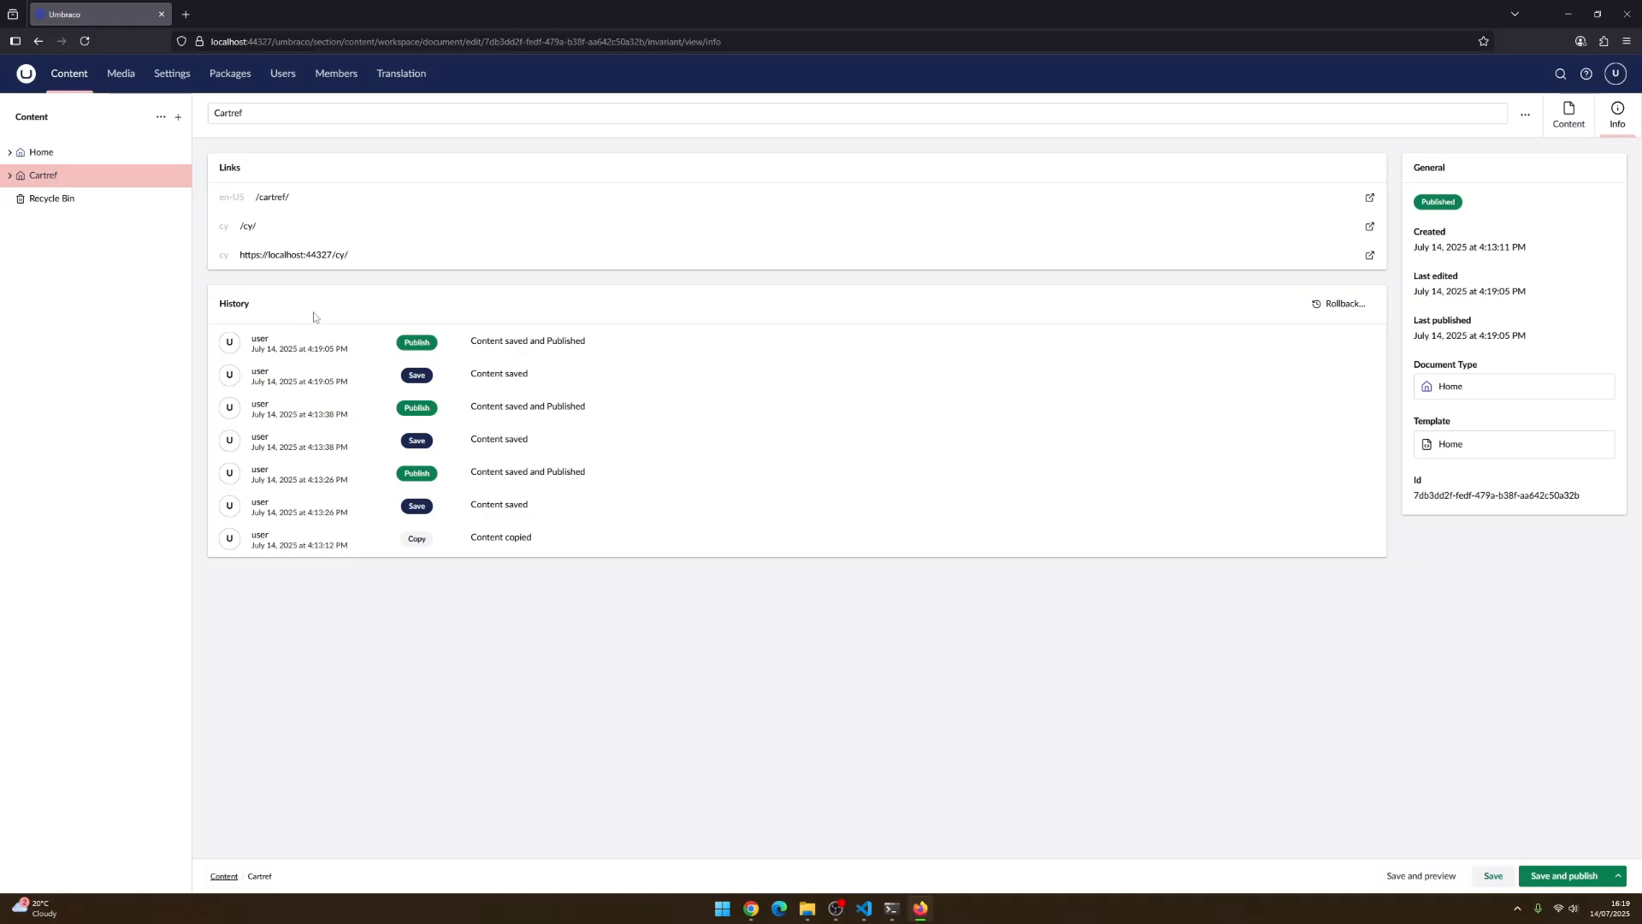
click(247, 225)
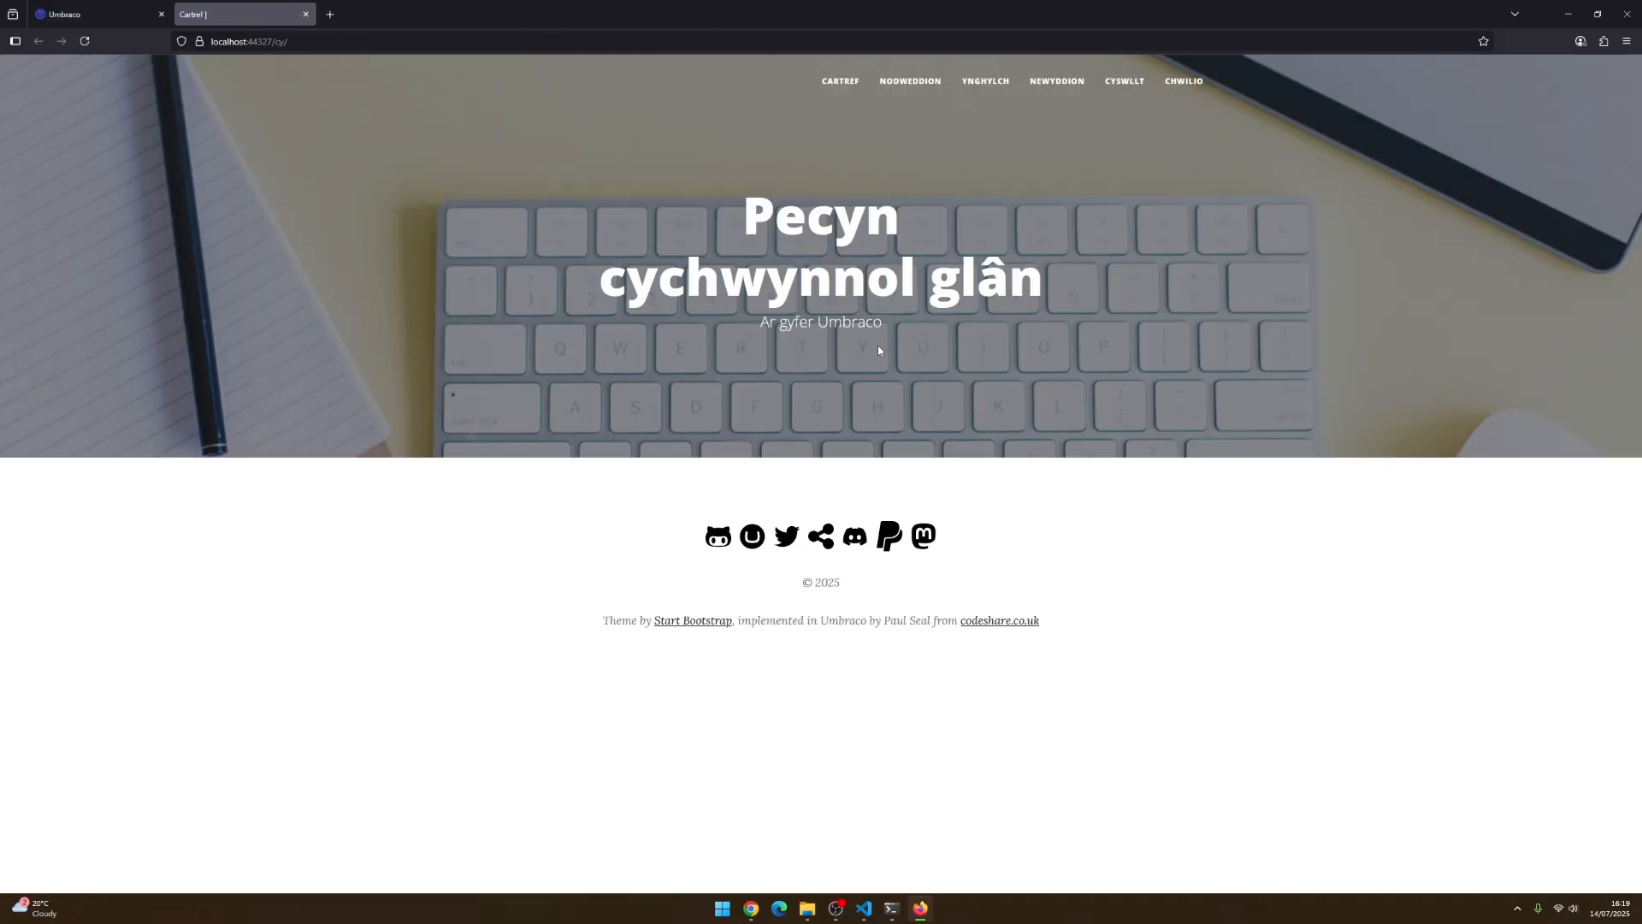
Step: Open the Nodweddion page of the Welsh site and examine its translated content
click(986, 83)
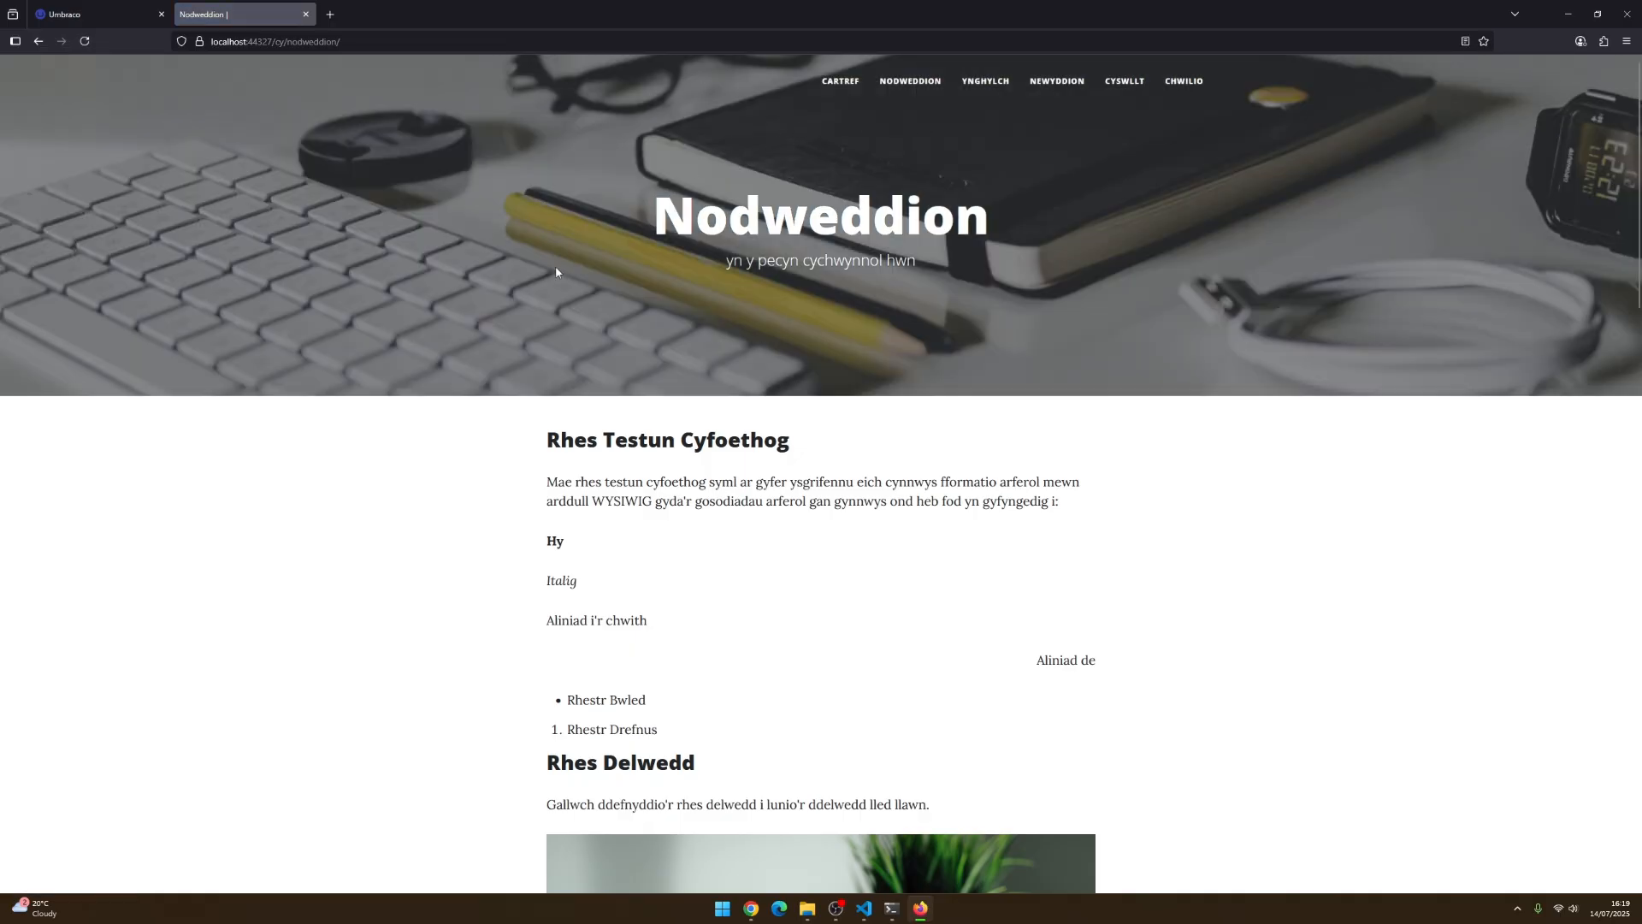
scroll(529, 378, down, 3)
scroll(530, 376, up, 3)
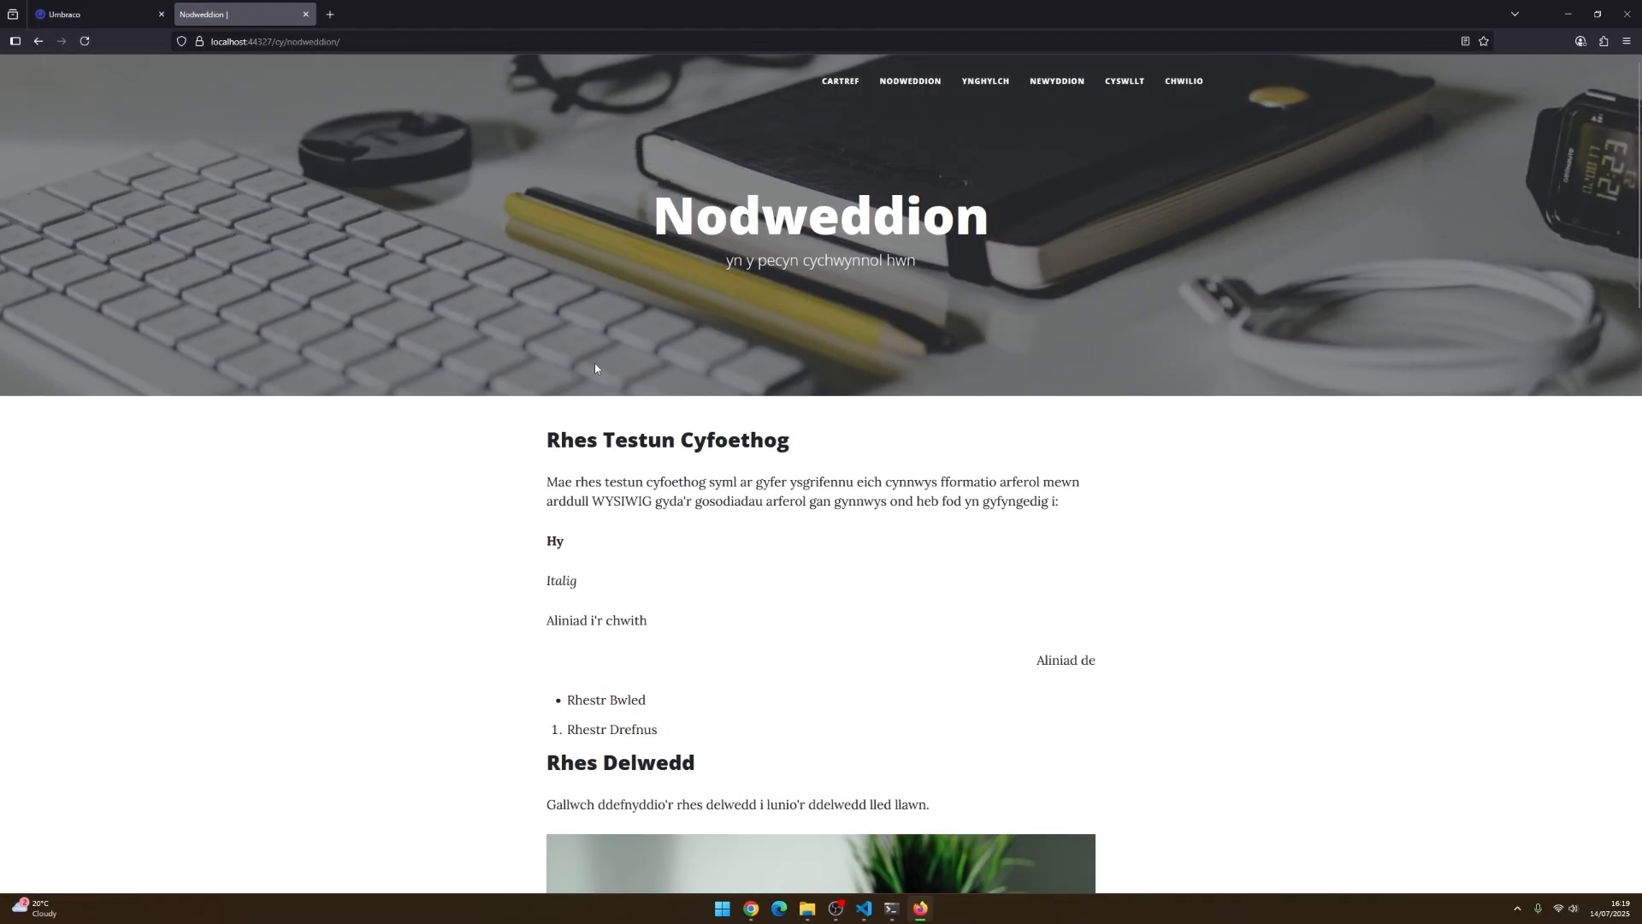